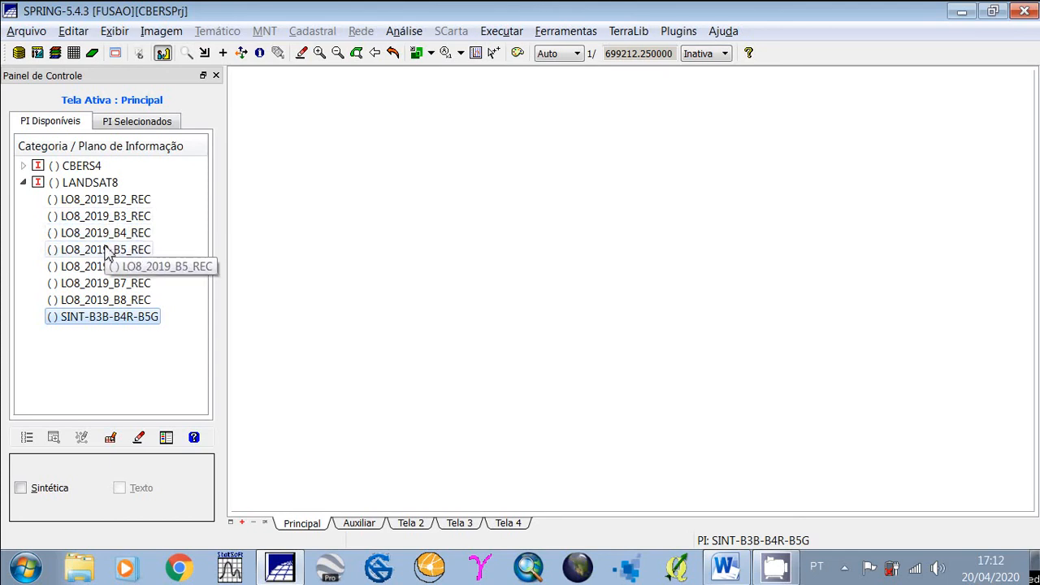
Step: Display a LANDSAT8 color composite with LO8_2019_B3_REC in blue, LO8_2019_B4_REC in green and LO8_2019_B5_REC in red, fitted to the view
{"action": "left_click", "coordinate": [105, 216]}
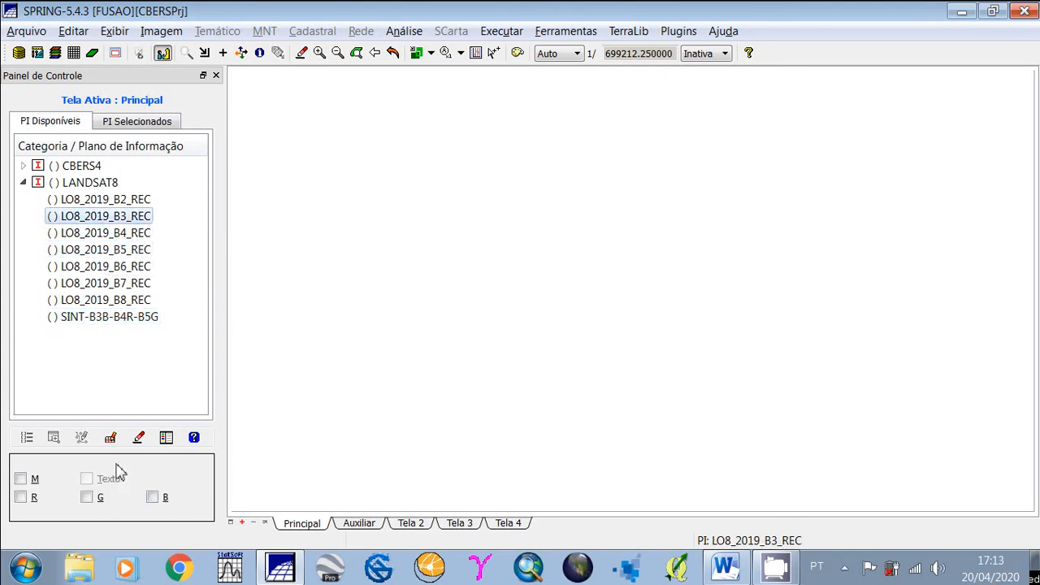
{"action": "left_click", "coordinate": [152, 497]}
{"action": "left_click", "coordinate": [114, 233]}
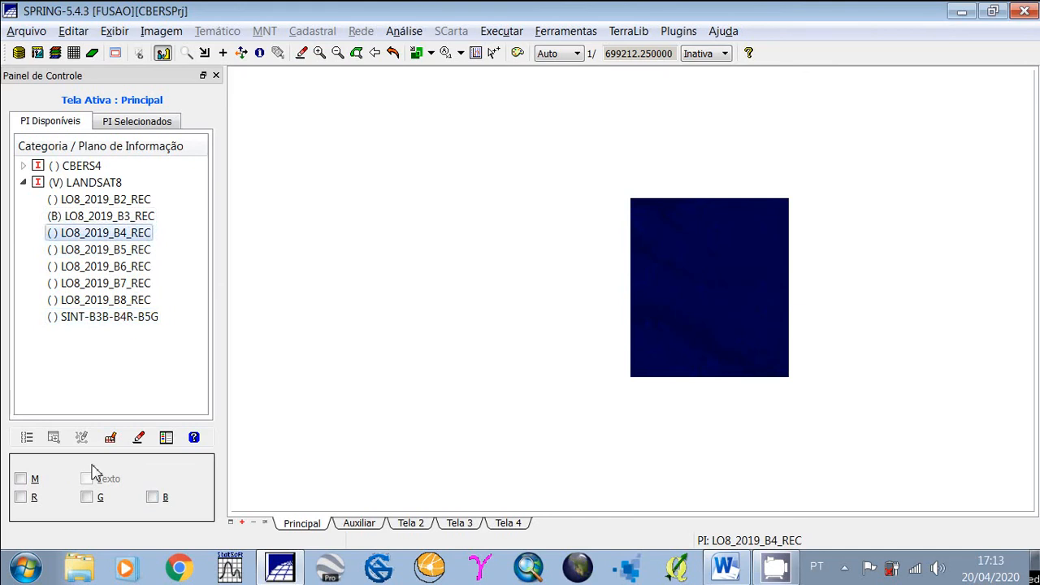
{"action": "left_click", "coordinate": [86, 496]}
{"action": "left_click", "coordinate": [105, 250]}
{"action": "left_click", "coordinate": [21, 497]}
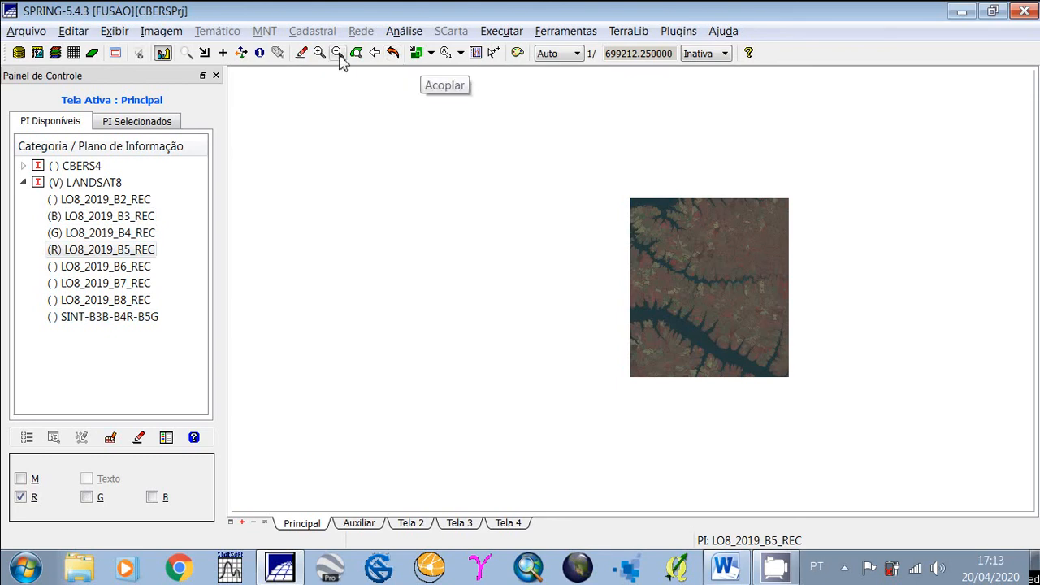
{"action": "left_click", "coordinate": [356, 54]}
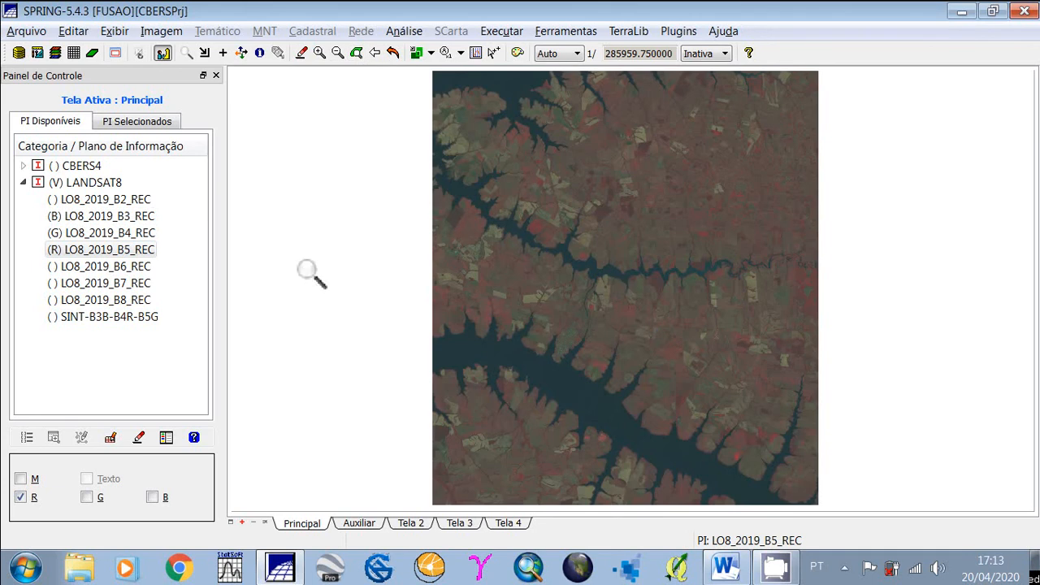
Step: Change the displayed composite to LO8_2019_B4_REC in red and LO8_2019_B5_REC in green, keeping LO8_2019_B3_REC in blue
{"action": "left_click", "coordinate": [59, 253]}
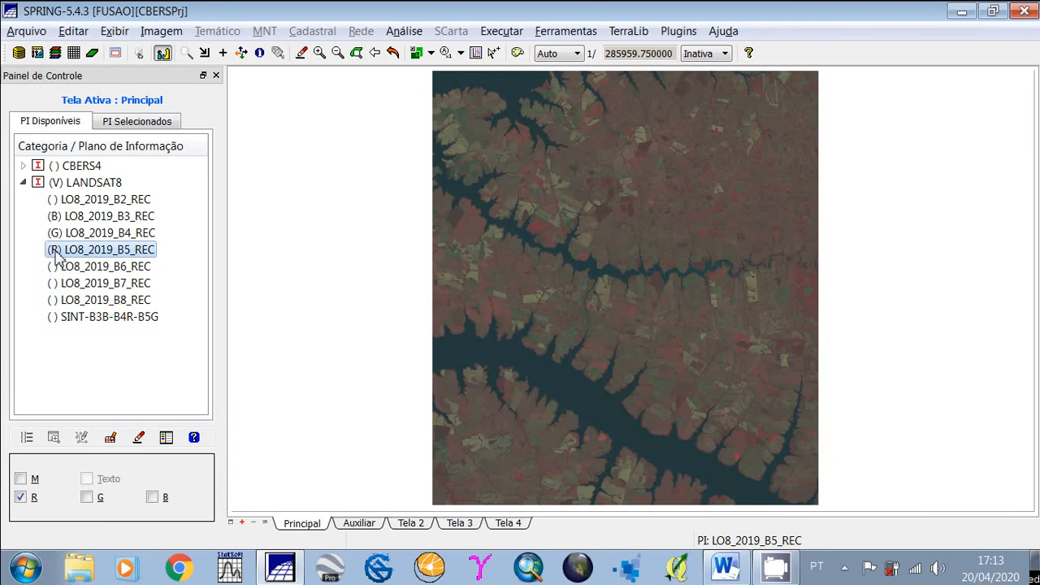
{"action": "left_click", "coordinate": [58, 253]}
{"action": "left_click", "coordinate": [54, 234]}
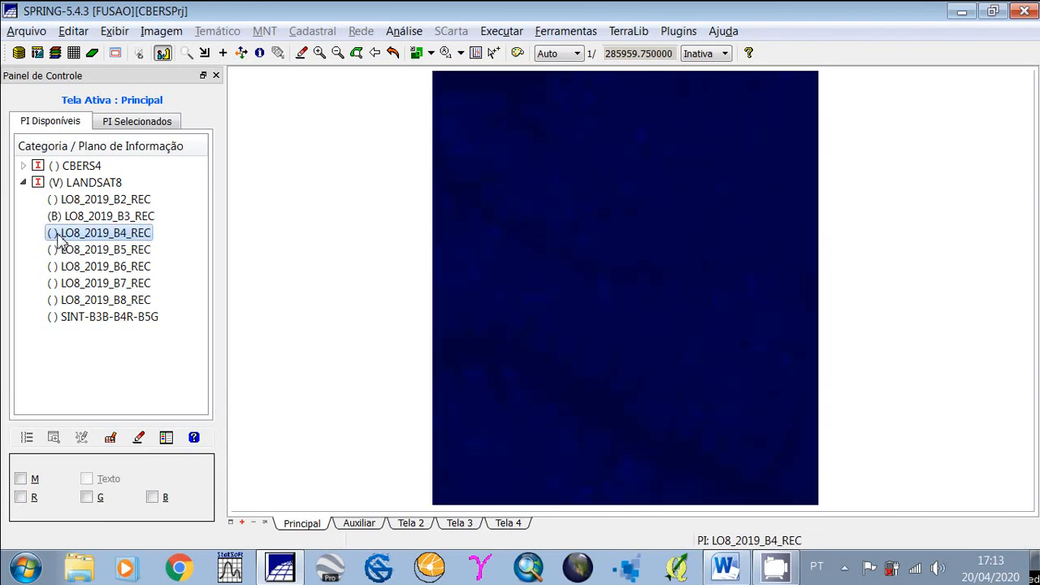
{"action": "left_click", "coordinate": [21, 496]}
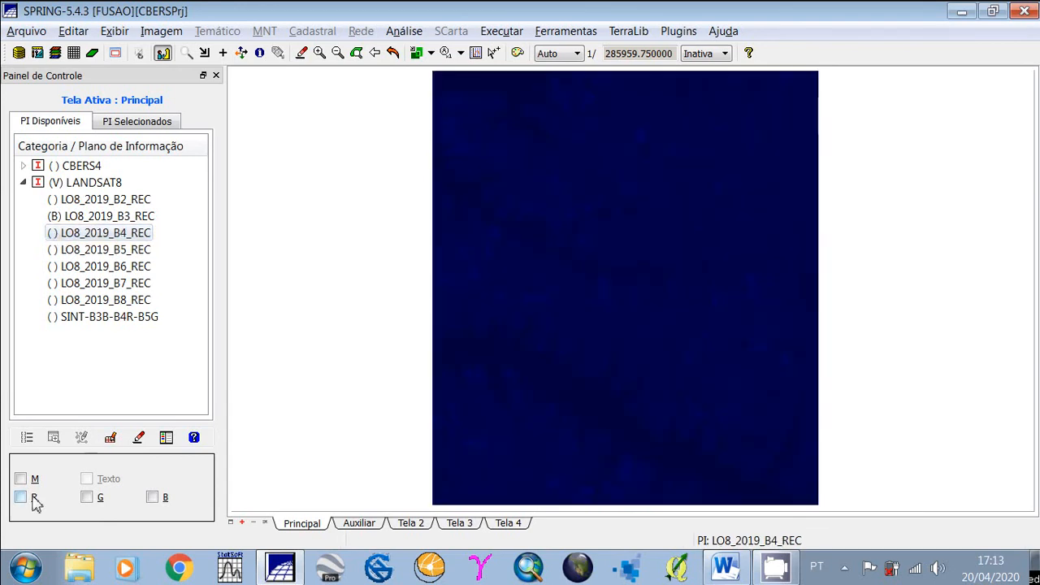
{"action": "left_click", "coordinate": [58, 252]}
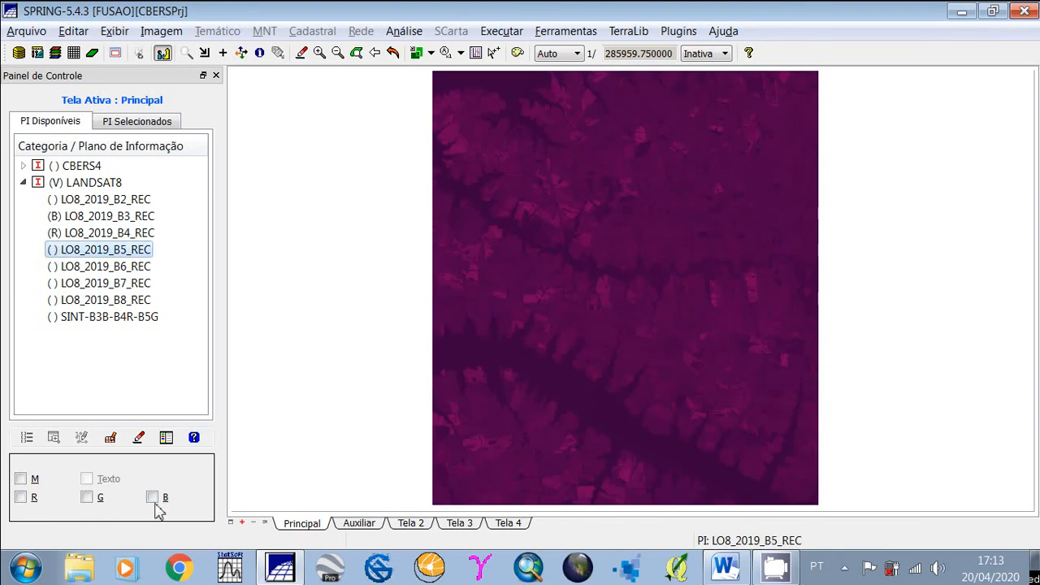
{"action": "left_click", "coordinate": [87, 497]}
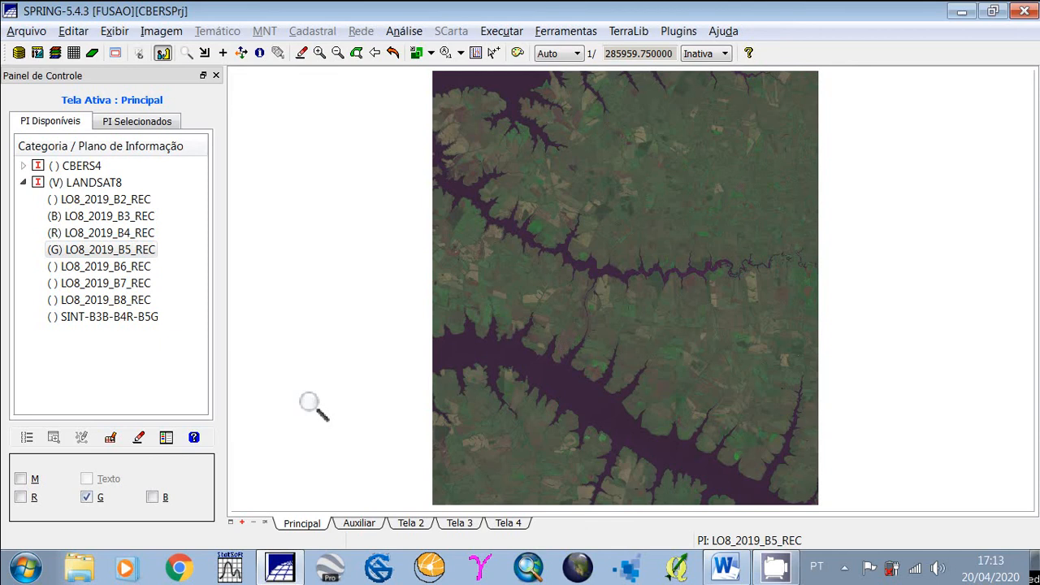
Step: Clear the three LANDSAT8 bands from the display and show the synthetic image SINT-B3B-B4R-B5G instead
{"action": "left_click", "coordinate": [81, 249]}
{"action": "left_click", "coordinate": [82, 233]}
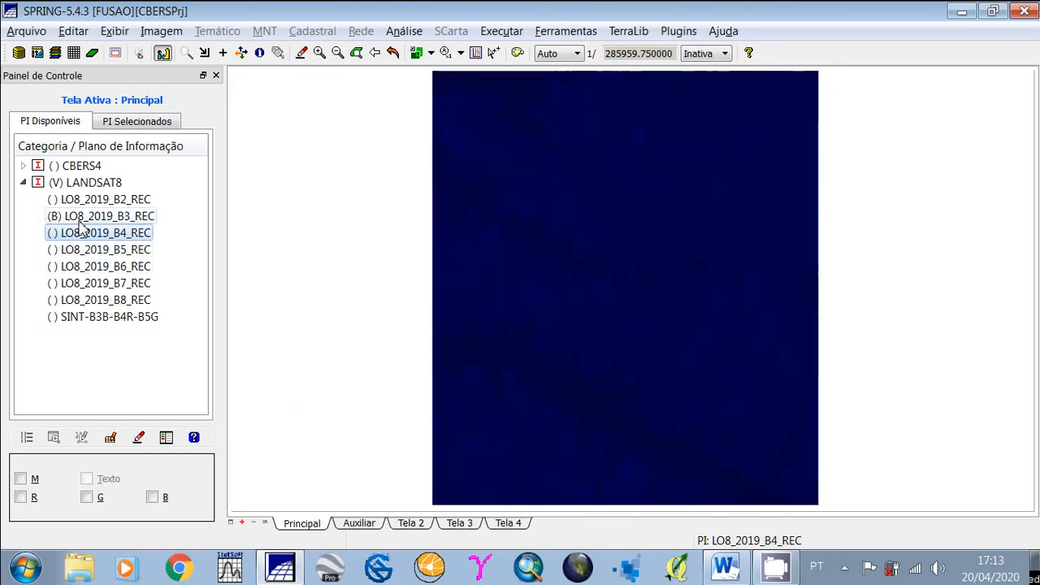
{"action": "left_click", "coordinate": [86, 217]}
{"action": "left_click", "coordinate": [87, 217]}
{"action": "left_click", "coordinate": [65, 319]}
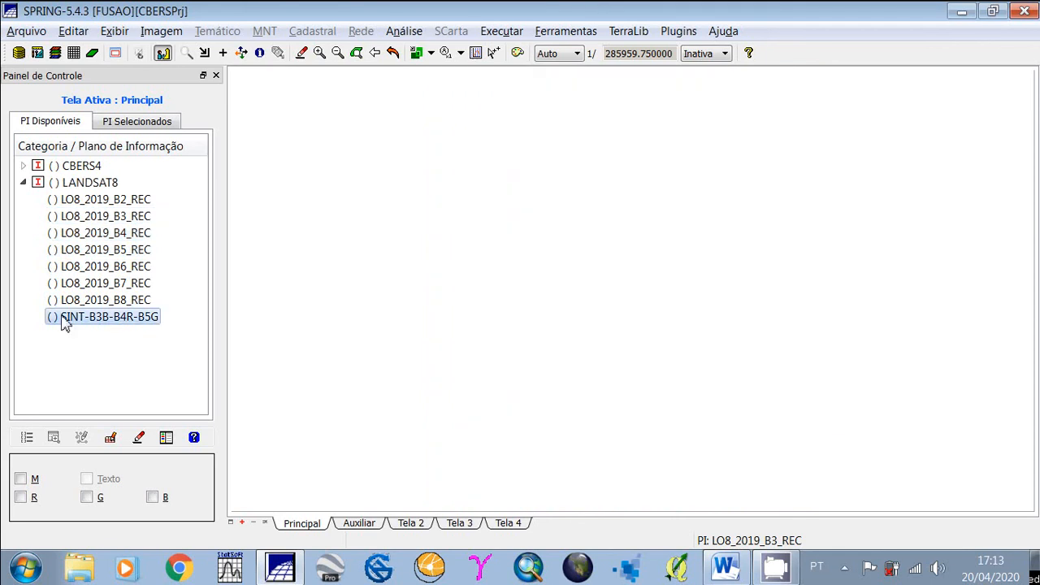
{"action": "left_click", "coordinate": [21, 488]}
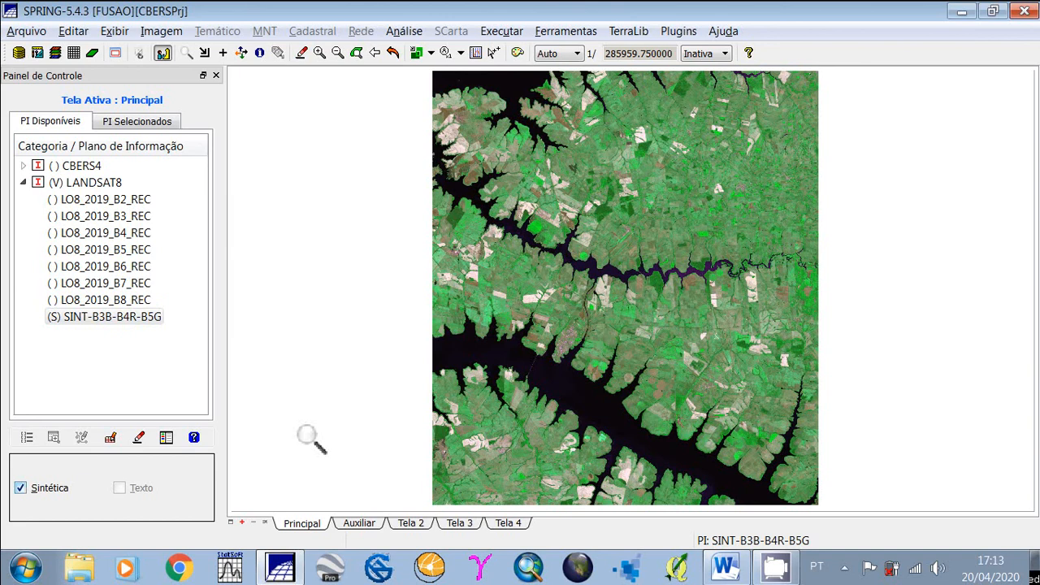
Step: Examine the pixels of the synthetic image along the river bank at high zoom, restore the full extent and hide the image
{"action": "left_click", "coordinate": [185, 53]}
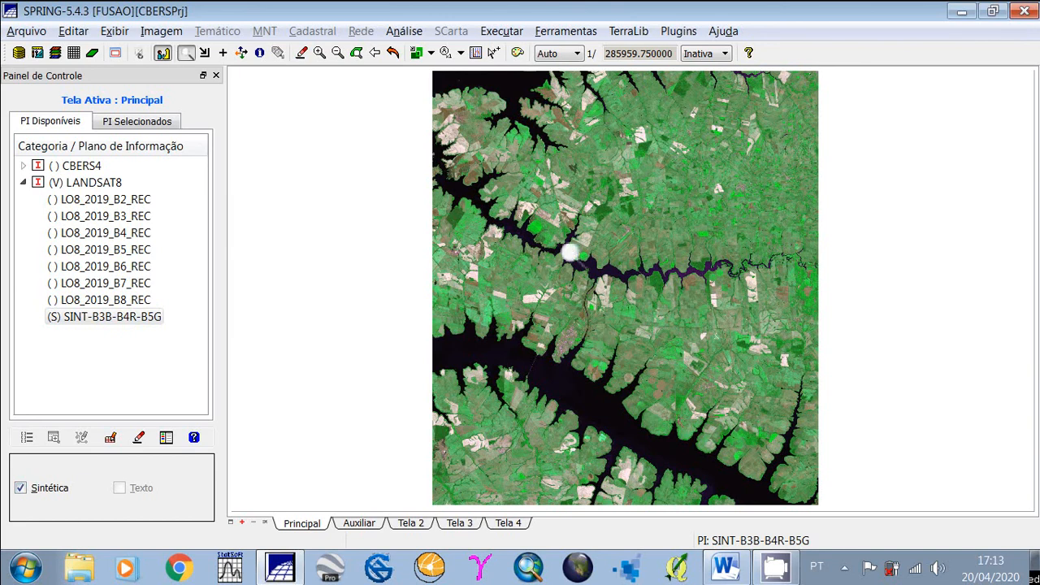
{"action": "left_click", "coordinate": [634, 290]}
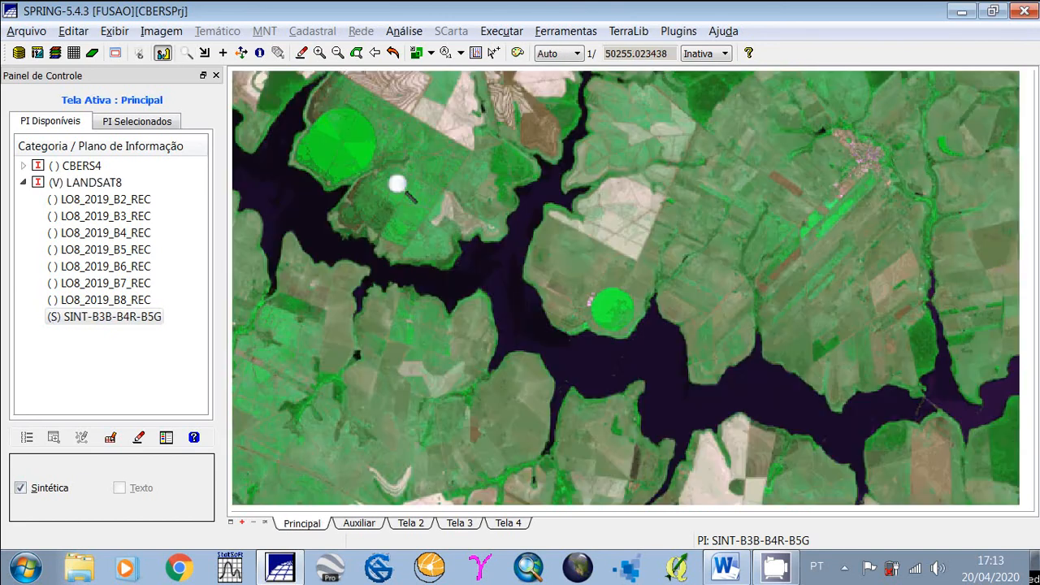
{"action": "left_click", "coordinate": [486, 273]}
{"action": "left_click", "coordinate": [521, 256]}
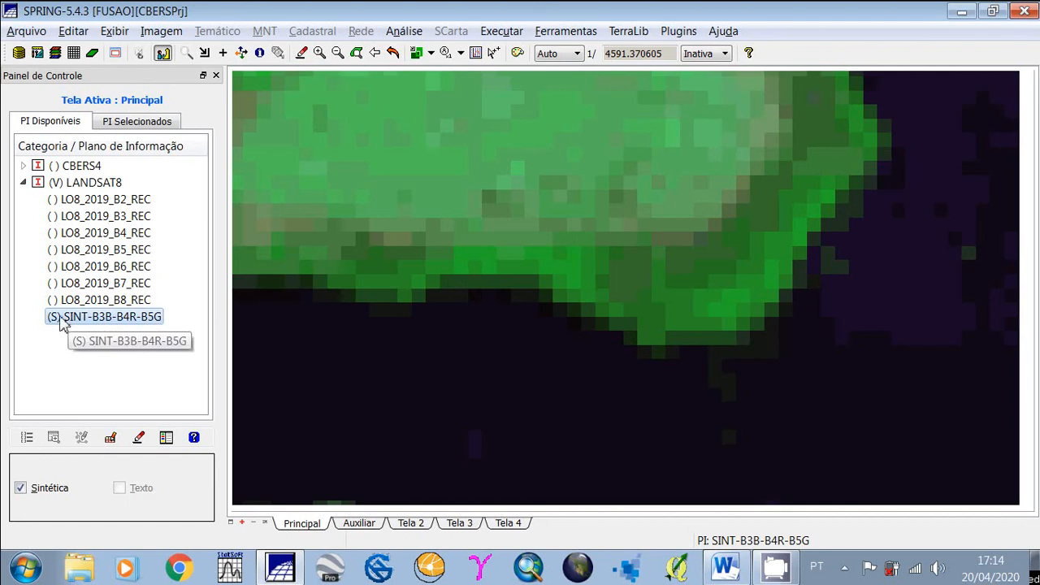
{"action": "left_click", "coordinate": [357, 55]}
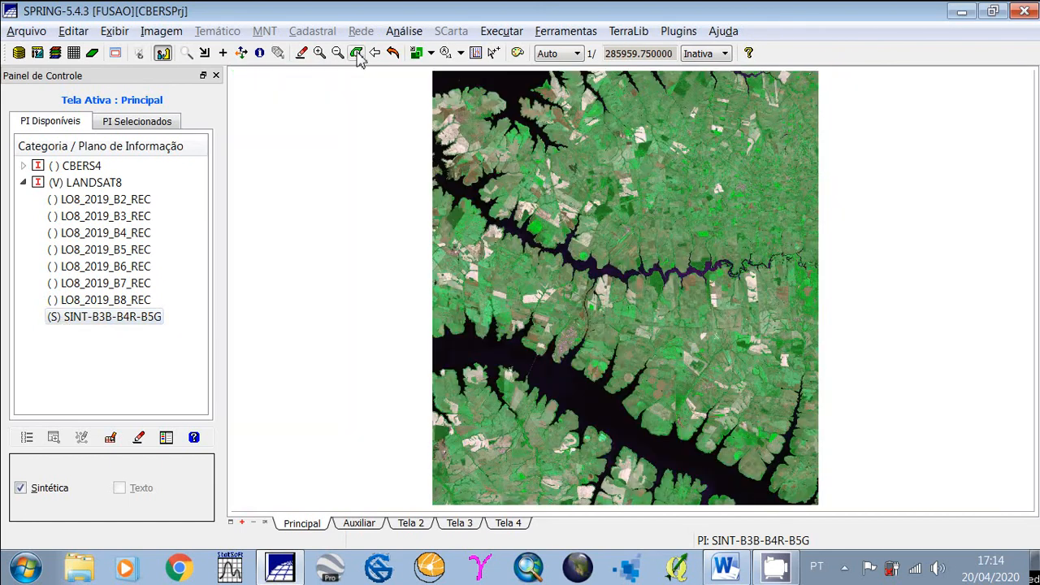
{"action": "left_click", "coordinate": [54, 316]}
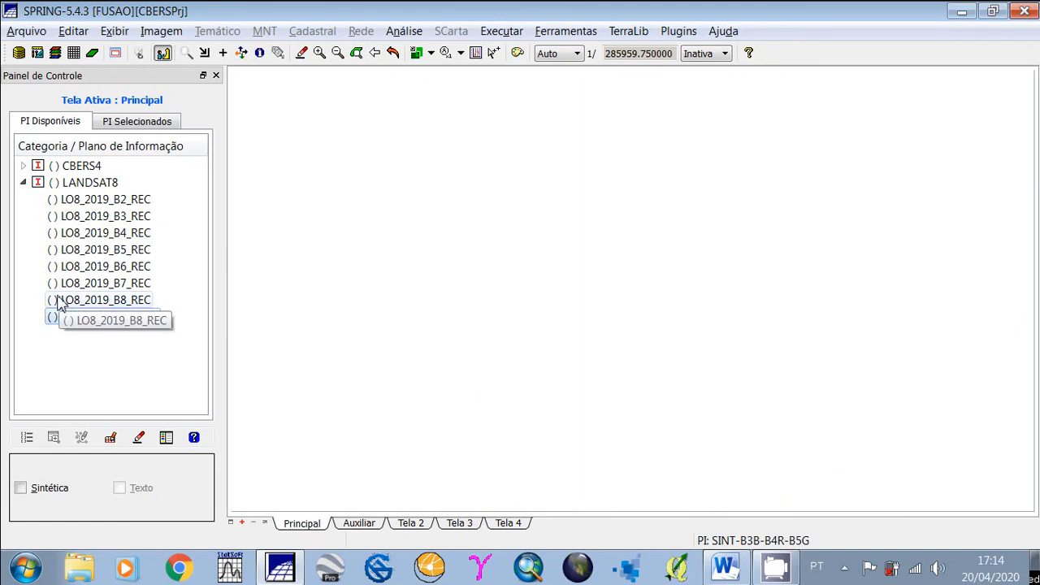
Step: Open the IHS<->RGB image transformation and place its dialog clear of the layer list
{"action": "left_click", "coordinate": [161, 31]}
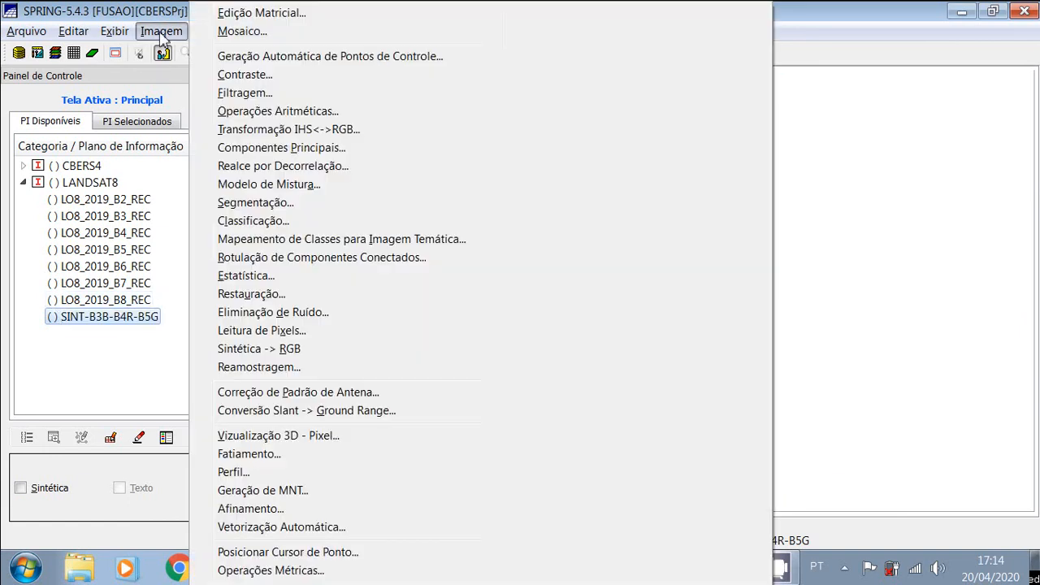
{"action": "left_click", "coordinate": [327, 134]}
{"action": "left_click_drag", "start_coordinate": [498, 91], "coordinate": [617, 91]}
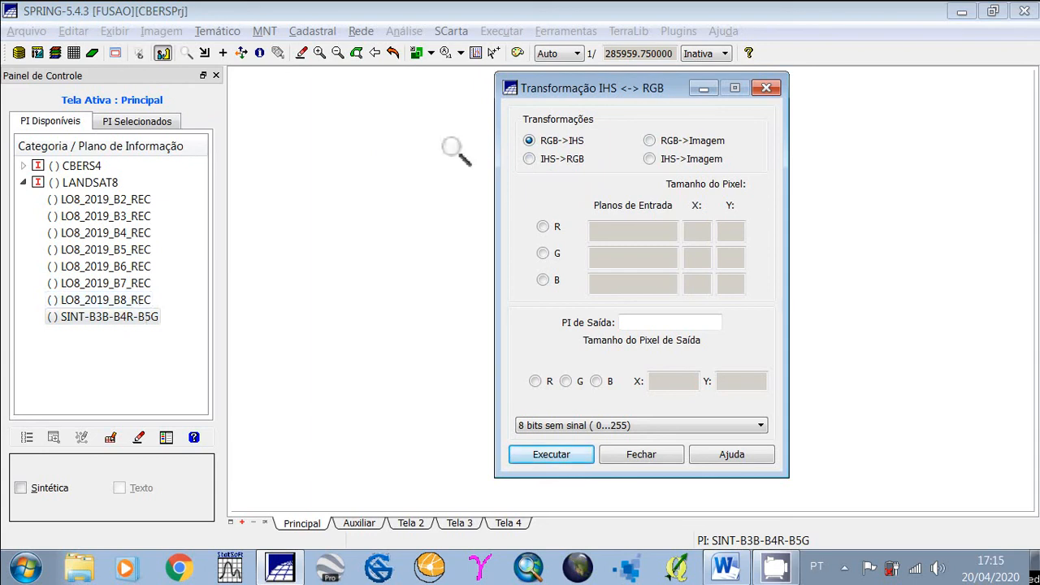
Step: Check the spatial resolutions of the Landsat 8 bands in the OLI picture on the desktop and return to SPRING
{"action": "left_click", "coordinate": [955, 13]}
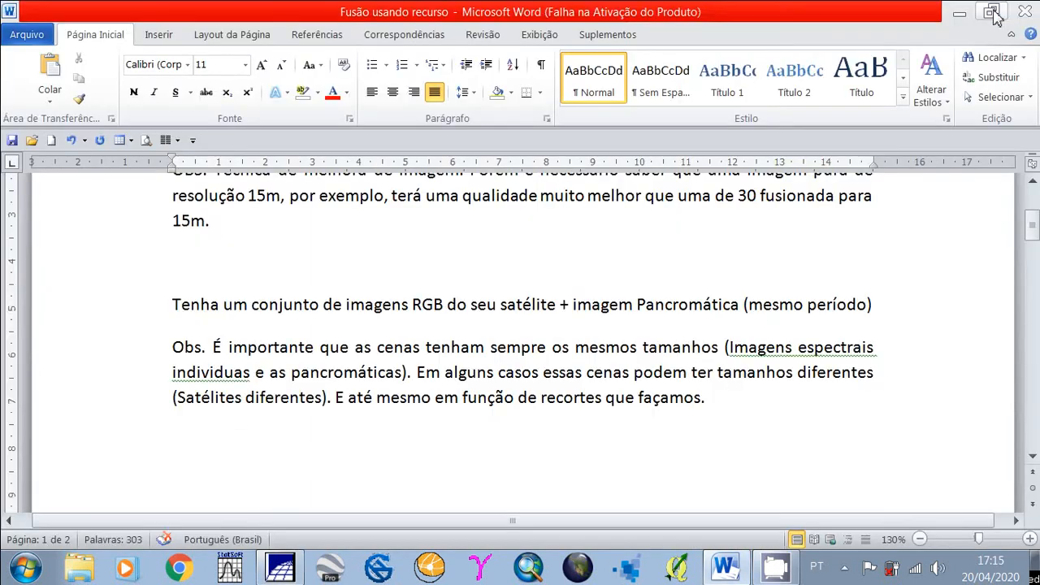
{"action": "left_click", "coordinate": [959, 13]}
{"action": "double_click", "coordinate": [45, 235]}
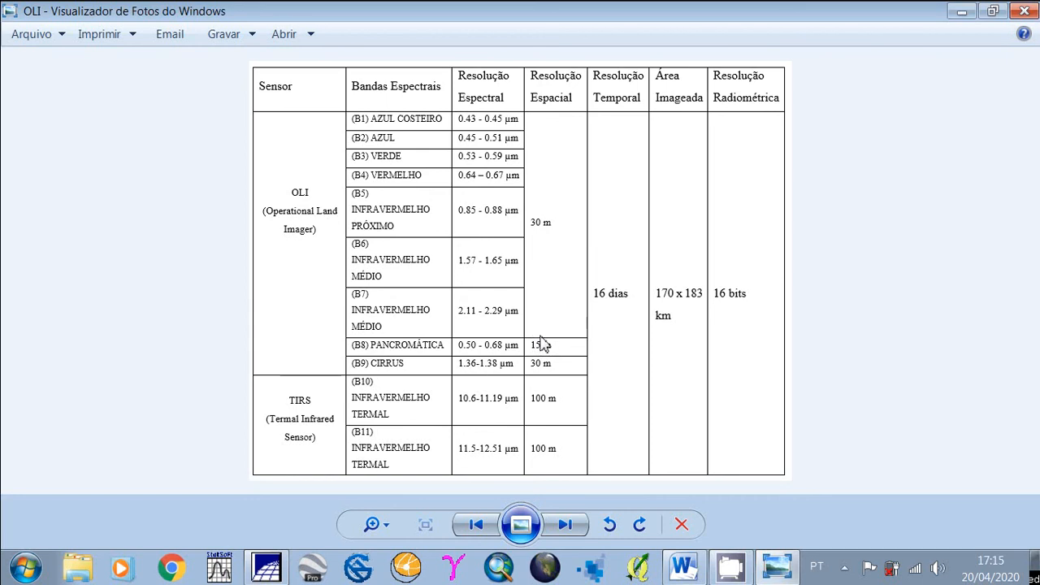
{"action": "left_click", "coordinate": [1024, 11]}
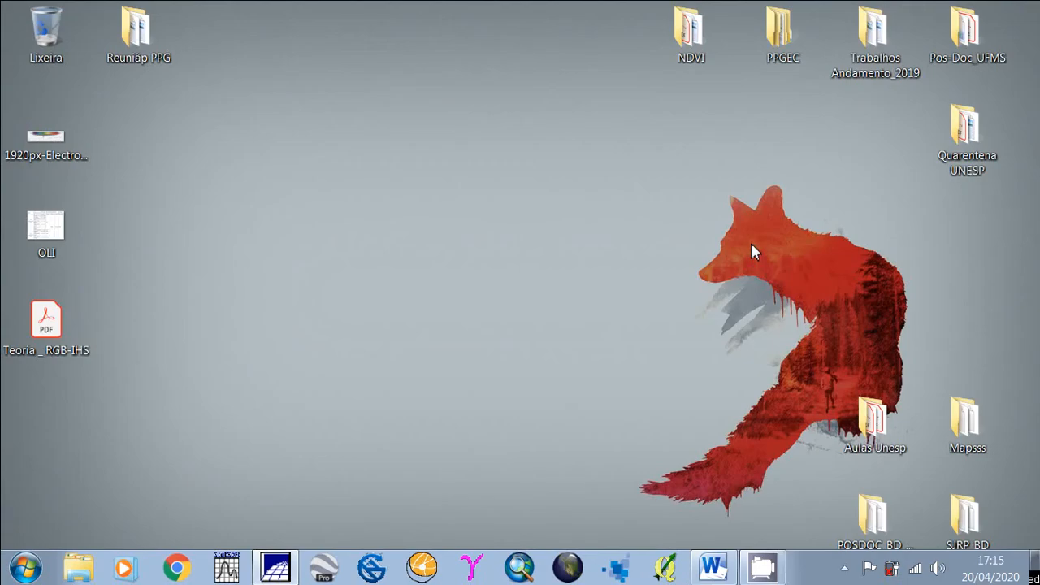
{"action": "left_click", "coordinate": [294, 574]}
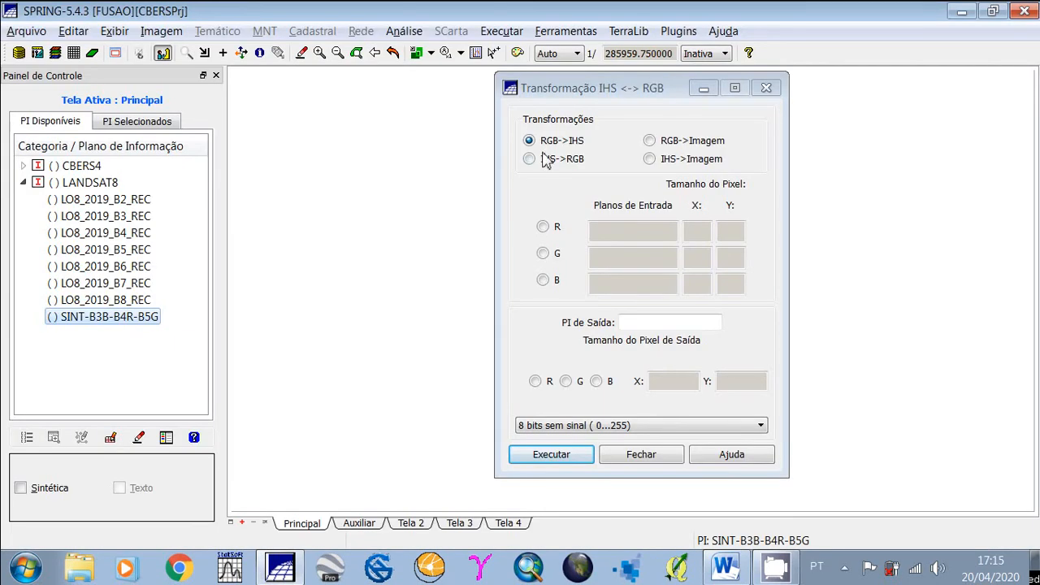
Step: Assign LO8_2019_B3_REC from the LANDSAT8 category as the blue input plane of the RGB->IHS transformation
{"action": "left_click_drag", "start_coordinate": [626, 94], "coordinate": [367, 78]}
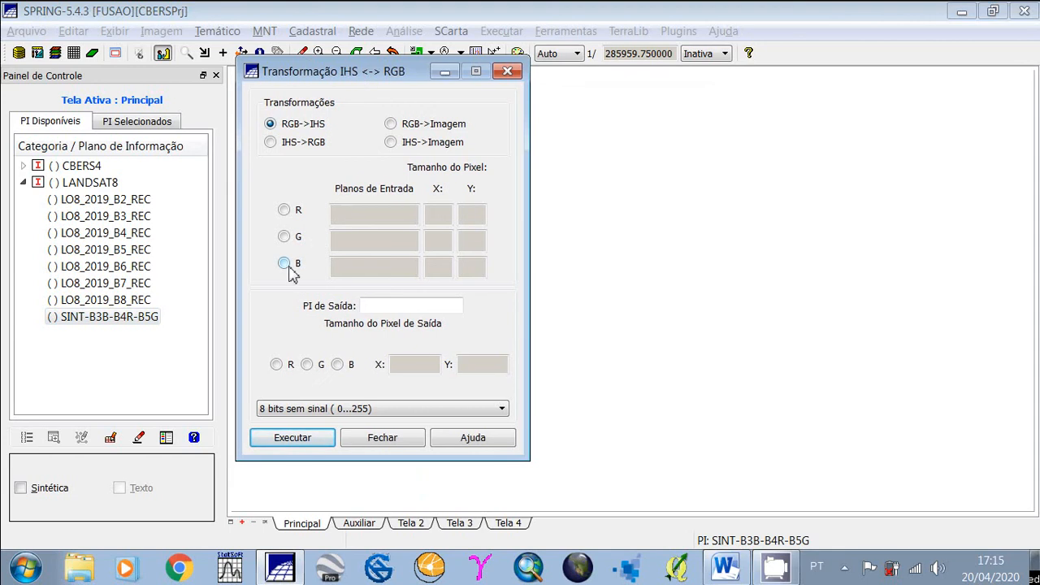
{"action": "left_click", "coordinate": [289, 269]}
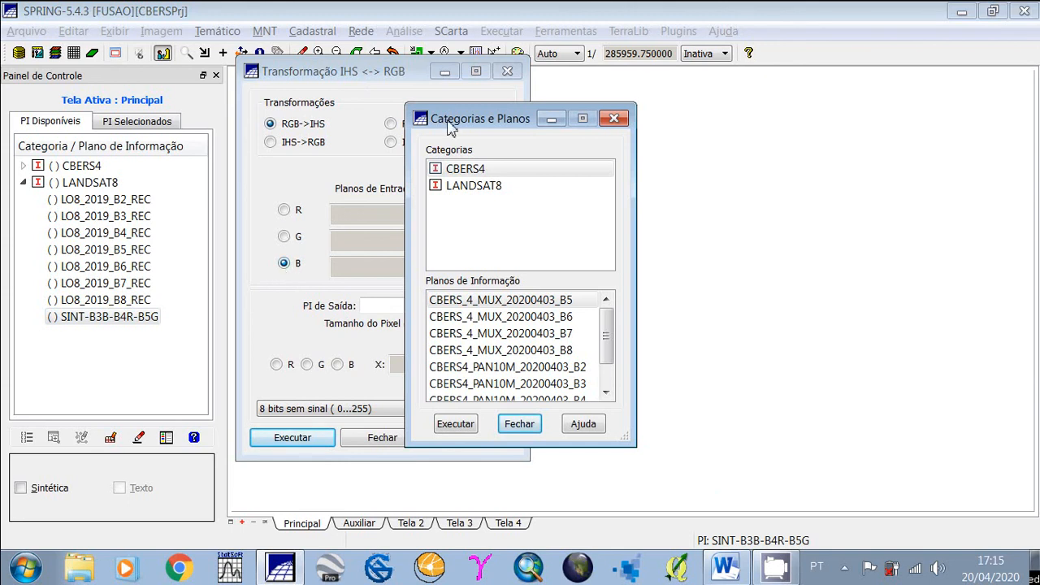
{"action": "left_click_drag", "start_coordinate": [449, 128], "coordinate": [698, 149]}
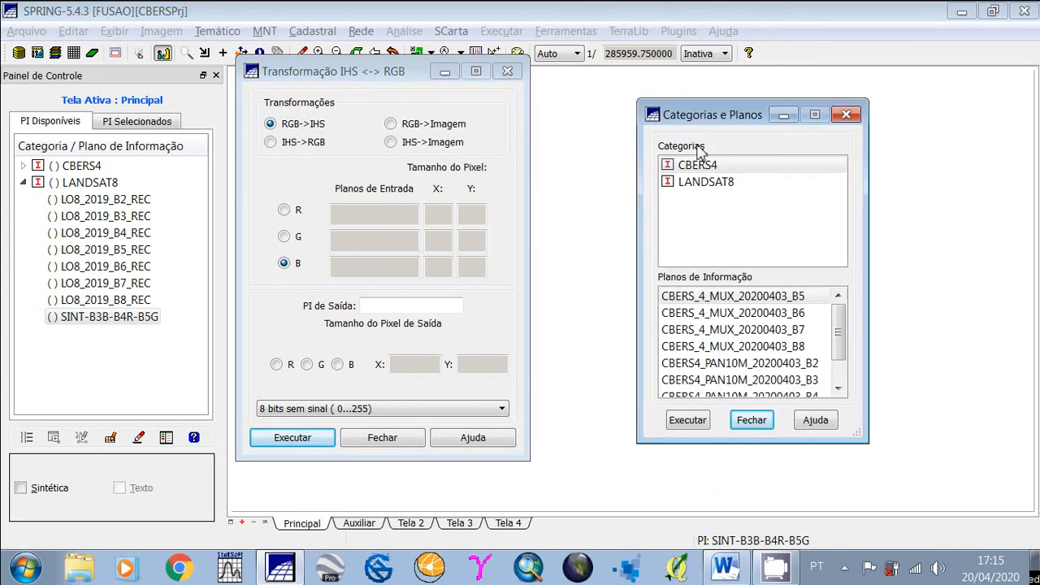
{"action": "left_click", "coordinate": [702, 186]}
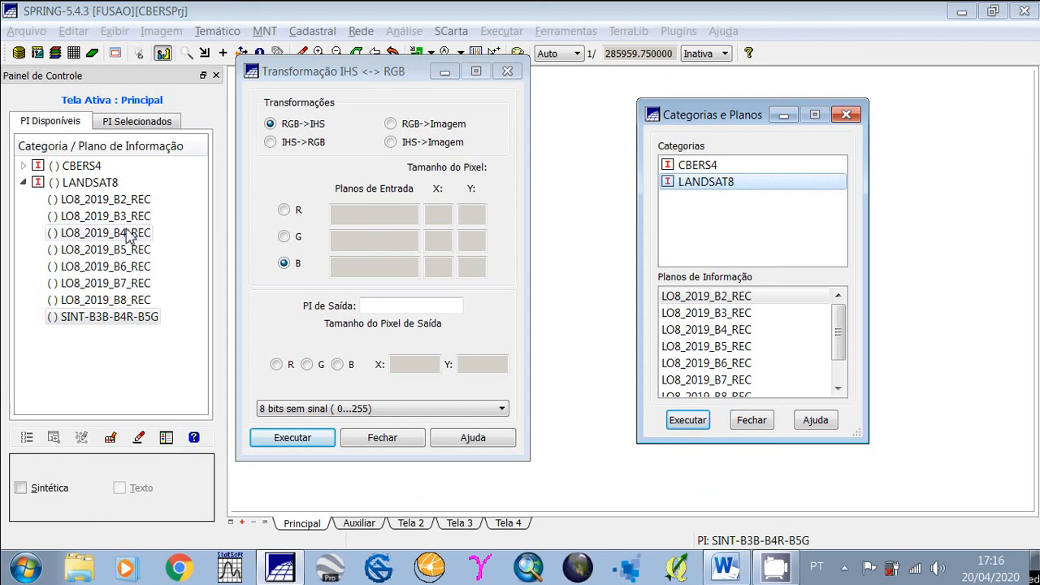
{"action": "left_click", "coordinate": [740, 321]}
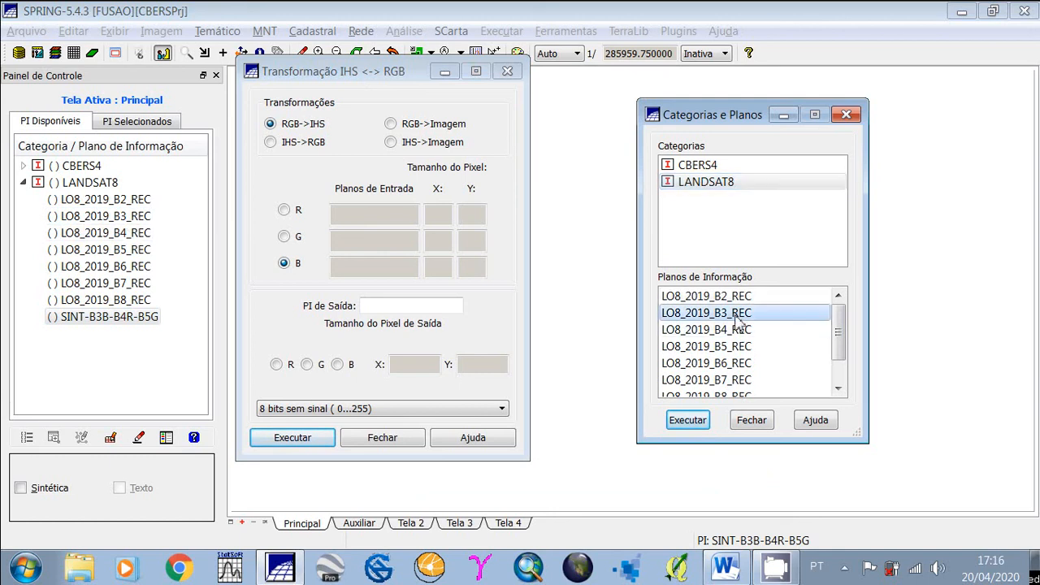
{"action": "left_click", "coordinate": [687, 421]}
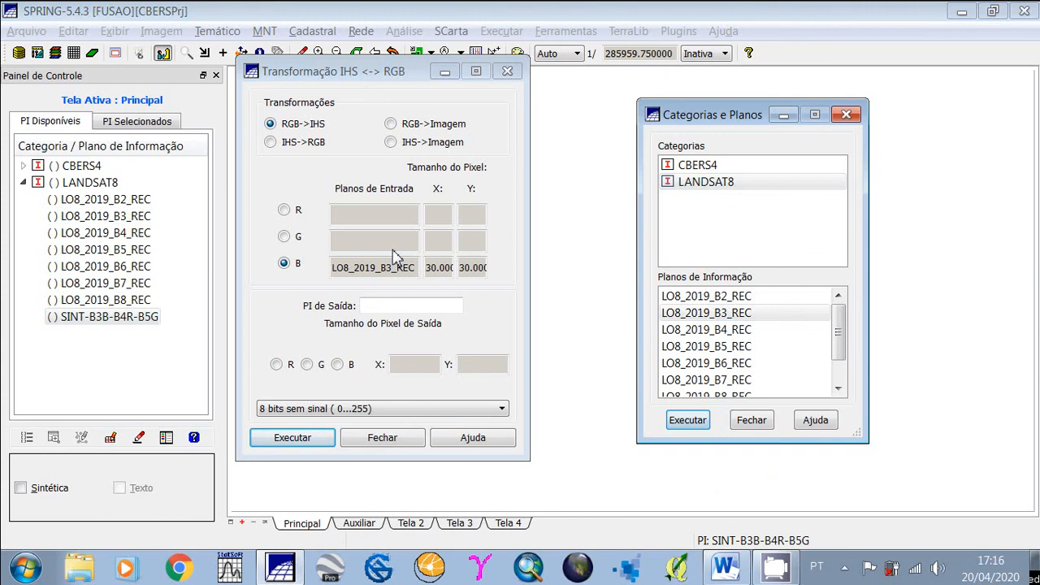
Step: Assign LO8_2019_B4_REC from the LANDSAT8 category as the green input plane
{"action": "left_click", "coordinate": [284, 237]}
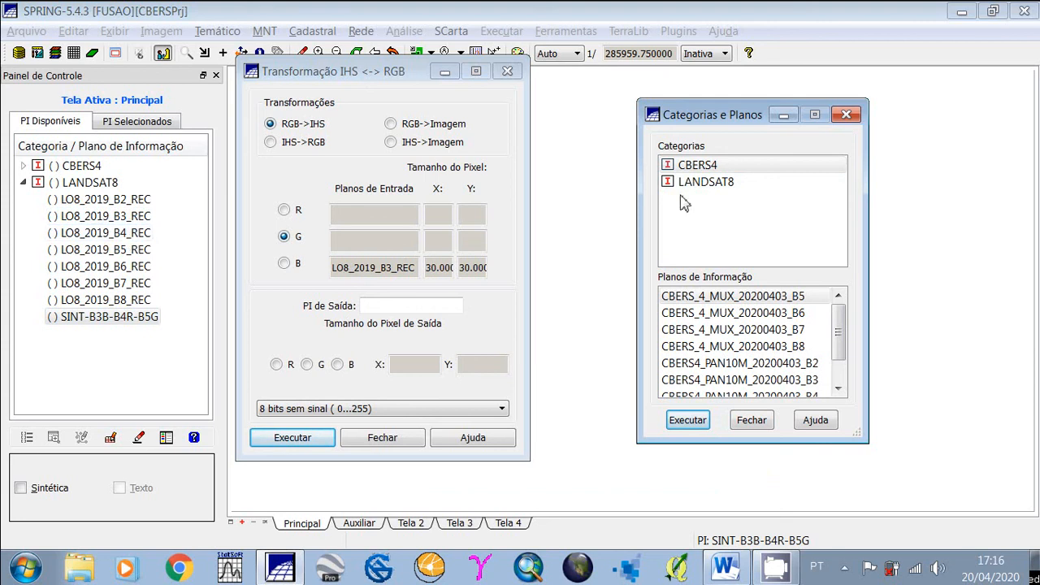
{"action": "left_click", "coordinate": [706, 188]}
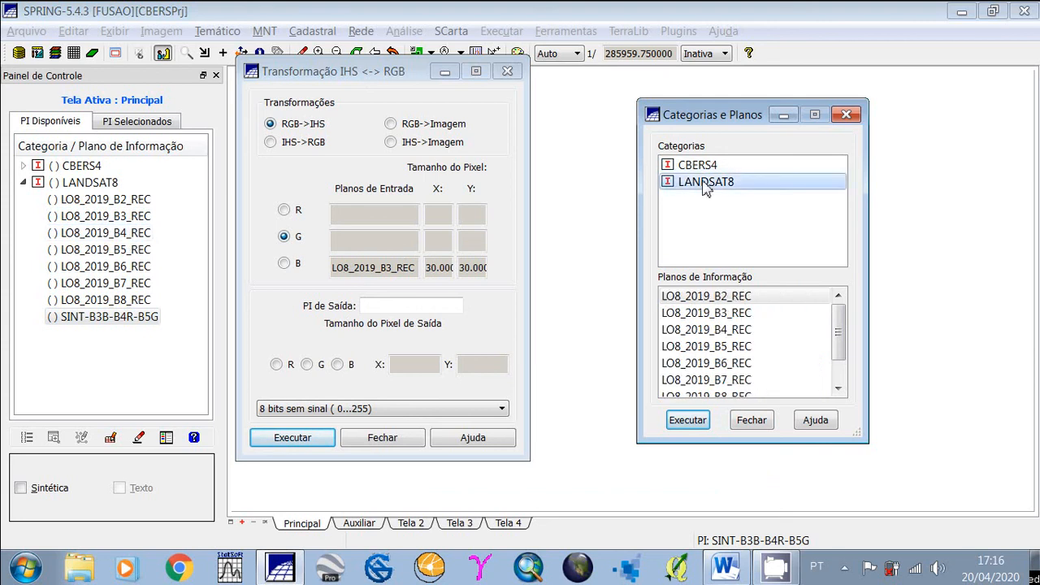
{"action": "left_click", "coordinate": [737, 332]}
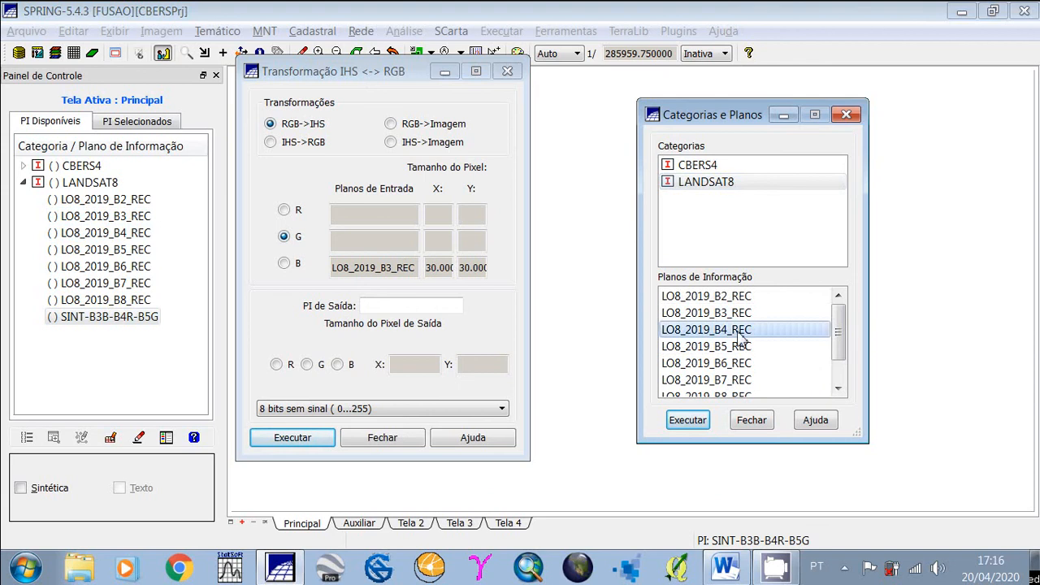
{"action": "left_click", "coordinate": [692, 422]}
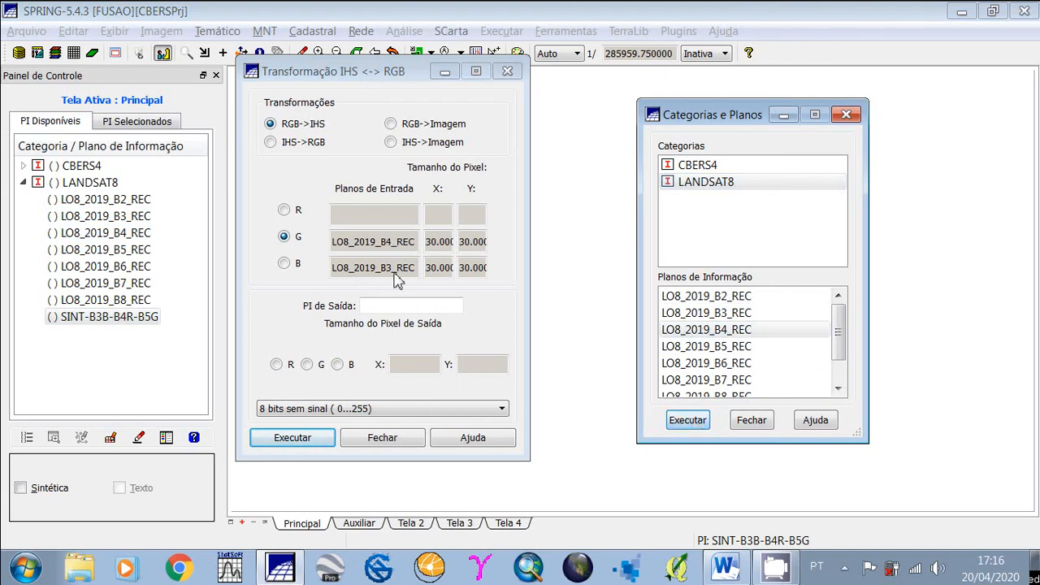
Step: Assign LO8_2019_B5_REC from the LANDSAT8 category as the red input plane and close the plane selection
{"action": "left_click", "coordinate": [285, 211]}
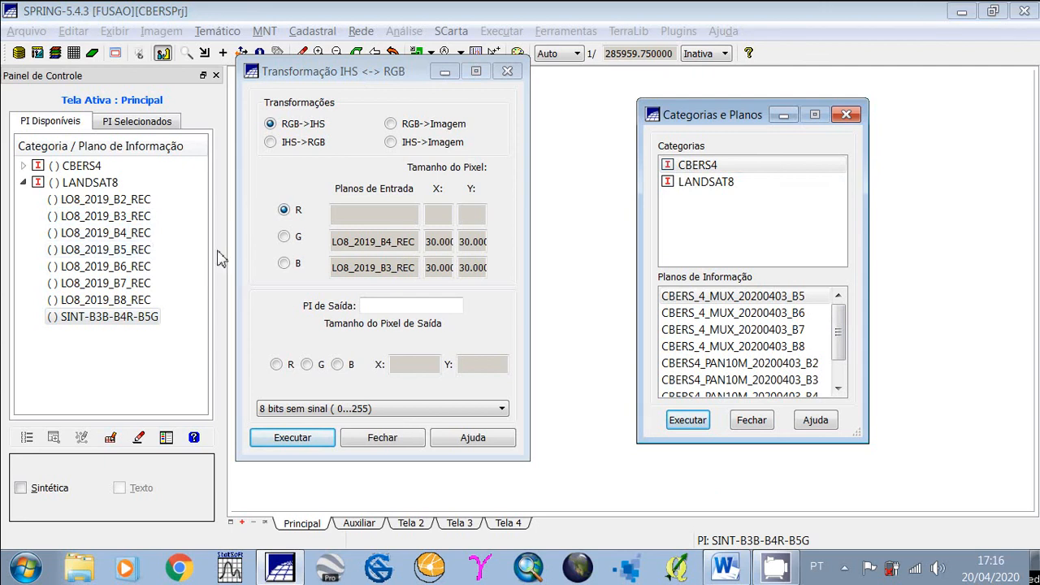
{"action": "left_click", "coordinate": [682, 184]}
{"action": "left_click", "coordinate": [735, 348]}
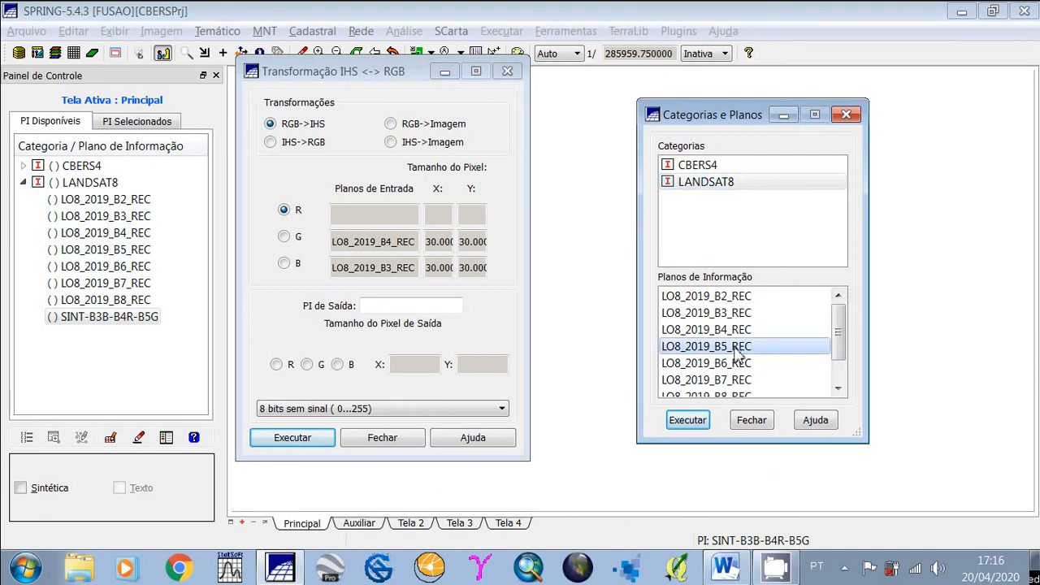
{"action": "left_click", "coordinate": [687, 423]}
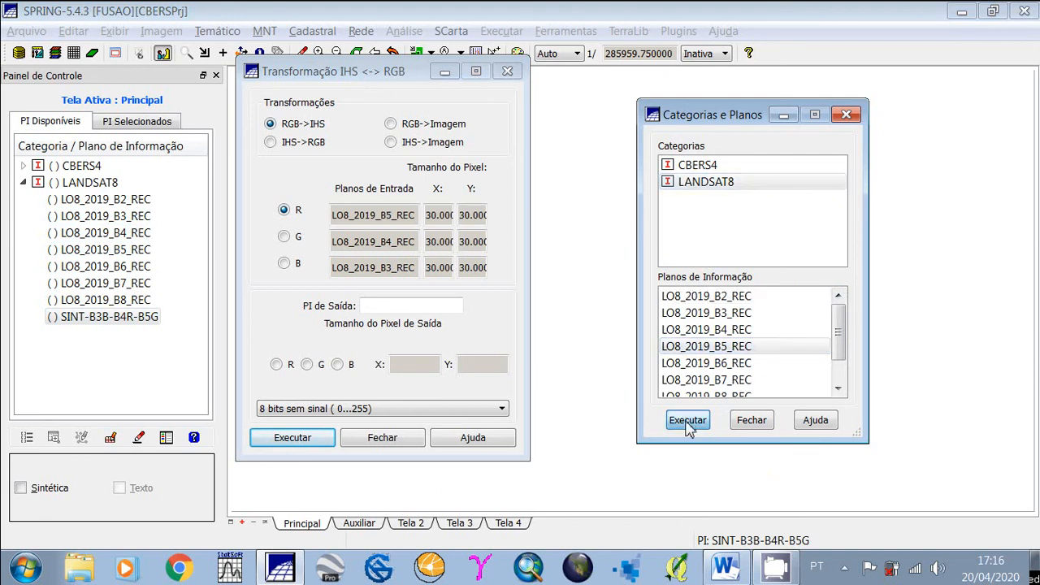
{"action": "left_click", "coordinate": [751, 421]}
Step: Run the RGB->IHS transformation with output name RGB_IHS and the output pixel size taken from the R plane
{"action": "left_click", "coordinate": [398, 313]}
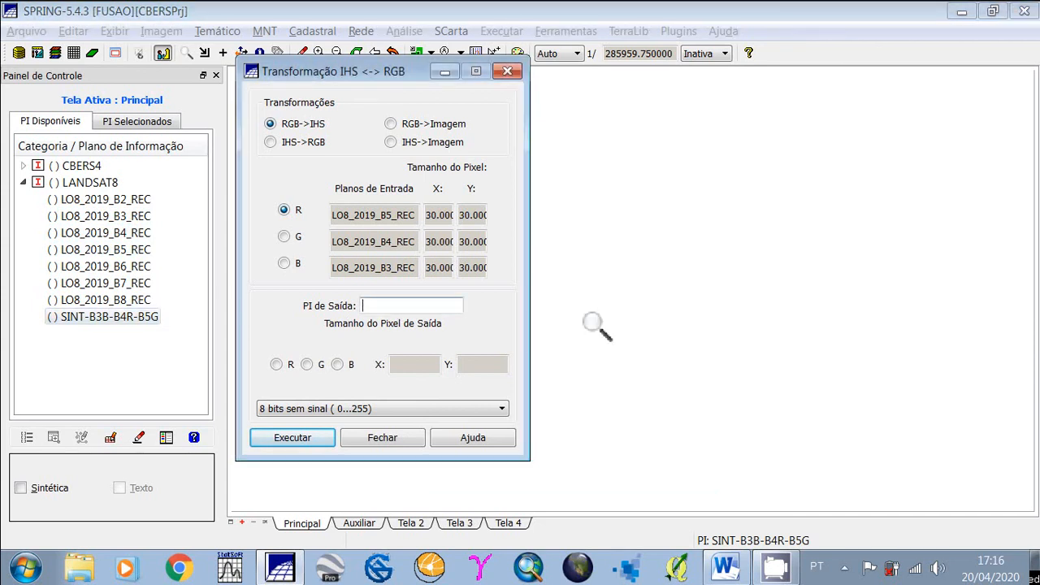
{"action": "type", "text": "RGB_IHS"}
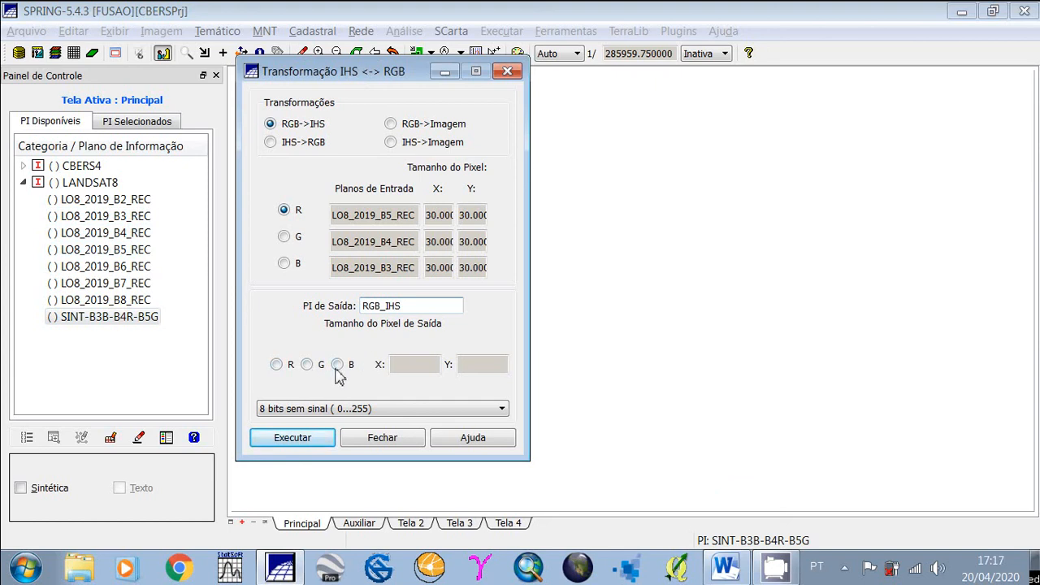
{"action": "left_click", "coordinate": [276, 364]}
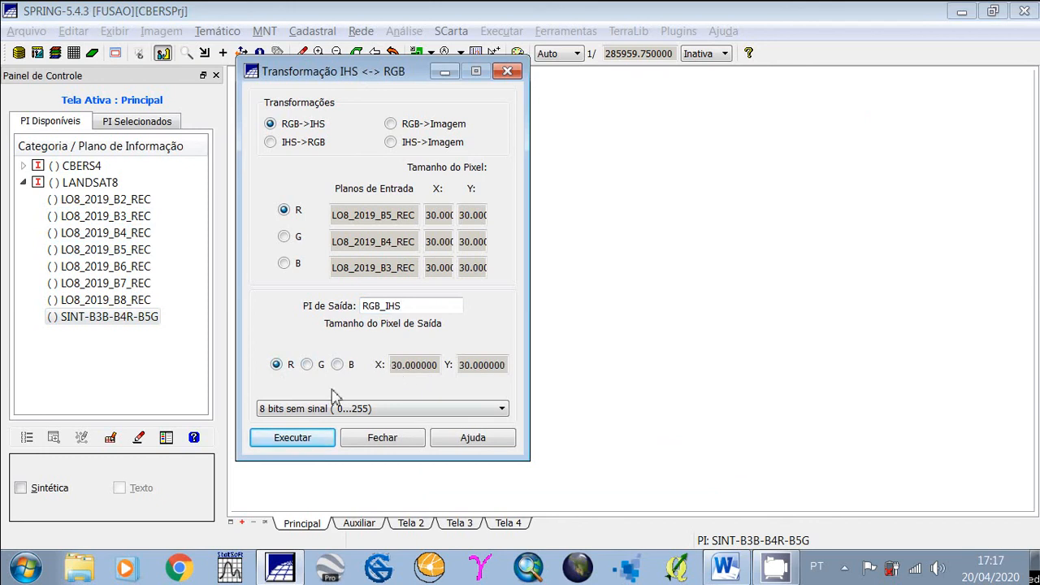
{"action": "left_click", "coordinate": [294, 439]}
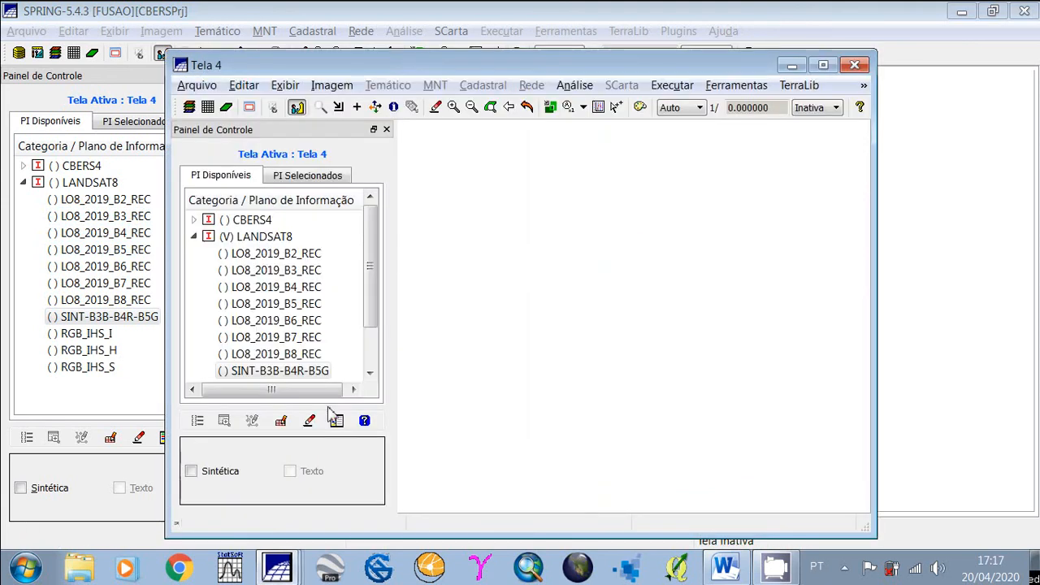
Step: Close the Tela 4 and Tela 3 result windows, zooming into the Tela 3 image before closing it
{"action": "left_click_drag", "start_coordinate": [409, 65], "coordinate": [524, 46]}
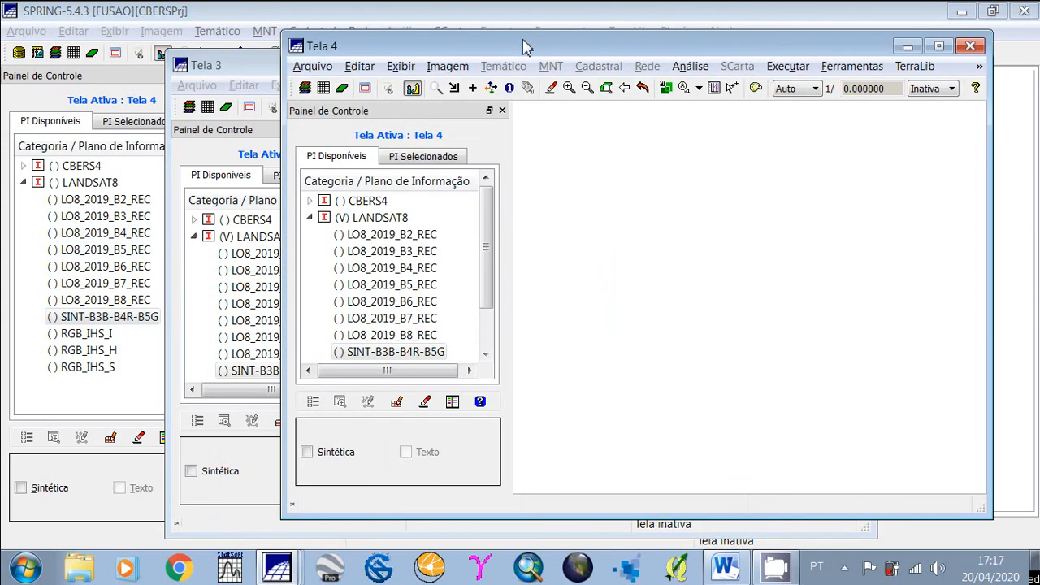
{"action": "left_click", "coordinate": [968, 47]}
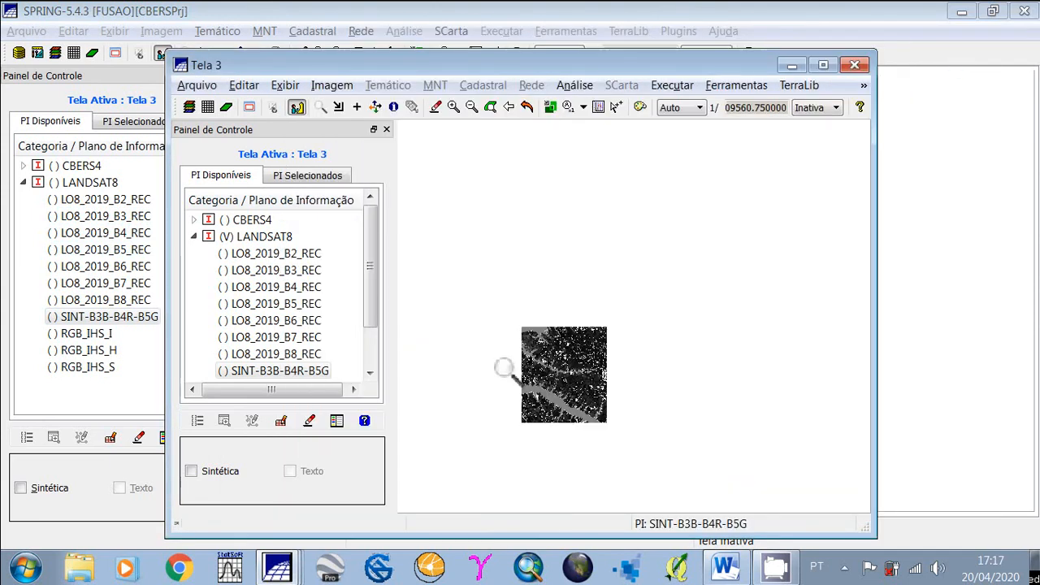
{"action": "left_click", "coordinate": [594, 414]}
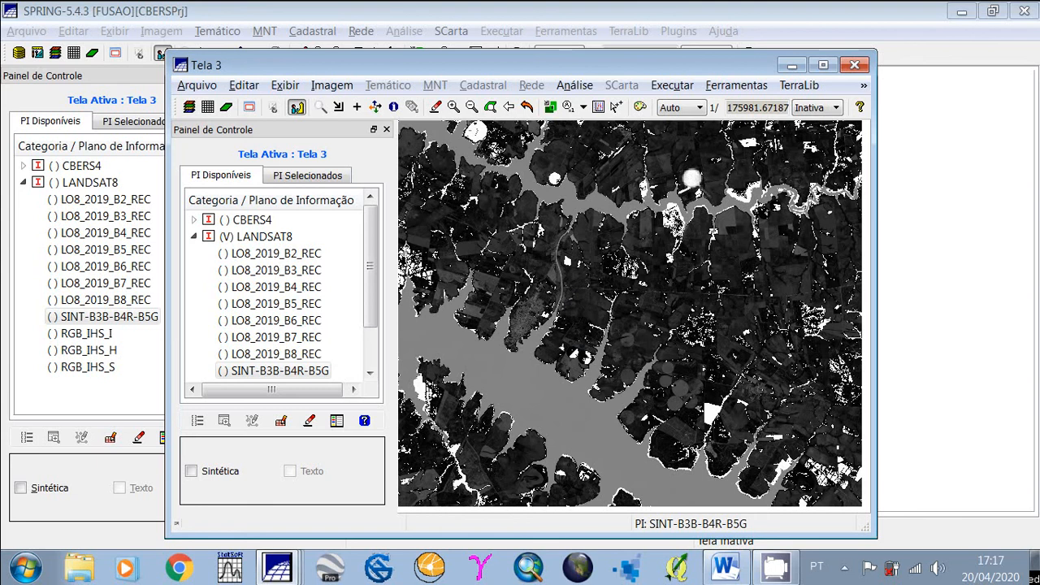
{"action": "left_click", "coordinate": [853, 66]}
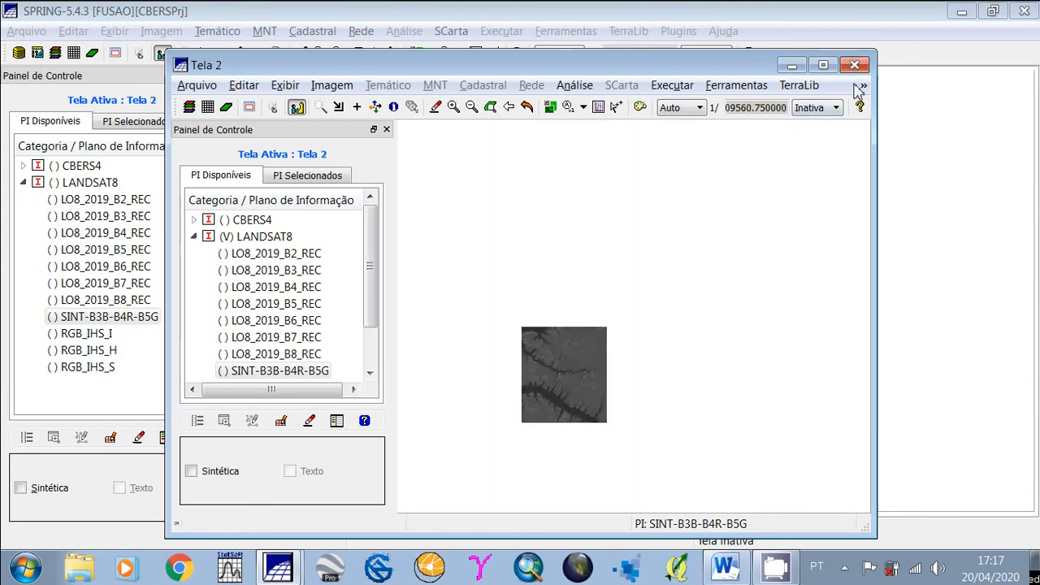
Step: Display the RGB_IHS_I, RGB_IHS_H and RGB_IHS_S planes in monochrome one at a time, hiding each after viewing
{"action": "left_click", "coordinate": [65, 335]}
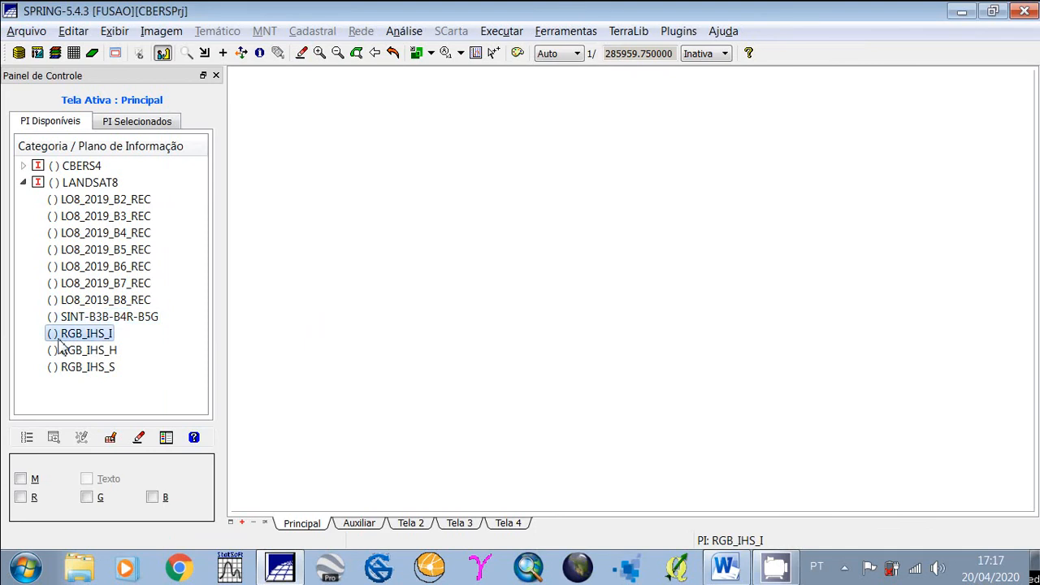
{"action": "left_click", "coordinate": [20, 480]}
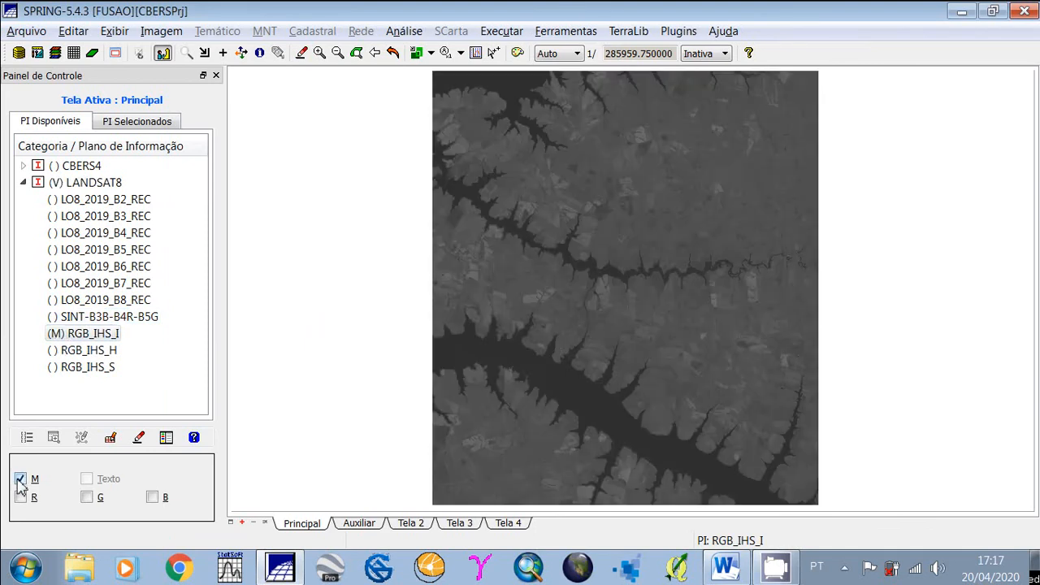
{"action": "left_click", "coordinate": [19, 481]}
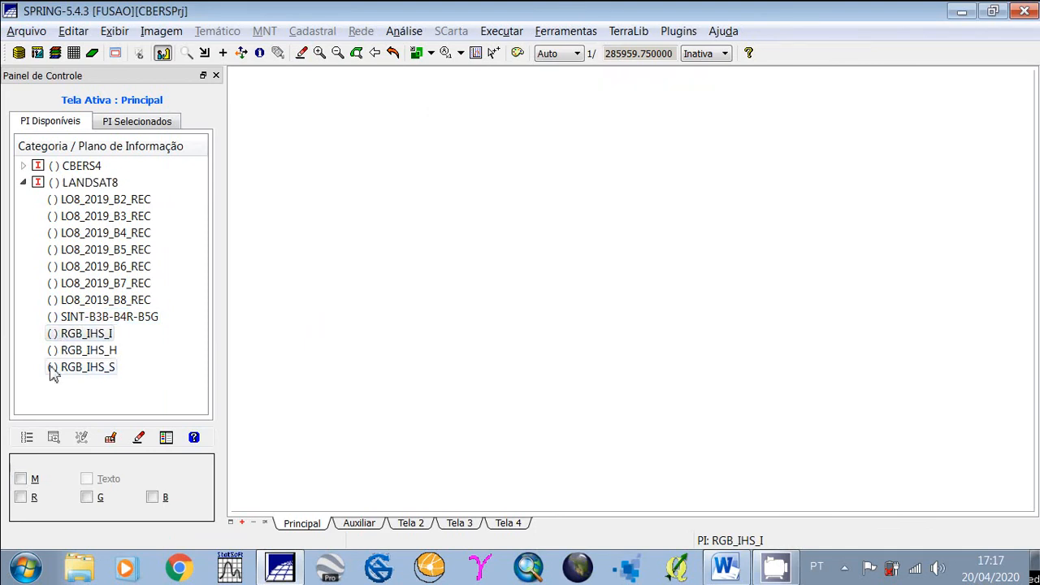
{"action": "left_click", "coordinate": [81, 350]}
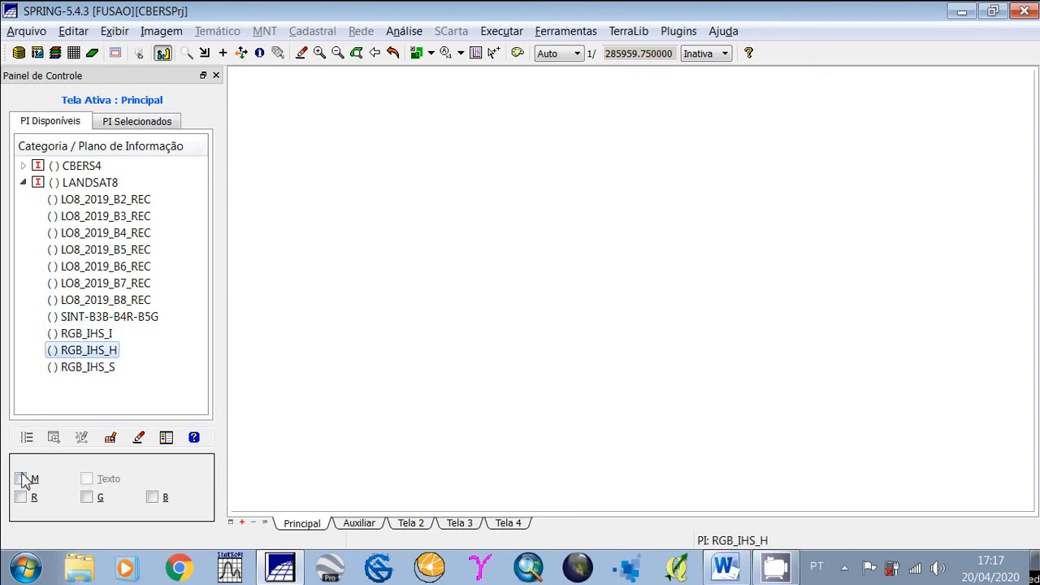
{"action": "left_click", "coordinate": [20, 479]}
{"action": "left_click", "coordinate": [21, 479]}
{"action": "left_click", "coordinate": [50, 367]}
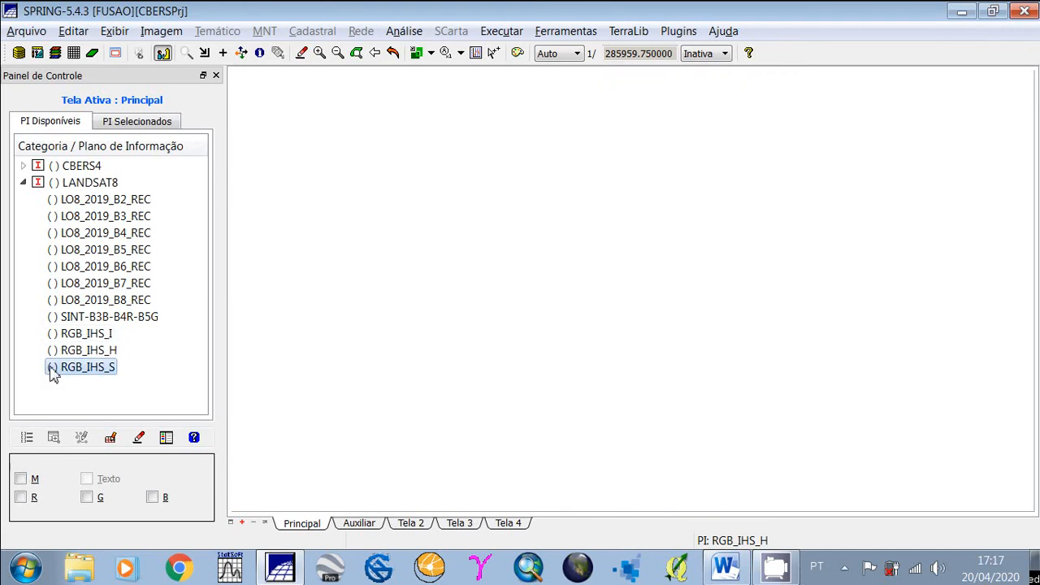
{"action": "left_click", "coordinate": [21, 479]}
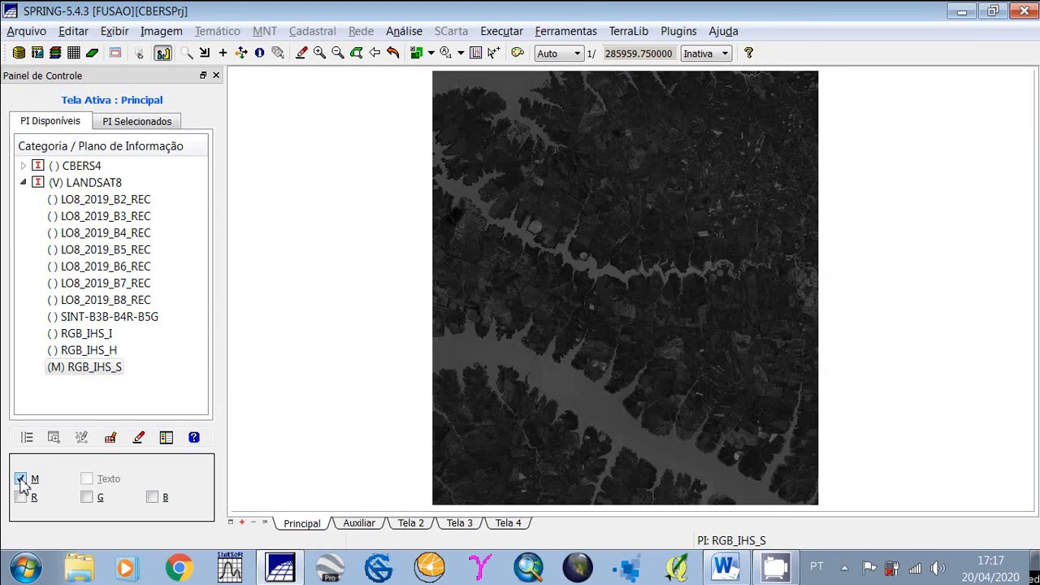
{"action": "left_click", "coordinate": [20, 479]}
{"action": "left_click", "coordinate": [58, 368]}
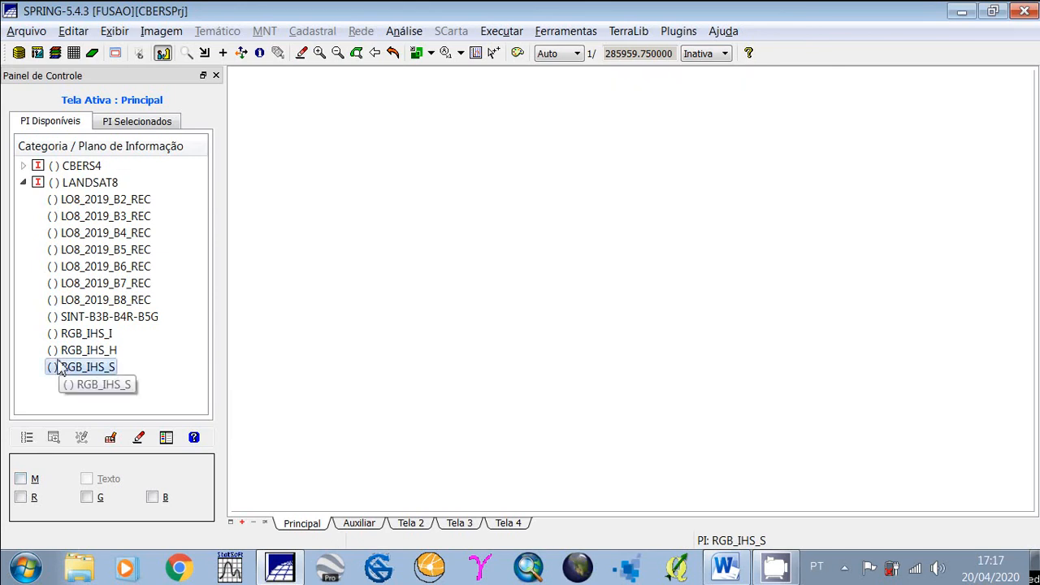
Step: Reopen the IHS<->RGB image transformation and set it to IHS->RGB
{"action": "left_click", "coordinate": [161, 32]}
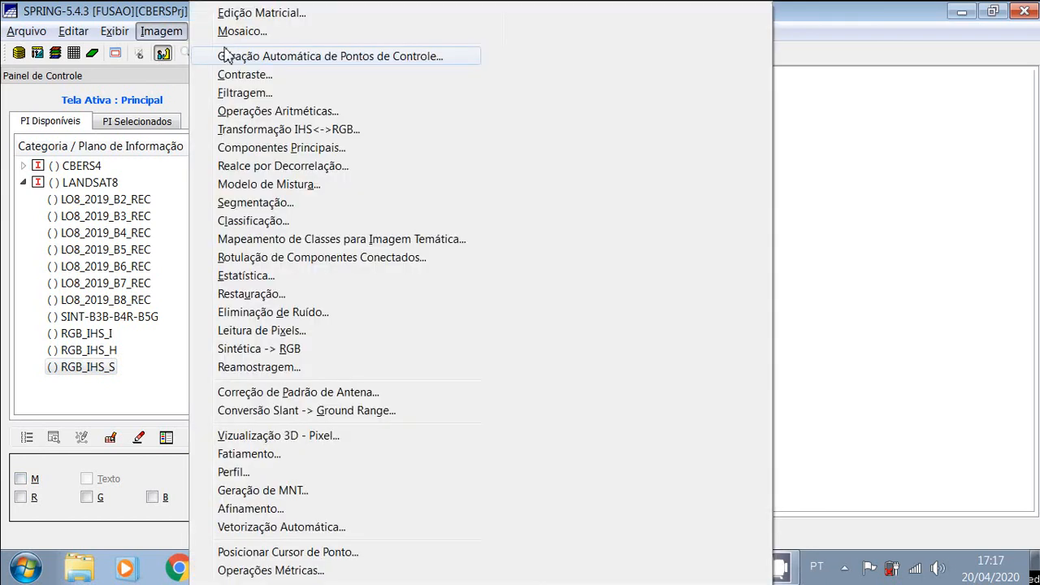
{"action": "left_click", "coordinate": [290, 130]}
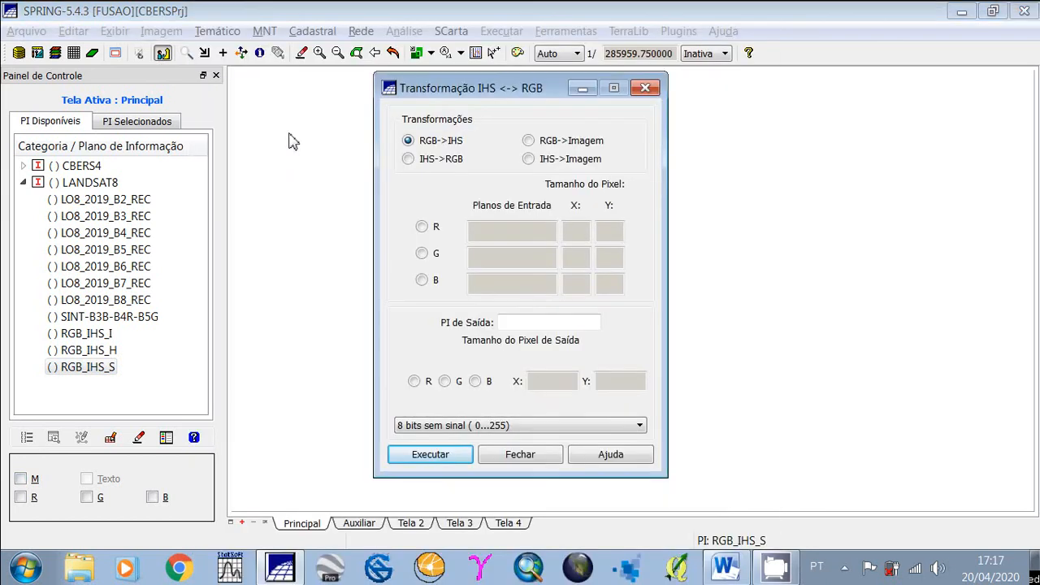
{"action": "left_click", "coordinate": [409, 160]}
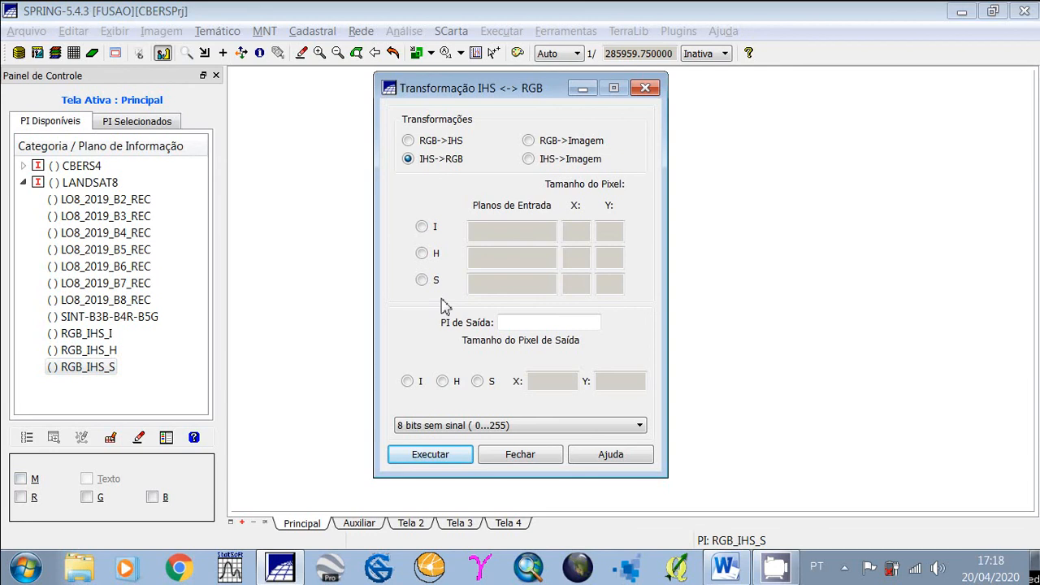
Step: Assign the panchromatic LO8_2019_B8_REC from the LANDSAT8 category as the I input plane, keeping the plane selection clear of the transformation dialog
{"action": "left_click", "coordinate": [424, 231]}
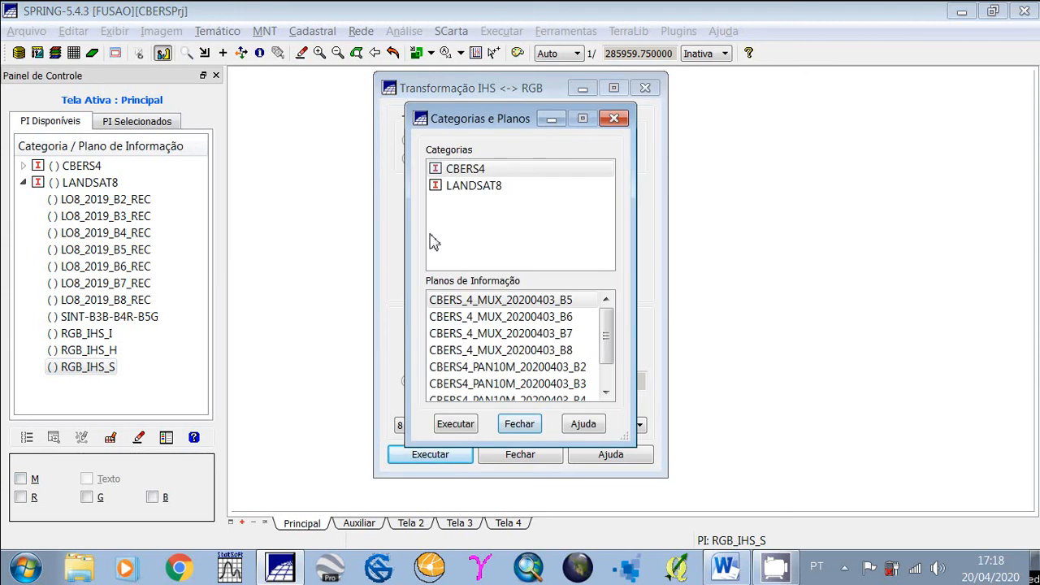
{"action": "left_click_drag", "start_coordinate": [488, 118], "coordinate": [738, 107]}
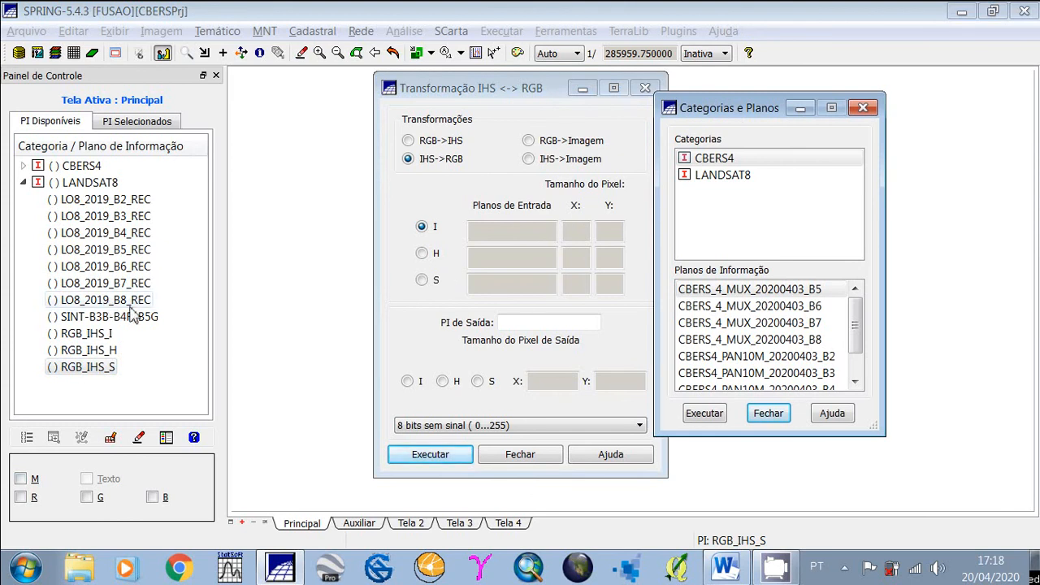
{"action": "left_click", "coordinate": [724, 186]}
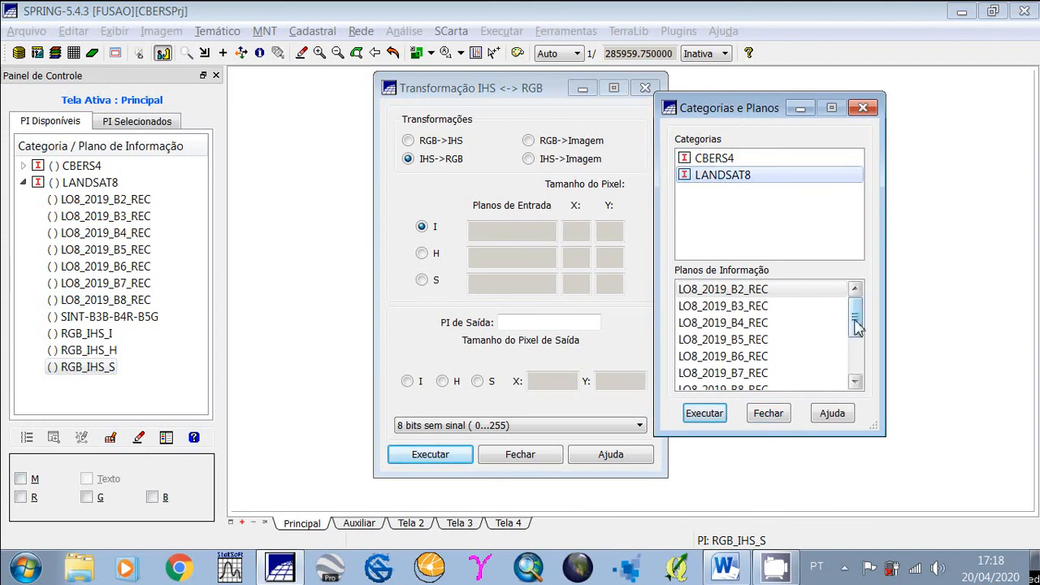
{"action": "left_click_drag", "start_coordinate": [855, 324], "coordinate": [859, 348]}
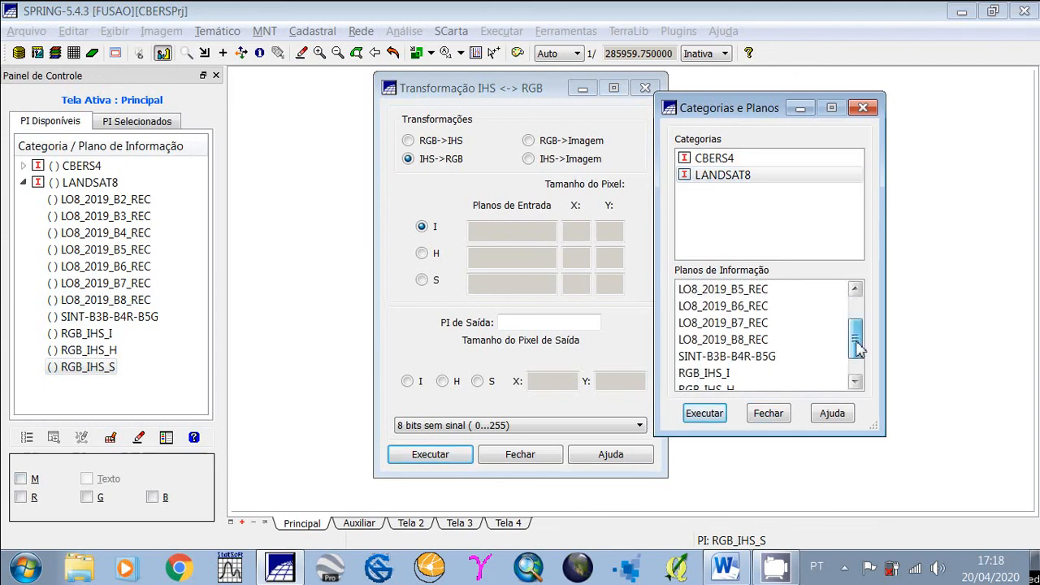
{"action": "left_click", "coordinate": [730, 345]}
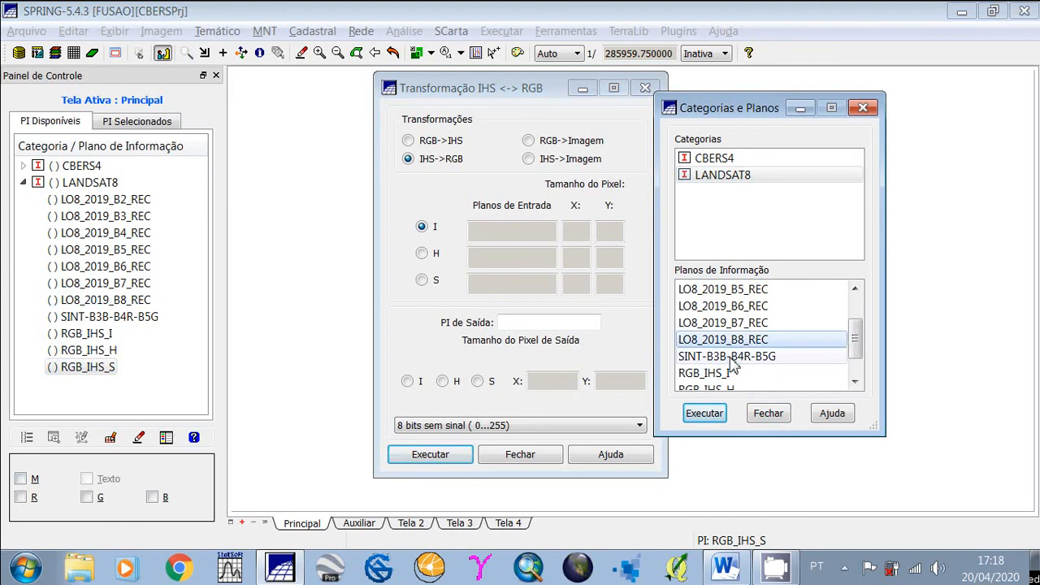
{"action": "left_click", "coordinate": [706, 418]}
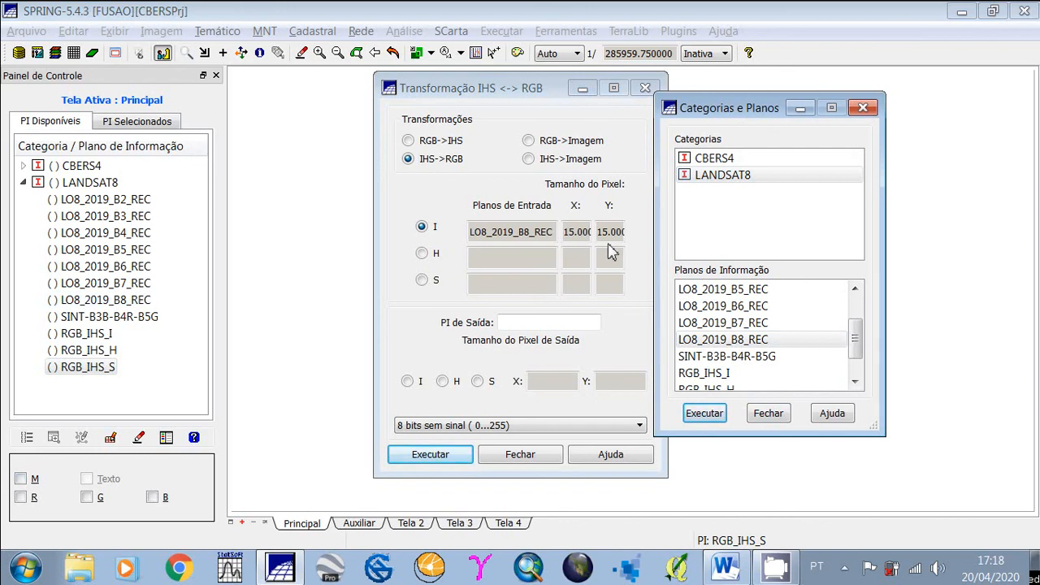
Step: Assign RGB_IHS_H from the LANDSAT8 category as the H input plane
{"action": "left_click", "coordinate": [422, 253]}
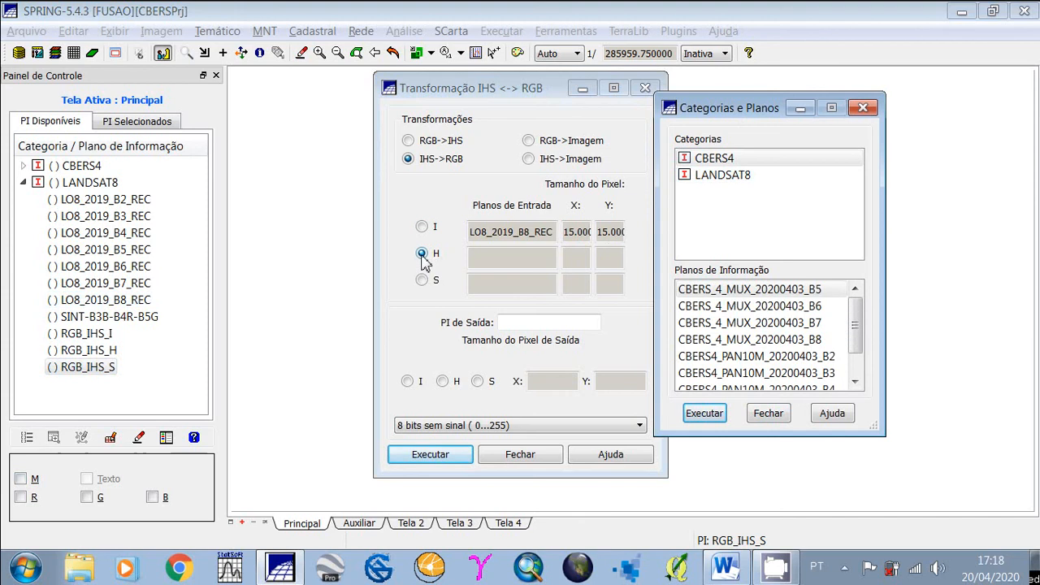
{"action": "left_click", "coordinate": [739, 179]}
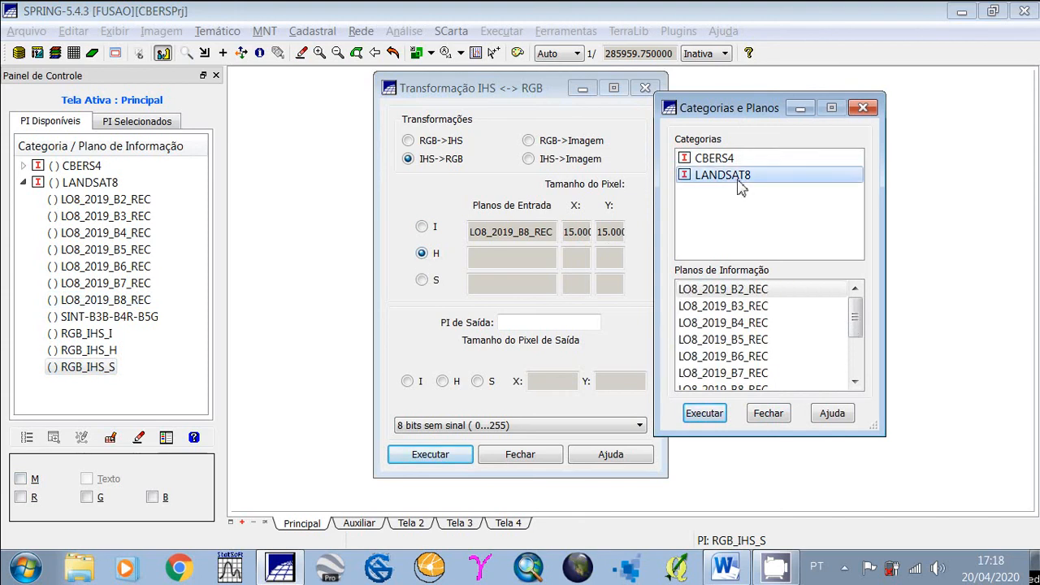
{"action": "left_click", "coordinate": [857, 323]}
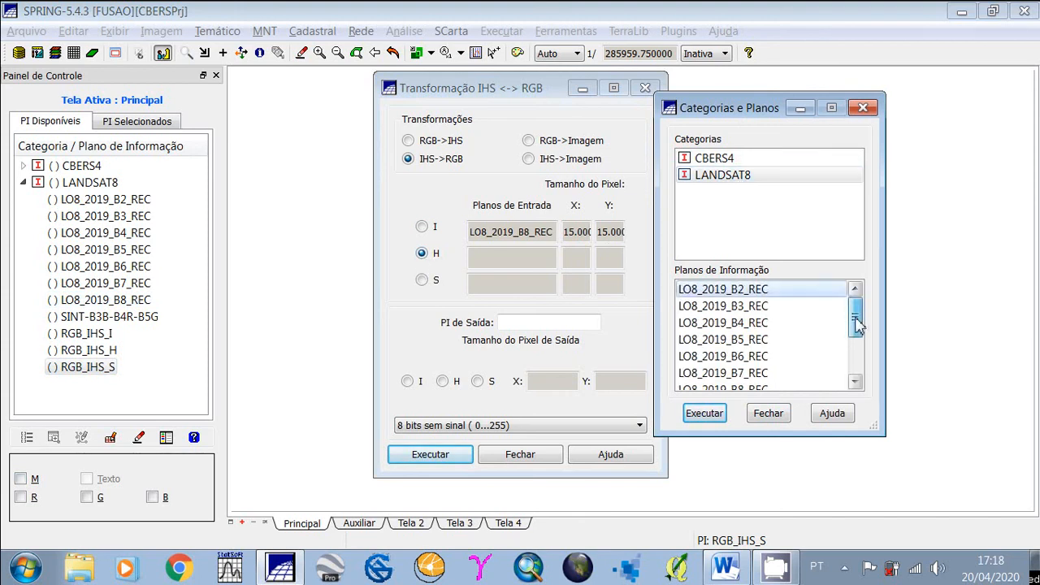
{"action": "left_click_drag", "start_coordinate": [857, 323], "coordinate": [858, 369]}
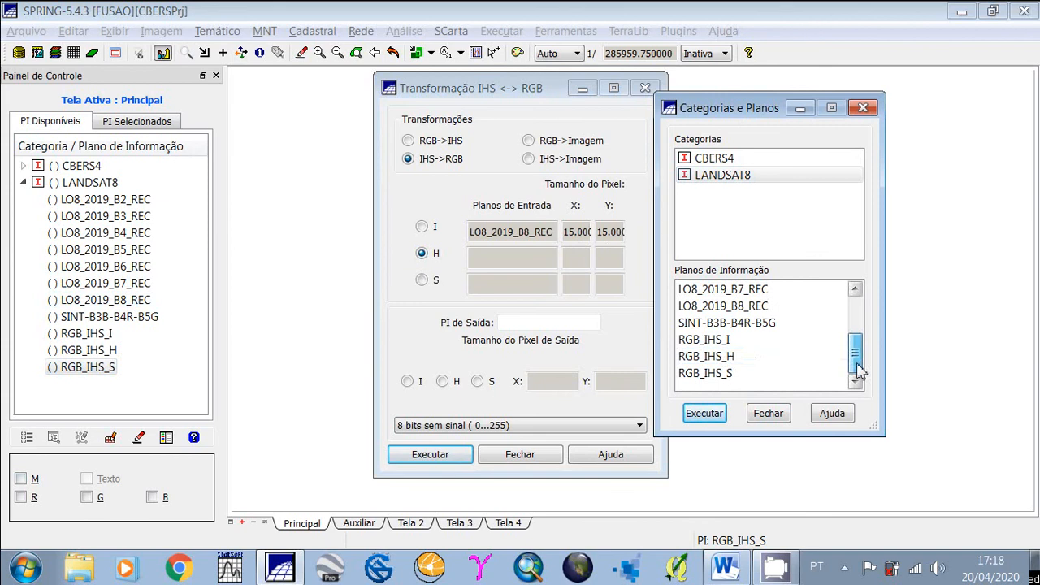
{"action": "left_click", "coordinate": [720, 362]}
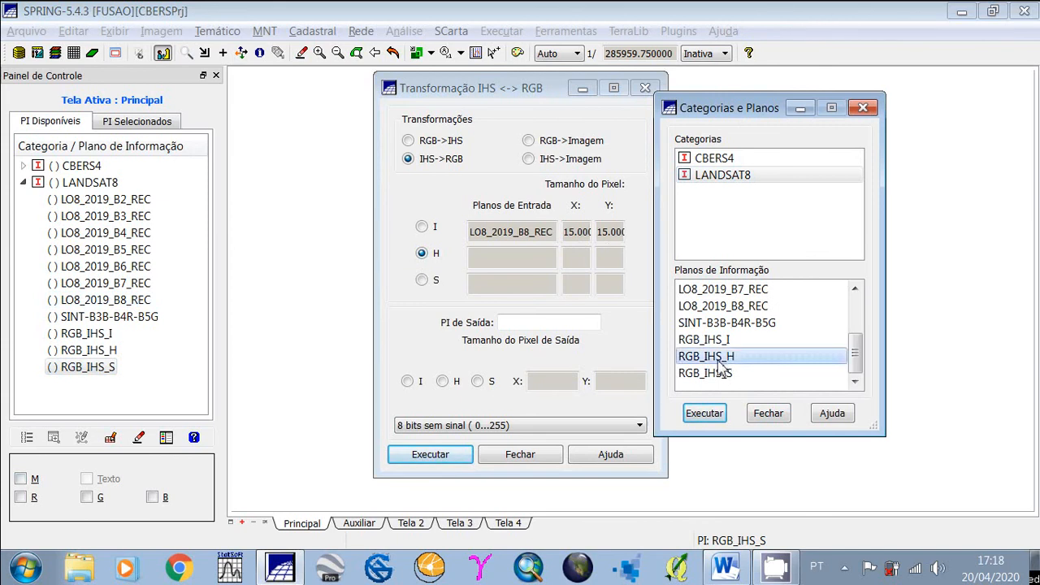
{"action": "left_click", "coordinate": [704, 414]}
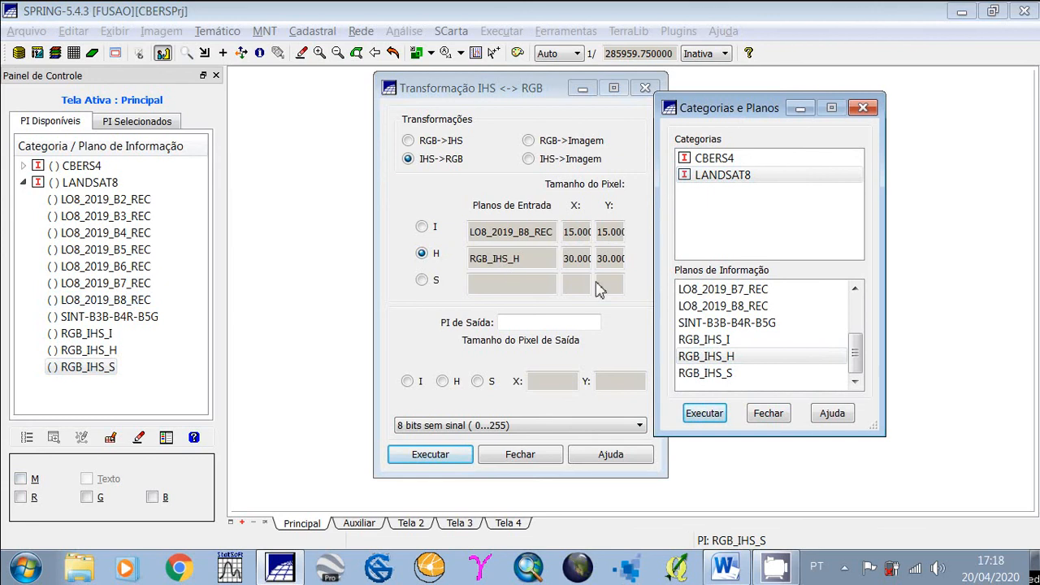
Step: Assign RGB_IHS_S from the LANDSAT8 category as the S input plane and close the plane selection
{"action": "left_click", "coordinate": [422, 281]}
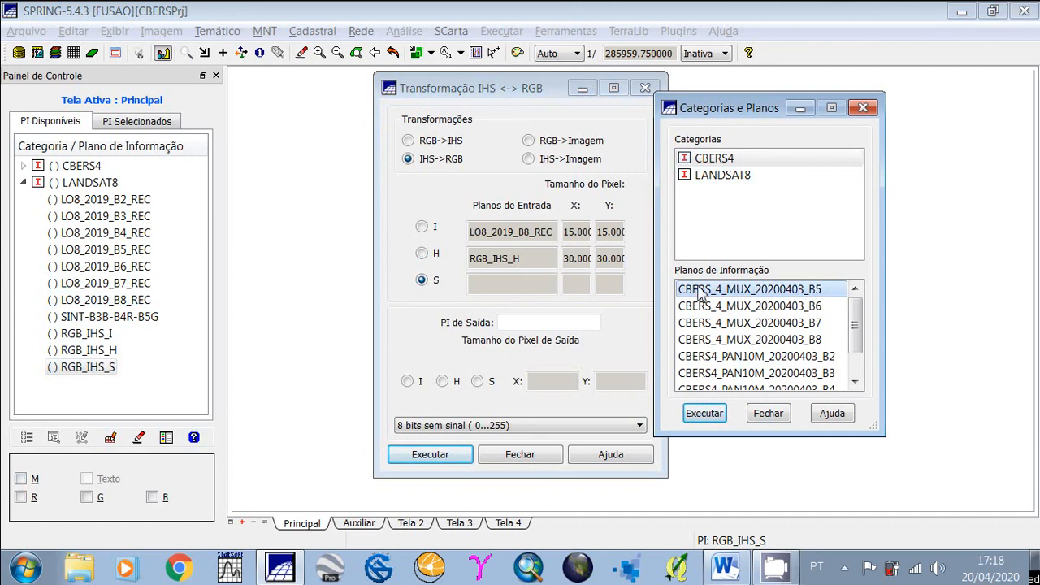
{"action": "left_click", "coordinate": [745, 176]}
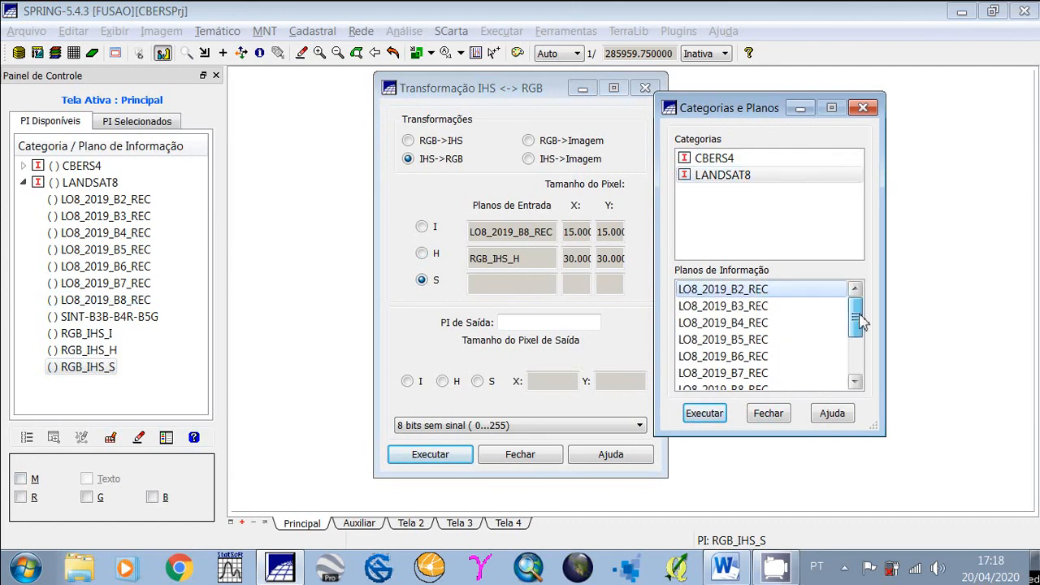
{"action": "left_click_drag", "start_coordinate": [859, 322], "coordinate": [853, 370]}
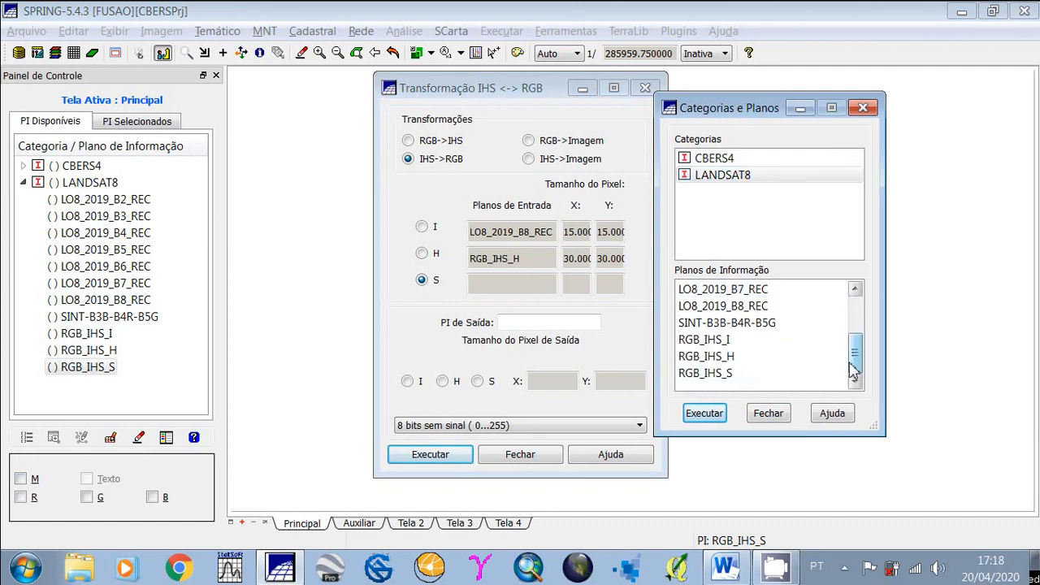
{"action": "left_click", "coordinate": [727, 380]}
{"action": "left_click", "coordinate": [705, 414]}
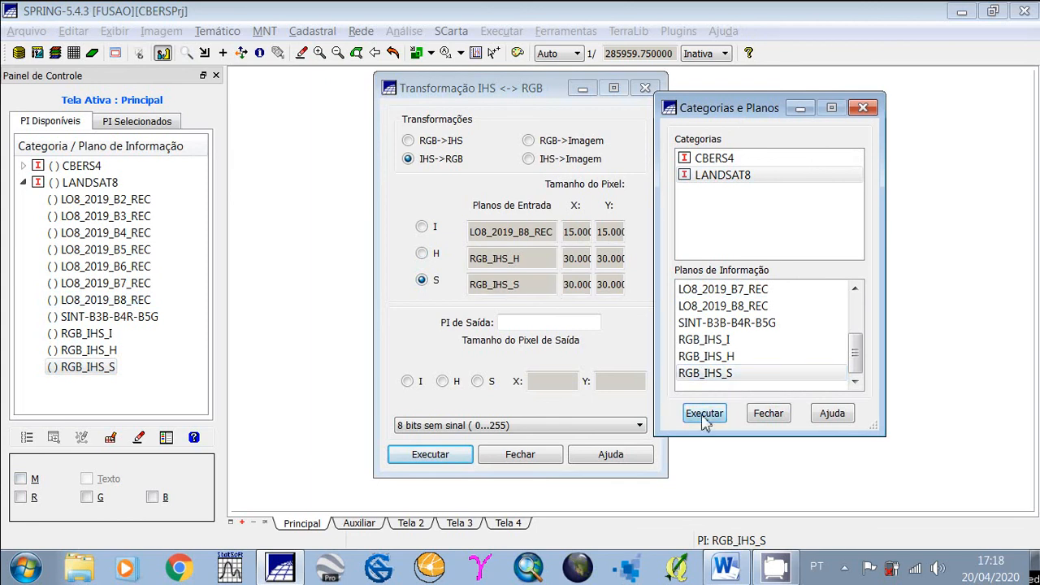
{"action": "left_click", "coordinate": [765, 416]}
{"action": "left_click", "coordinate": [766, 414]}
Step: Name the output plane Fusao_IHS, take its pixel size from the I plane (15 m), and run the IHS->RGB transformation
{"action": "left_click", "coordinate": [562, 324]}
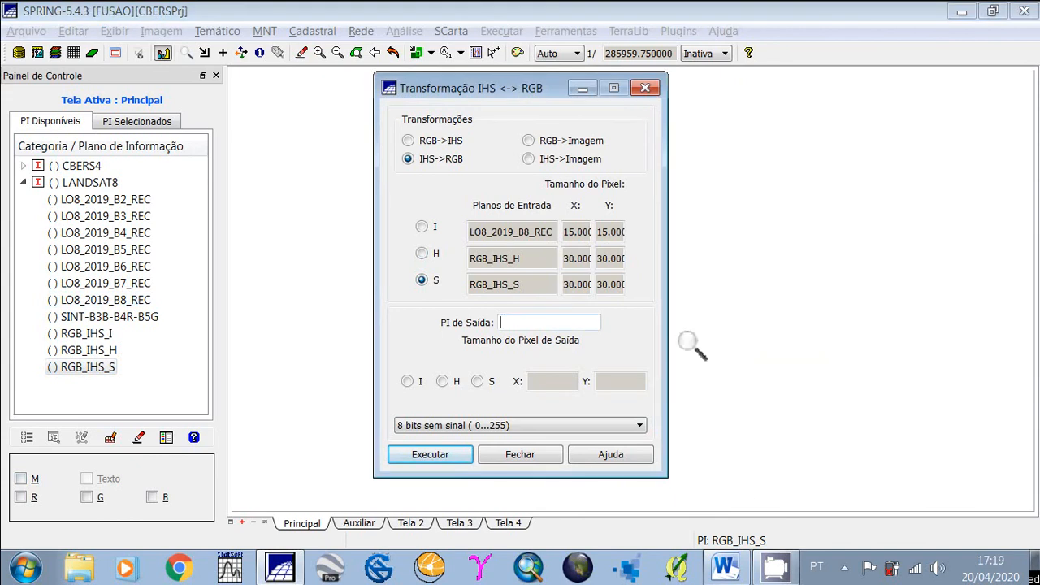
{"action": "type", "text": "Fusao_IHS"}
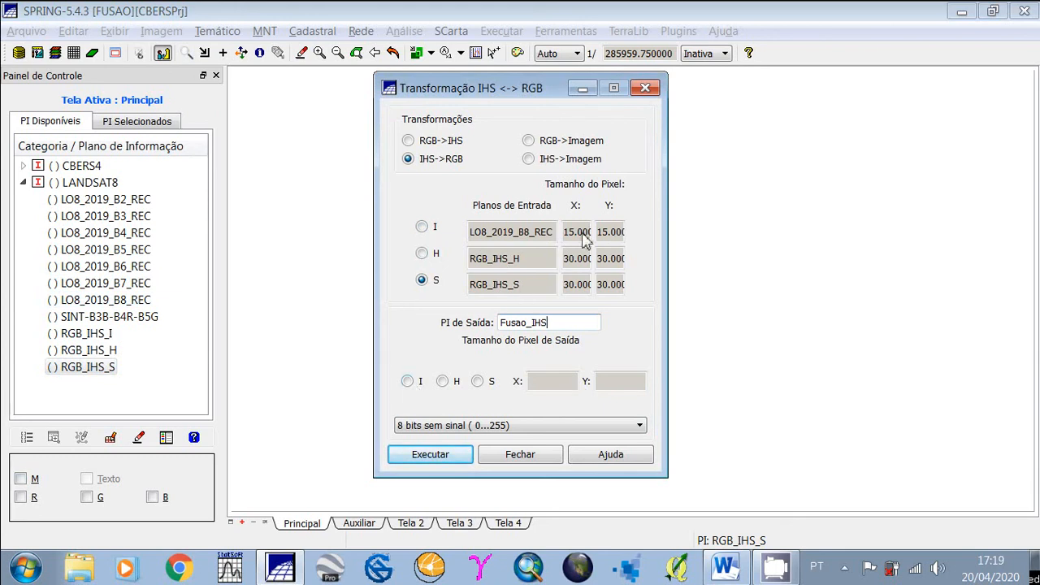
{"action": "left_click", "coordinate": [407, 383]}
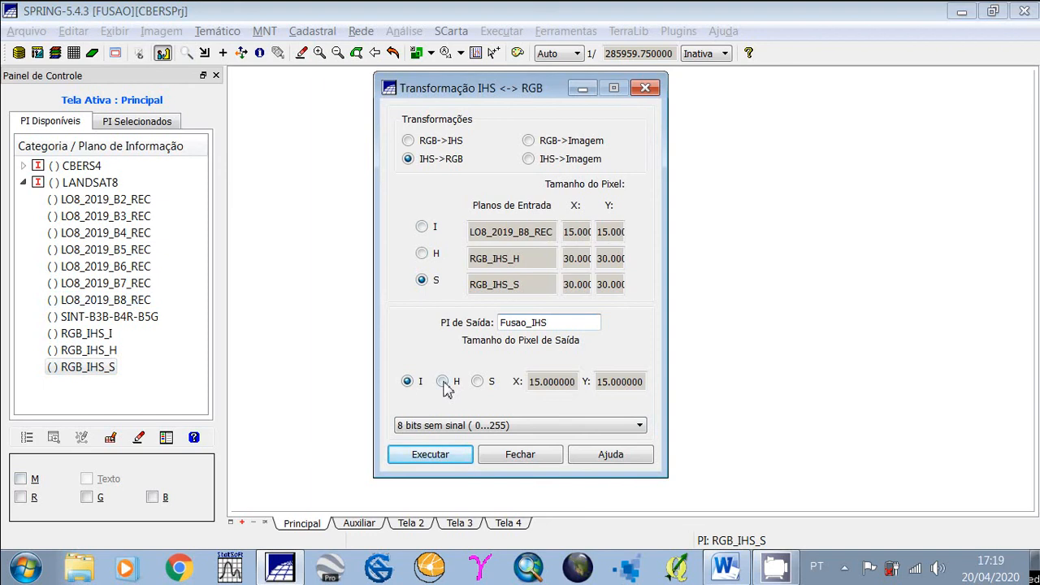
{"action": "left_click", "coordinate": [443, 382]}
{"action": "left_click", "coordinate": [409, 384]}
{"action": "left_click", "coordinate": [430, 459]}
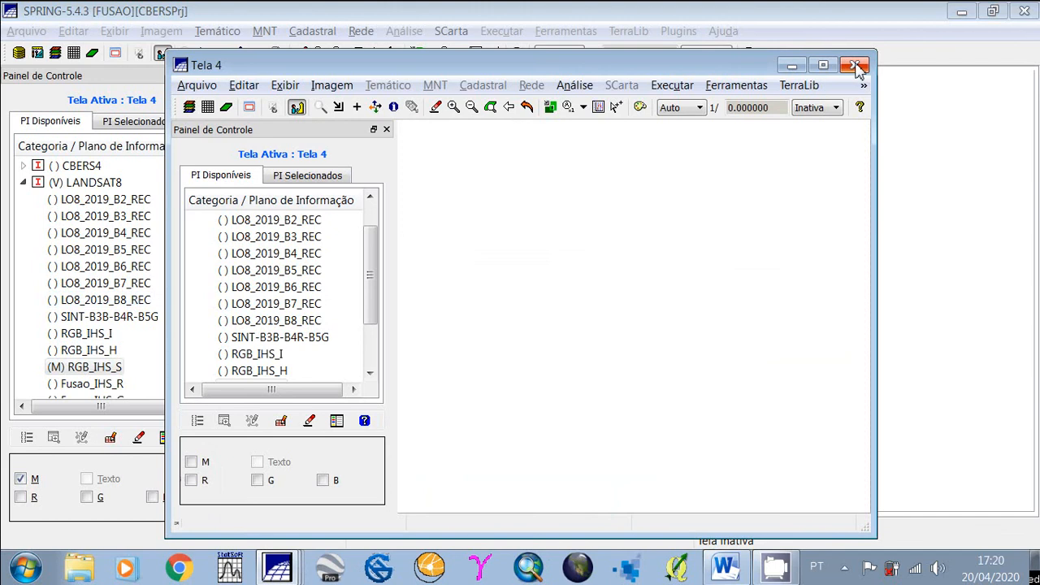
Step: Close the extra display windows, including Tela 4 and Tela 2, leaving only the main display
{"action": "left_click", "coordinate": [856, 67]}
{"action": "left_click", "coordinate": [864, 68]}
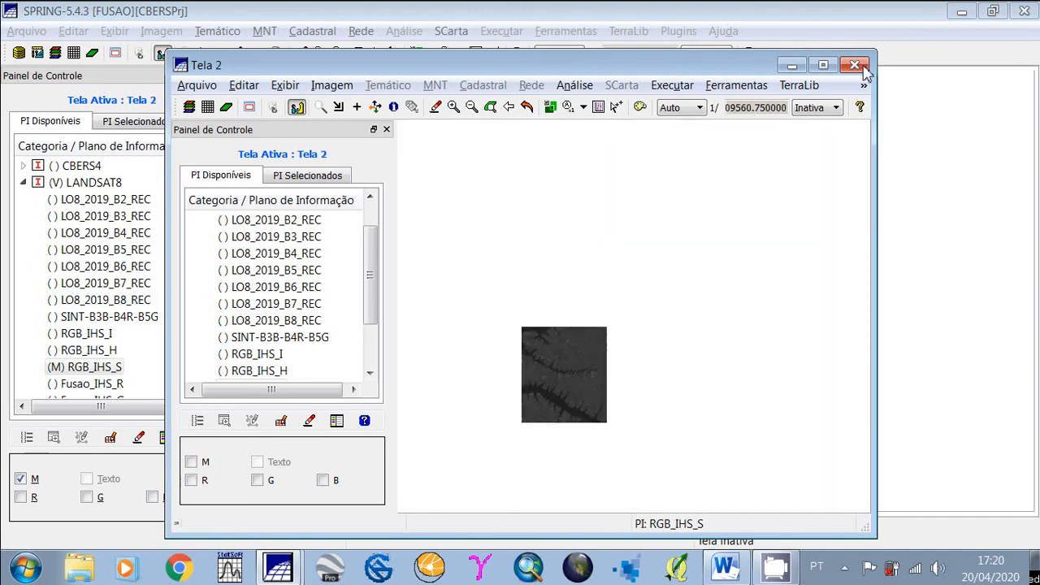
{"action": "left_click", "coordinate": [859, 72]}
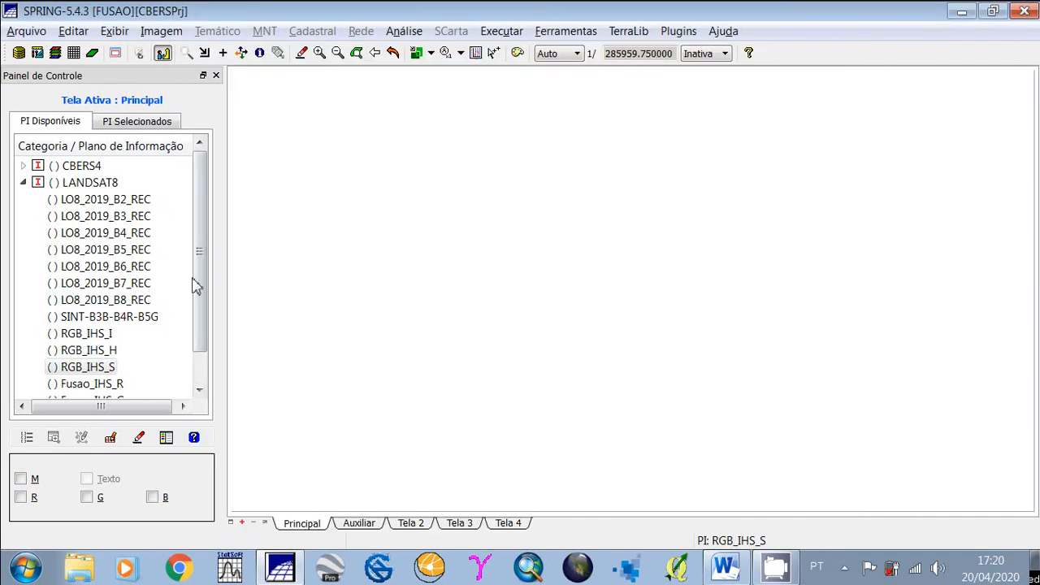
Step: Delete the RGB_IHS_I information plane from the LANDSAT8 category
{"action": "left_click_drag", "start_coordinate": [195, 286], "coordinate": [197, 354]}
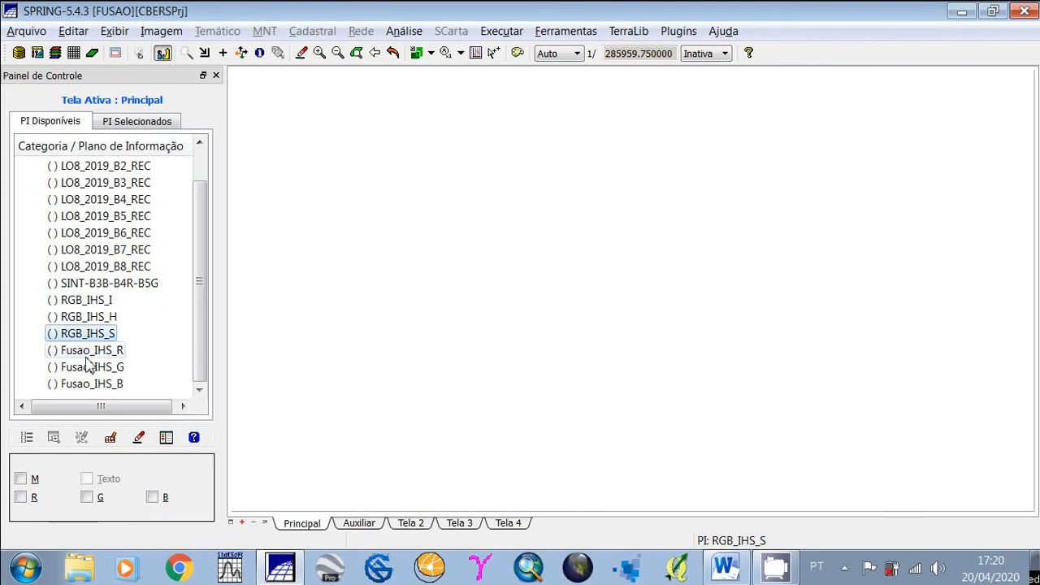
{"action": "left_click", "coordinate": [84, 300]}
{"action": "right_click", "coordinate": [84, 305]}
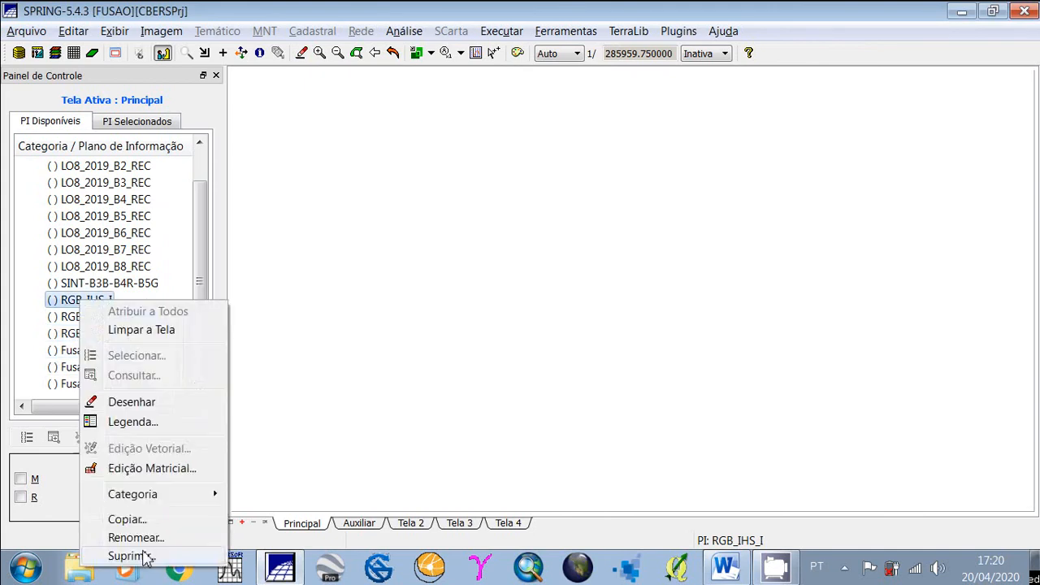
{"action": "left_click", "coordinate": [126, 556]}
{"action": "key", "text": "Return"}
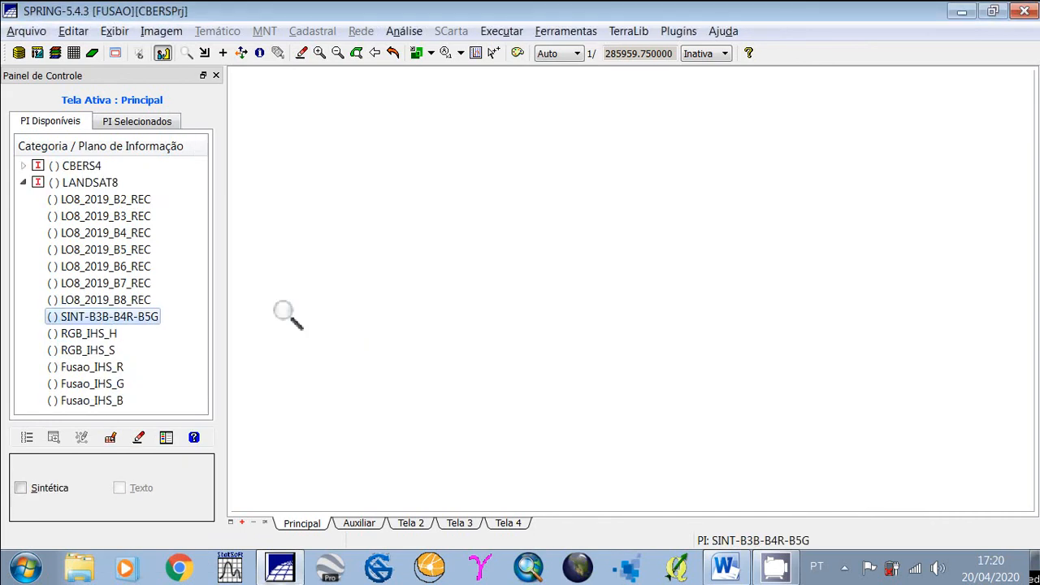
Step: Delete the whole RGB_IHS_H information plane and confirm the removal
{"action": "left_click", "coordinate": [89, 334]}
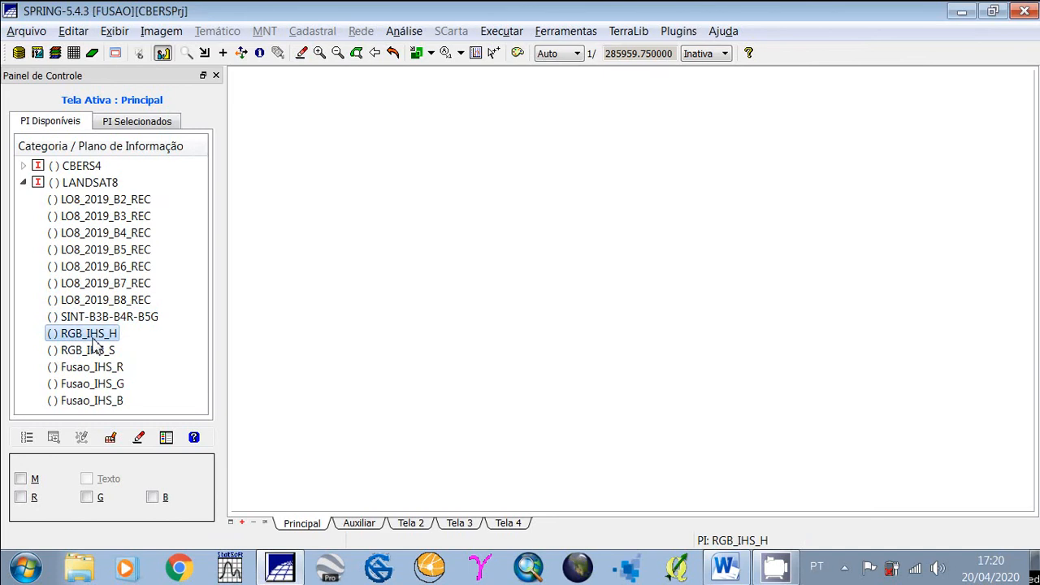
{"action": "key", "text": "Delete"}
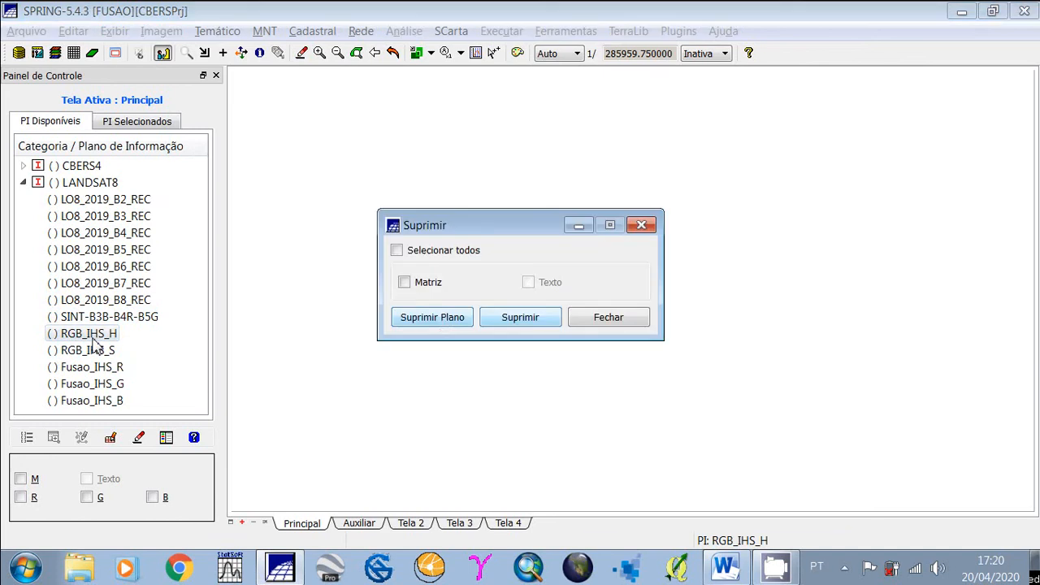
{"action": "left_click", "coordinate": [444, 318]}
{"action": "left_click", "coordinate": [569, 297]}
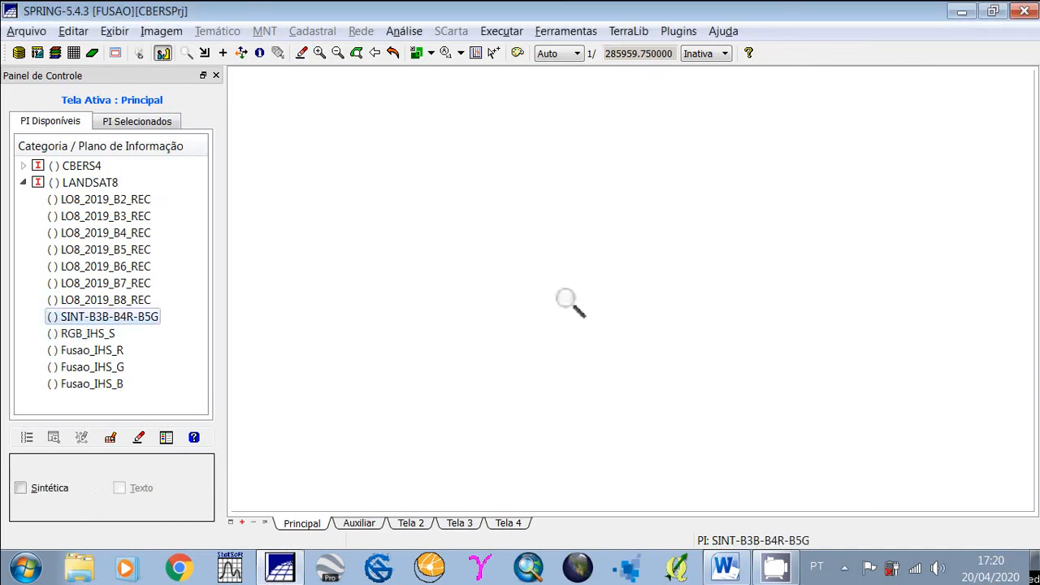
Step: Delete the whole RGB_IHS_S information plane and confirm the removal
{"action": "left_click", "coordinate": [89, 334]}
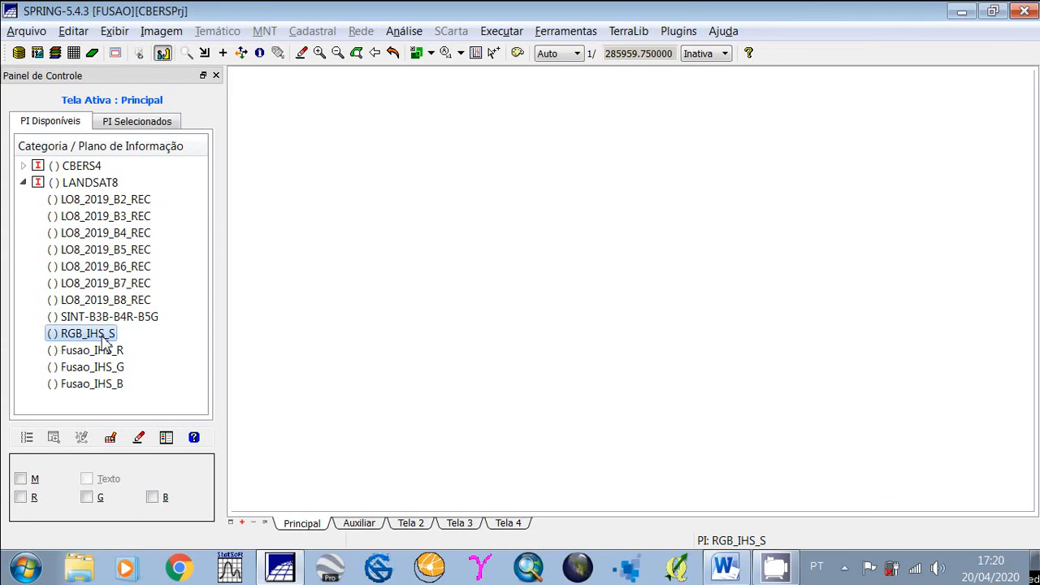
{"action": "right_click", "coordinate": [104, 339]}
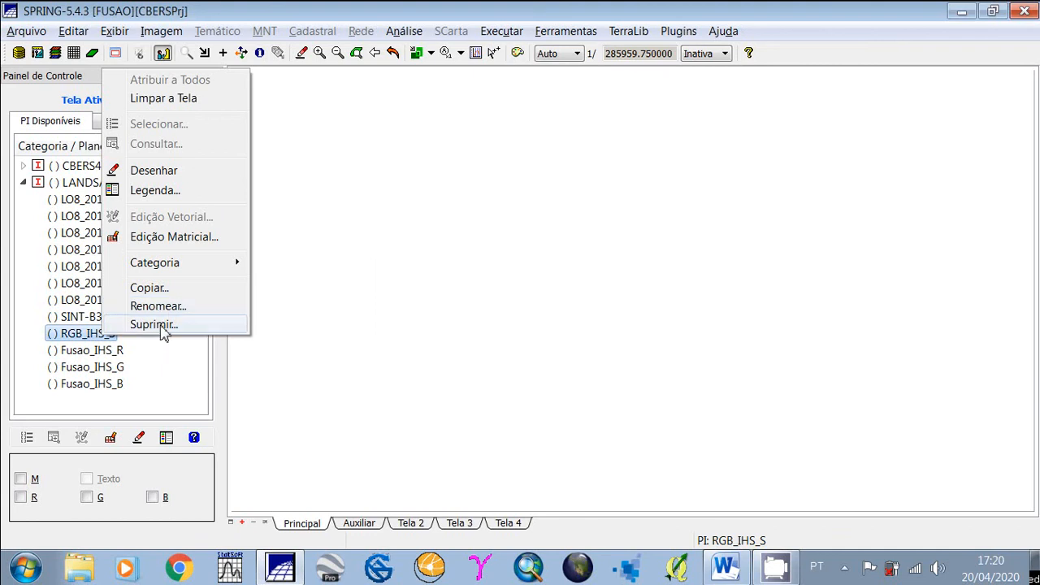
{"action": "left_click", "coordinate": [163, 325]}
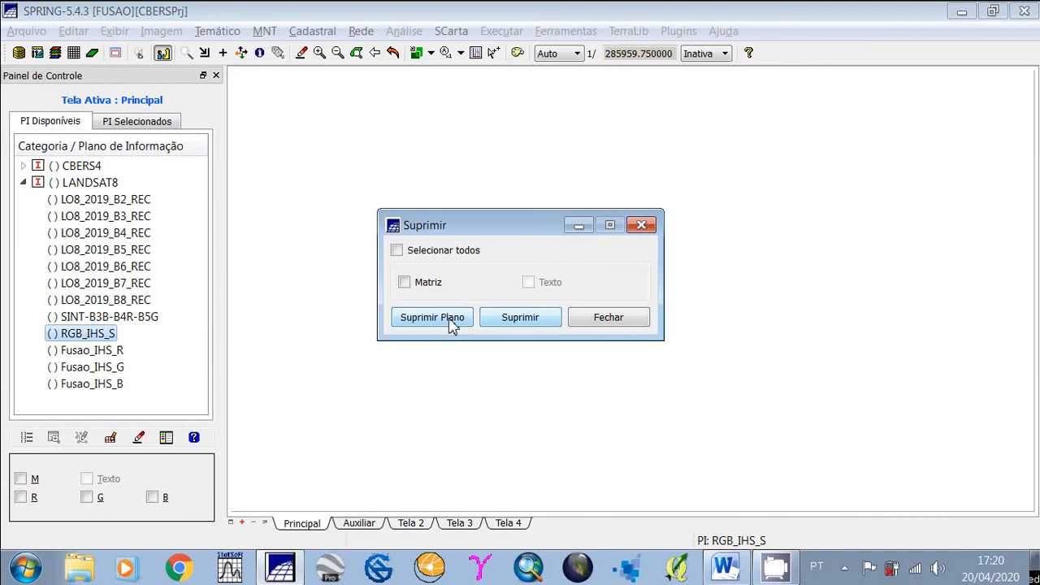
{"action": "left_click", "coordinate": [451, 317]}
{"action": "left_click", "coordinate": [584, 294]}
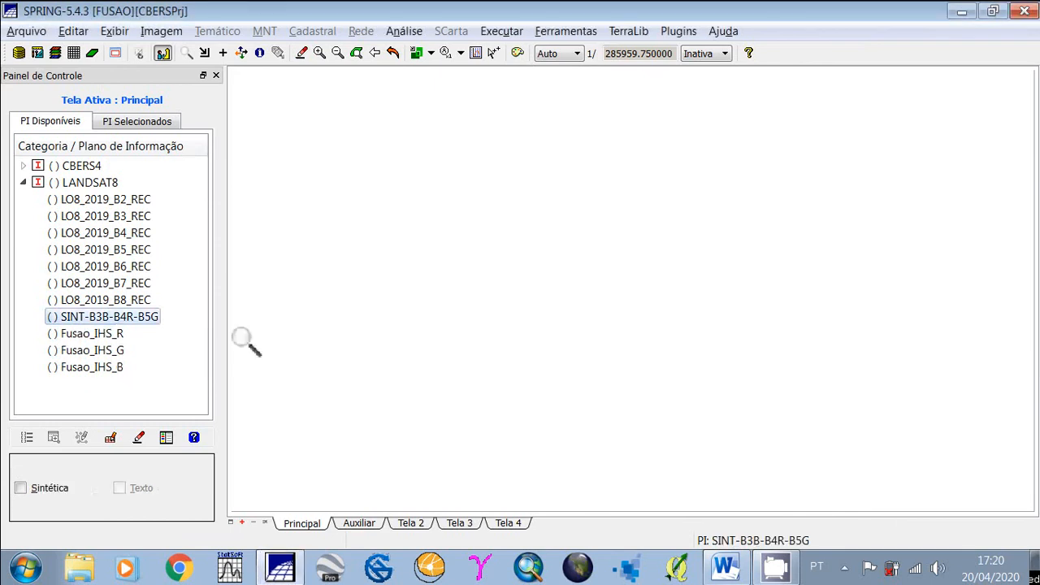
Step: Display the fused composite with Fusao_IHS_R in red, Fusao_IHS_G in green and Fusao_IHS_B in blue
{"action": "left_click", "coordinate": [88, 336]}
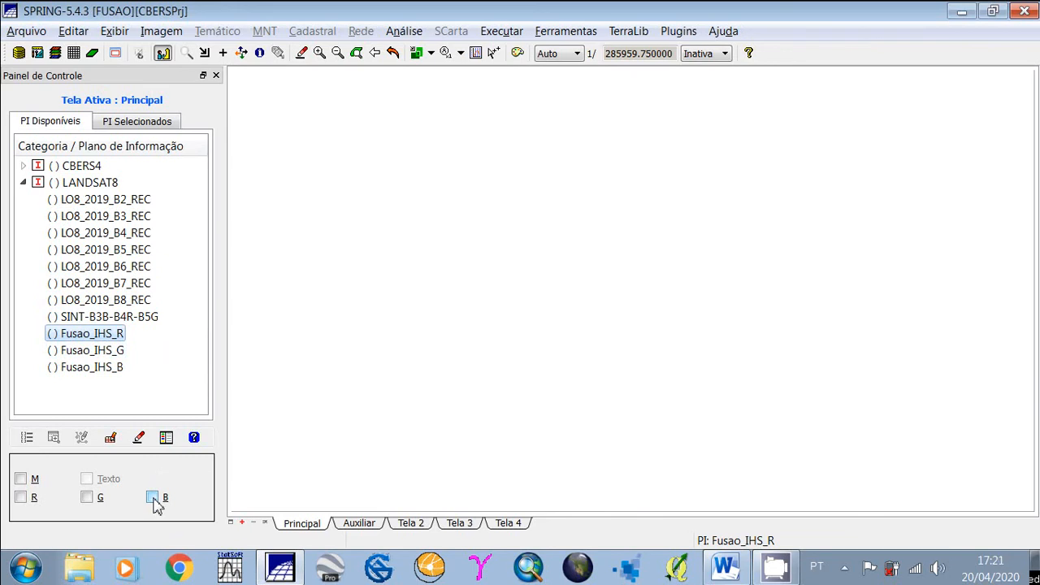
{"action": "left_click", "coordinate": [85, 357]}
{"action": "left_click", "coordinate": [85, 366]}
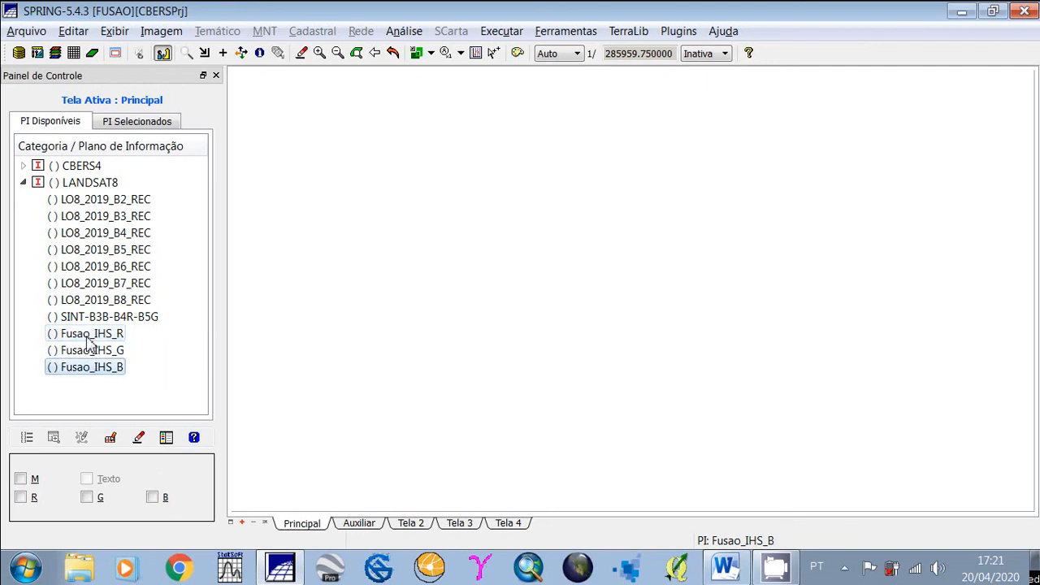
{"action": "left_click", "coordinate": [87, 335]}
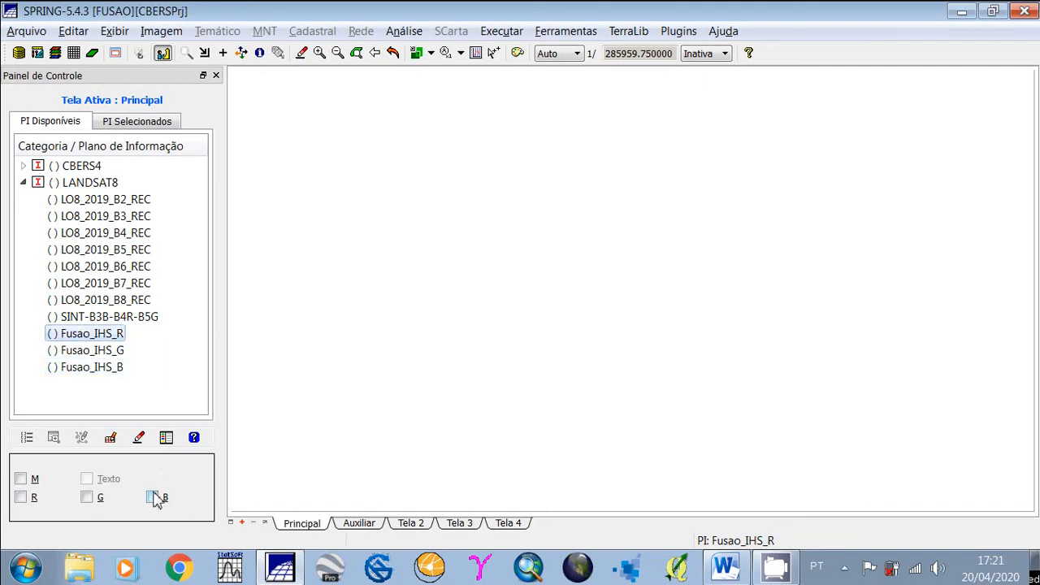
{"action": "left_click", "coordinate": [31, 497]}
{"action": "left_click", "coordinate": [91, 350]}
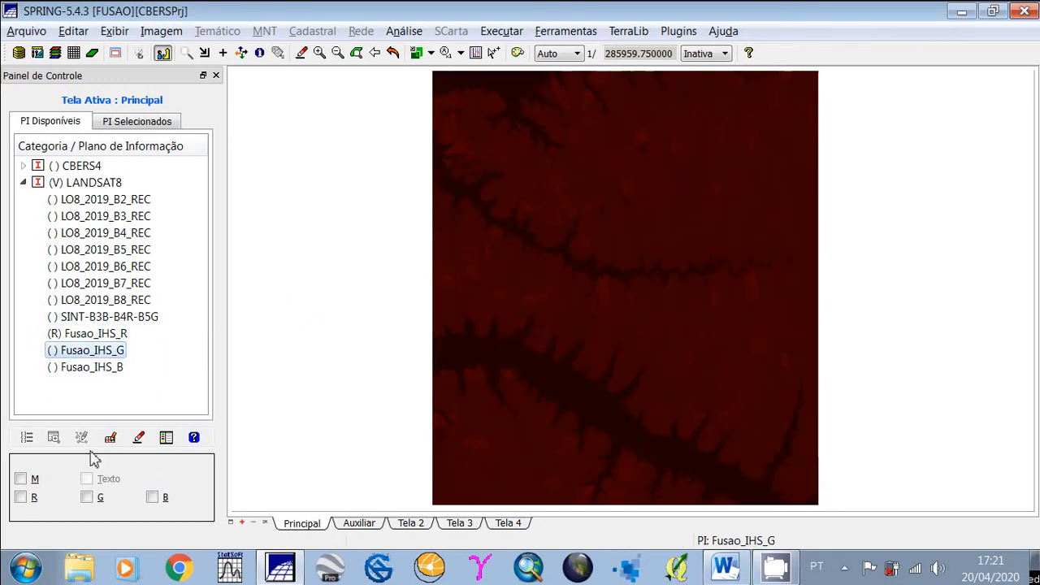
{"action": "left_click", "coordinate": [87, 497]}
{"action": "left_click", "coordinate": [92, 368]}
{"action": "left_click", "coordinate": [155, 497]}
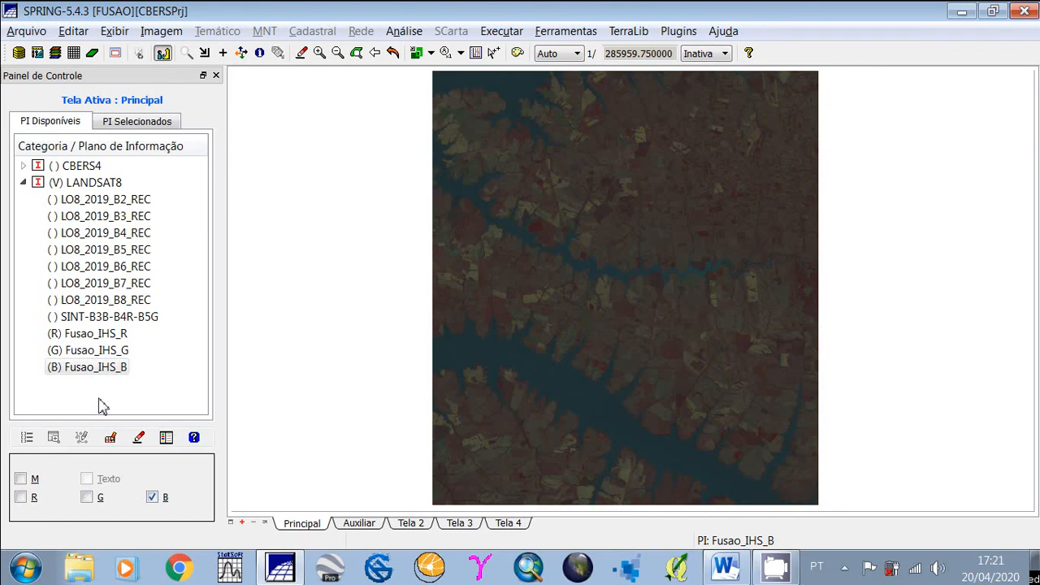
Step: Reassign the composite channels to Fusao_IHS_R in blue, Fusao_IHS_B in green and Fusao_IHS_G in red
{"action": "left_click", "coordinate": [65, 340]}
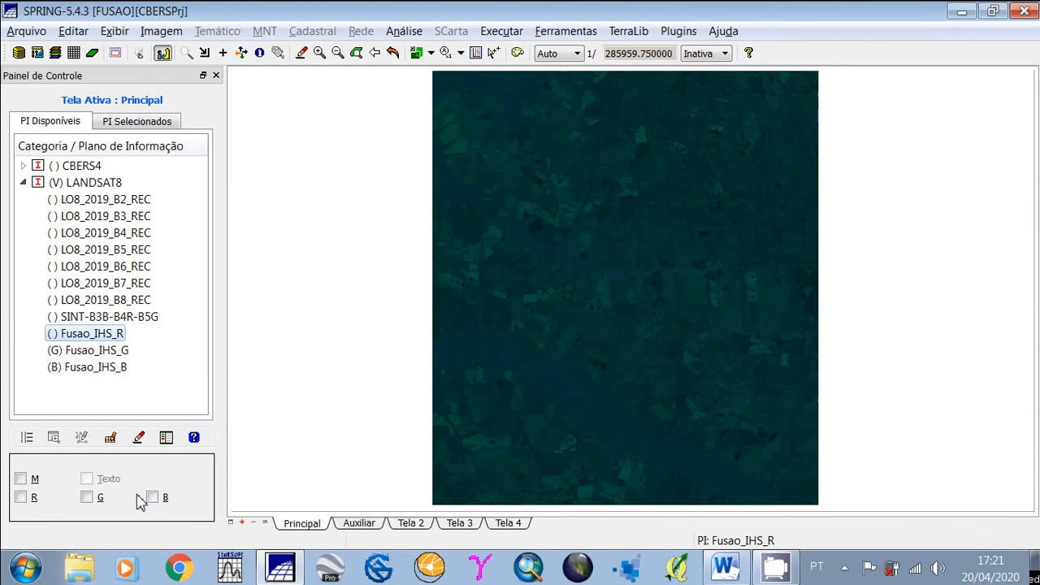
{"action": "left_click", "coordinate": [74, 369]}
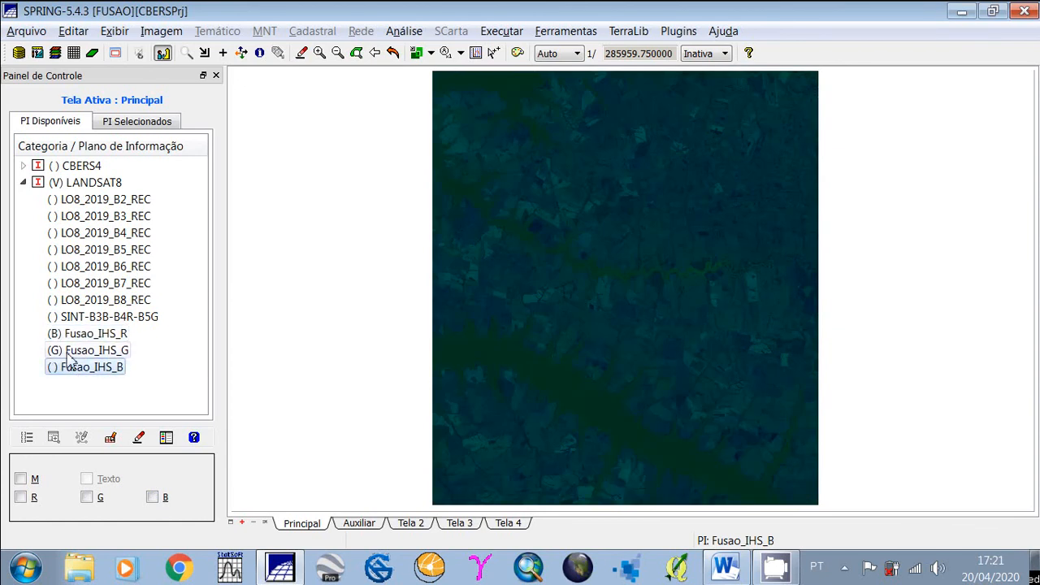
{"action": "left_click", "coordinate": [87, 497]}
{"action": "left_click", "coordinate": [70, 351]}
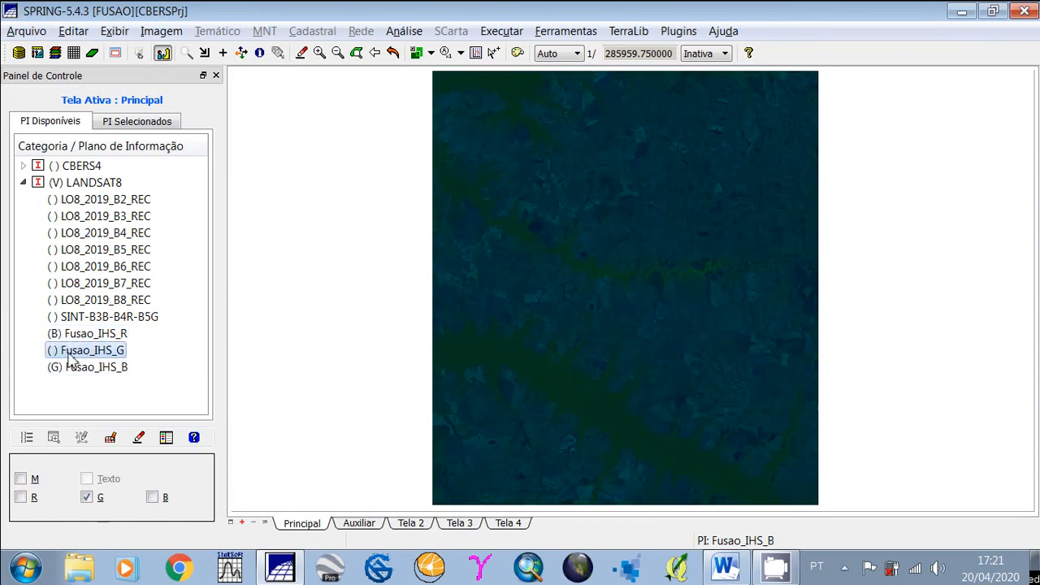
{"action": "left_click", "coordinate": [32, 498]}
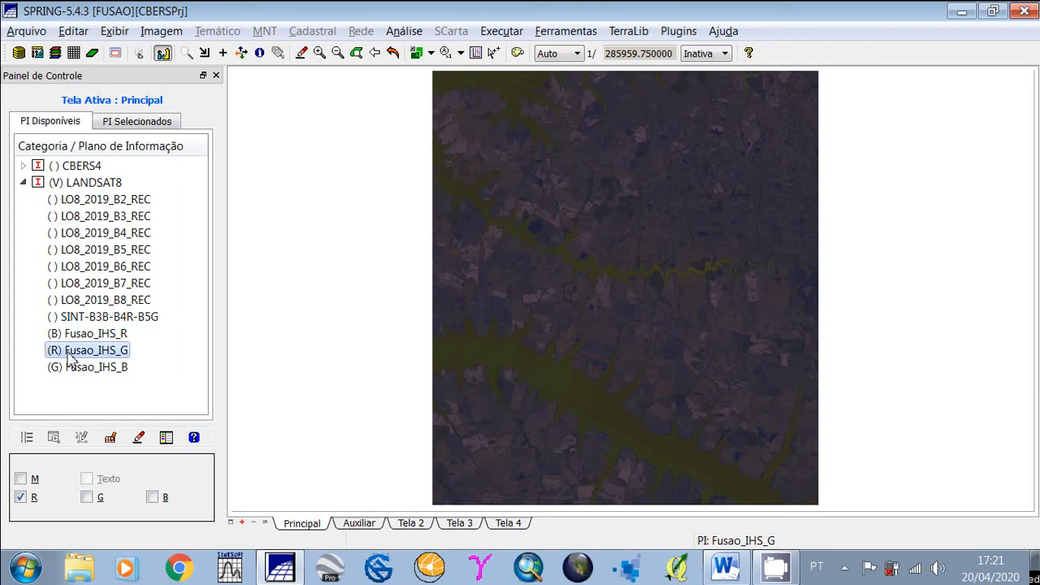
Step: Try the composite with Fusao_IHS_G in green and Fusao_IHS_B in red, keeping Fusao_IHS_R in blue
{"action": "left_click", "coordinate": [86, 498]}
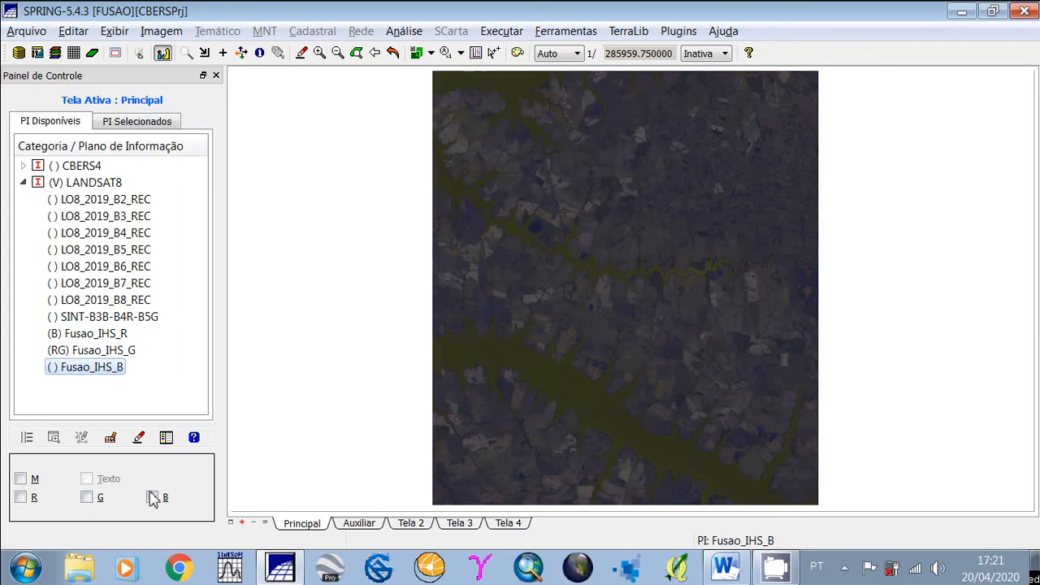
{"action": "left_click", "coordinate": [22, 497]}
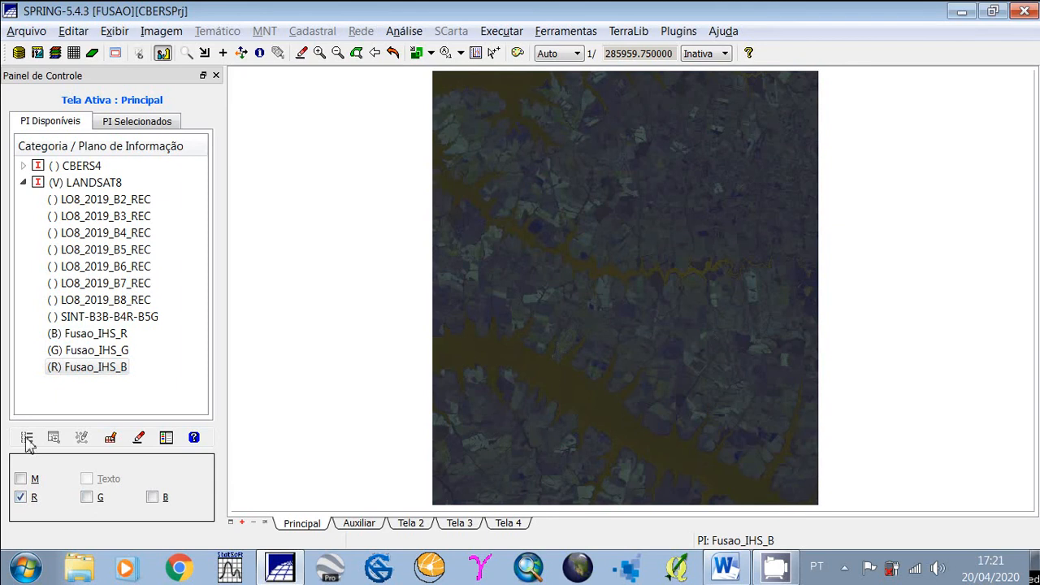
Step: Switch Fusao_IHS_G back to the red channel and Fusao_IHS_B back to green
{"action": "left_click", "coordinate": [65, 357]}
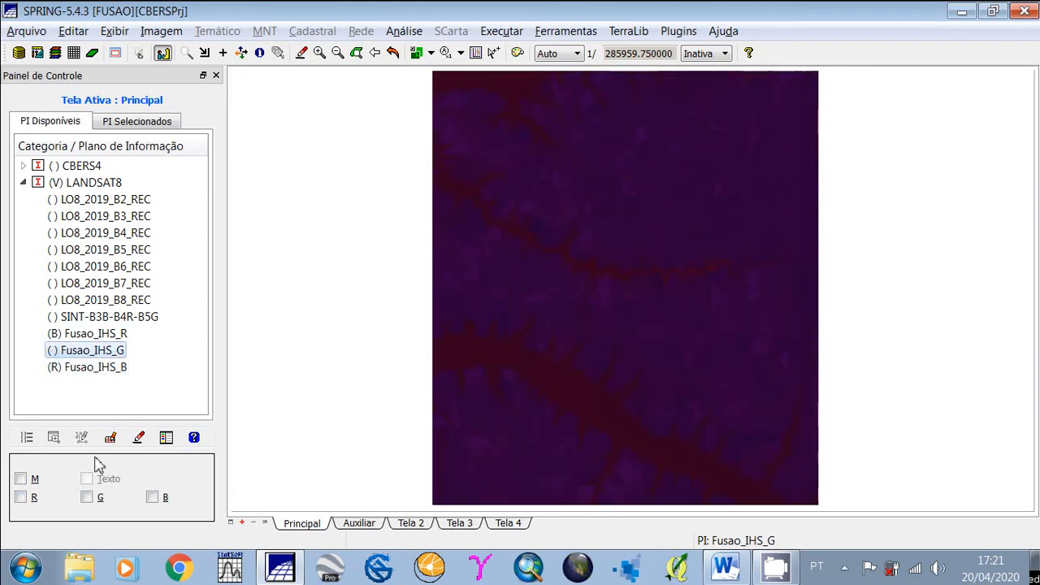
{"action": "left_click", "coordinate": [36, 497]}
{"action": "left_click", "coordinate": [74, 368]}
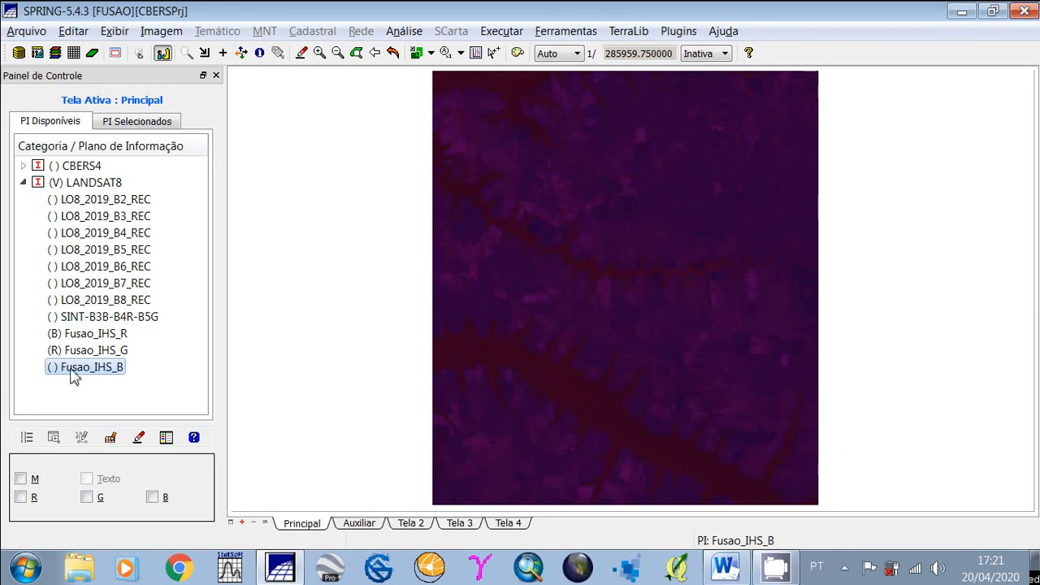
{"action": "left_click", "coordinate": [87, 497]}
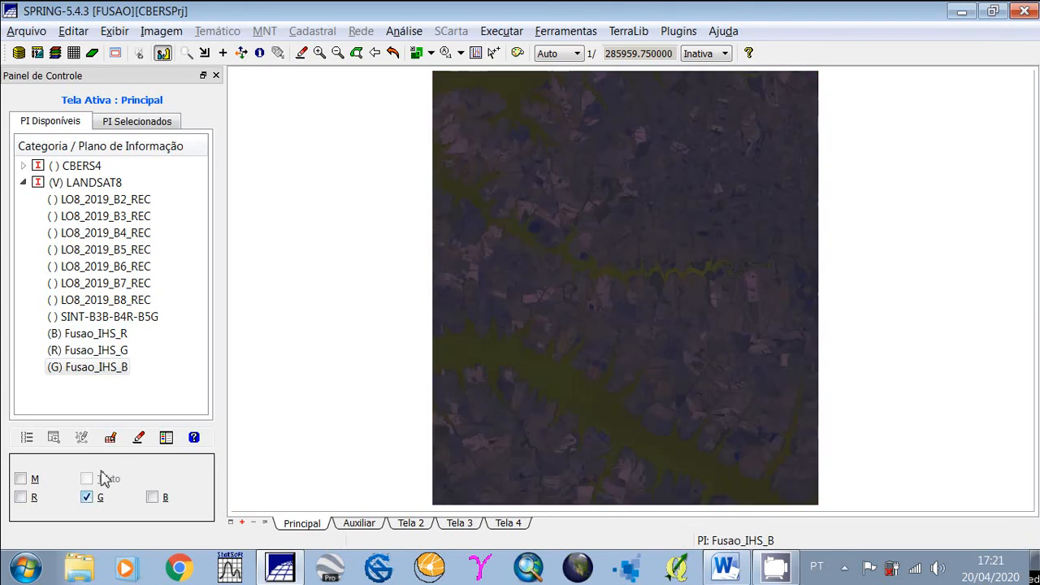
Step: Try a linear contrast stretch on the composite's red channel with a minimum of 27 and a maximum of 82
{"action": "left_click", "coordinate": [161, 31]}
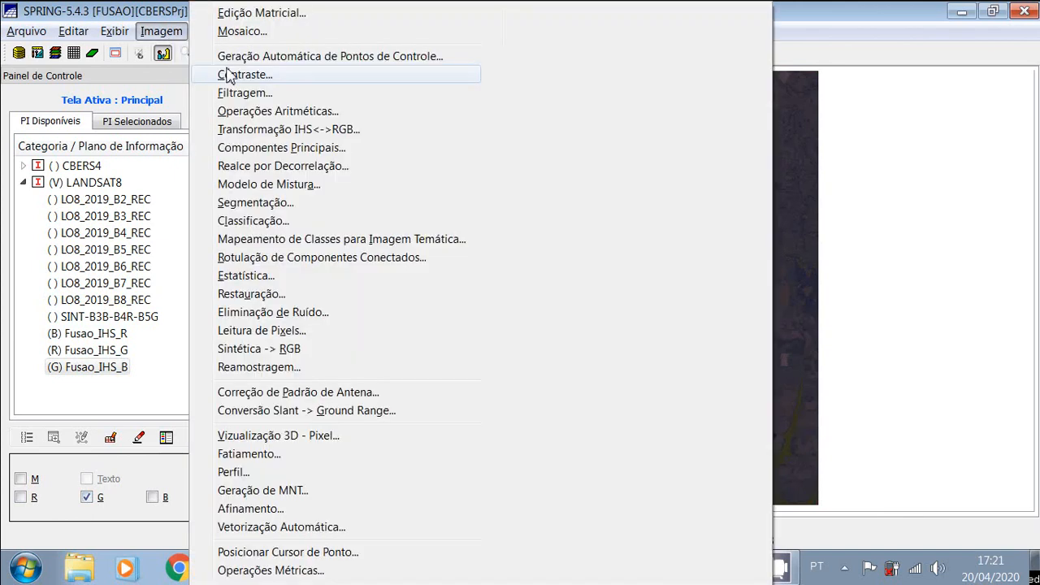
{"action": "left_click", "coordinate": [228, 75]}
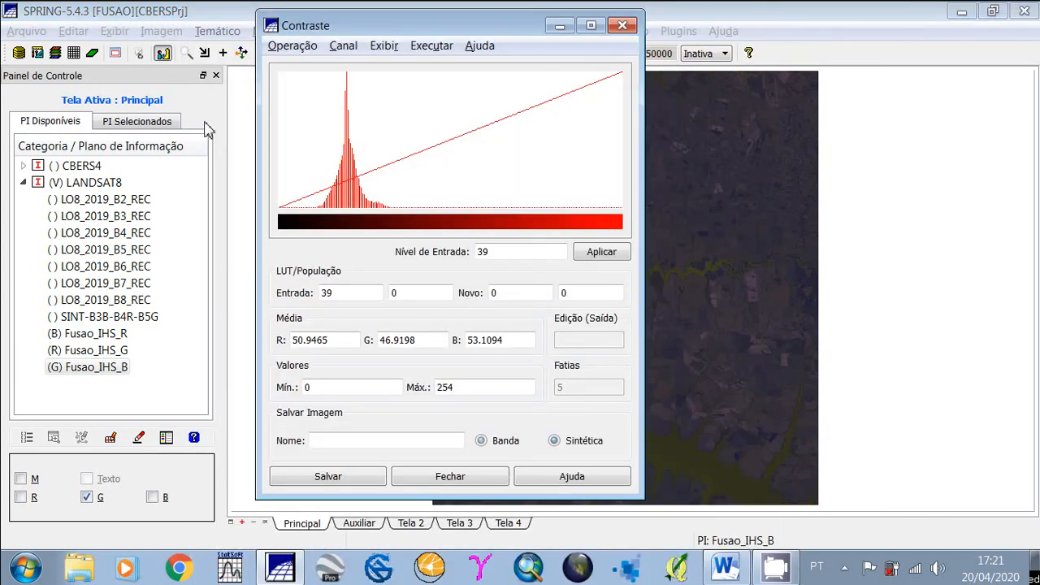
{"action": "left_click", "coordinate": [87, 368]}
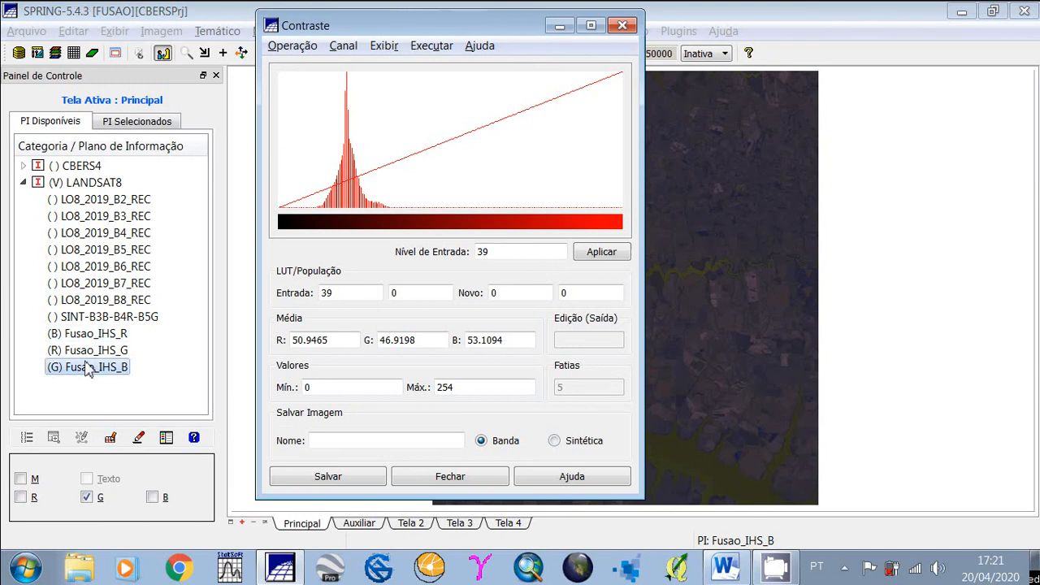
{"action": "left_click", "coordinate": [91, 334]}
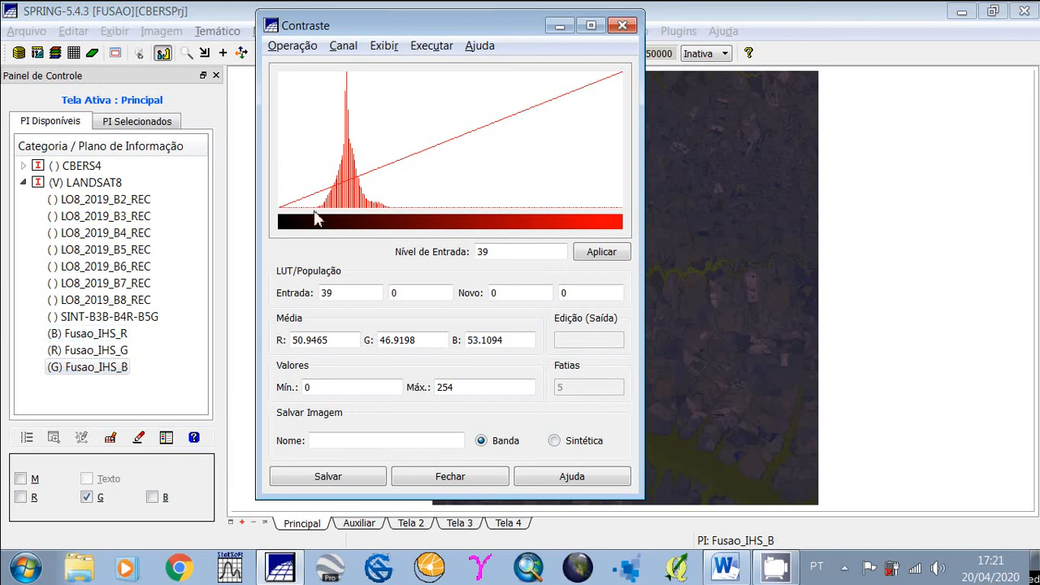
{"action": "left_click", "coordinate": [315, 217]}
{"action": "right_click", "coordinate": [390, 204]}
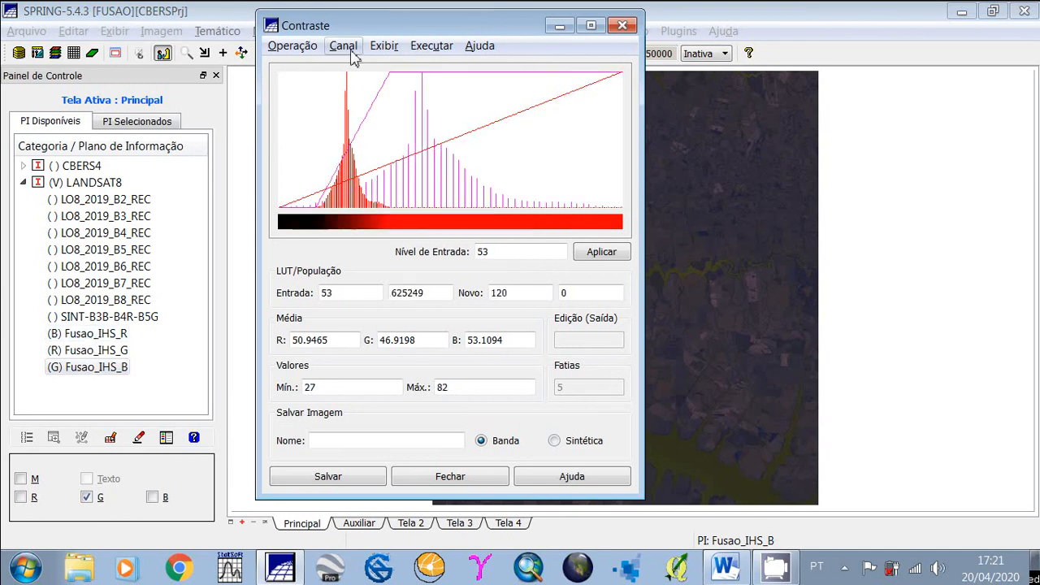
Step: Stretch the contrast of the green channel with a minimum of 30 and a maximum of 65
{"action": "left_click", "coordinate": [350, 51]}
{"action": "left_click", "coordinate": [364, 85]}
{"action": "left_click", "coordinate": [319, 213]}
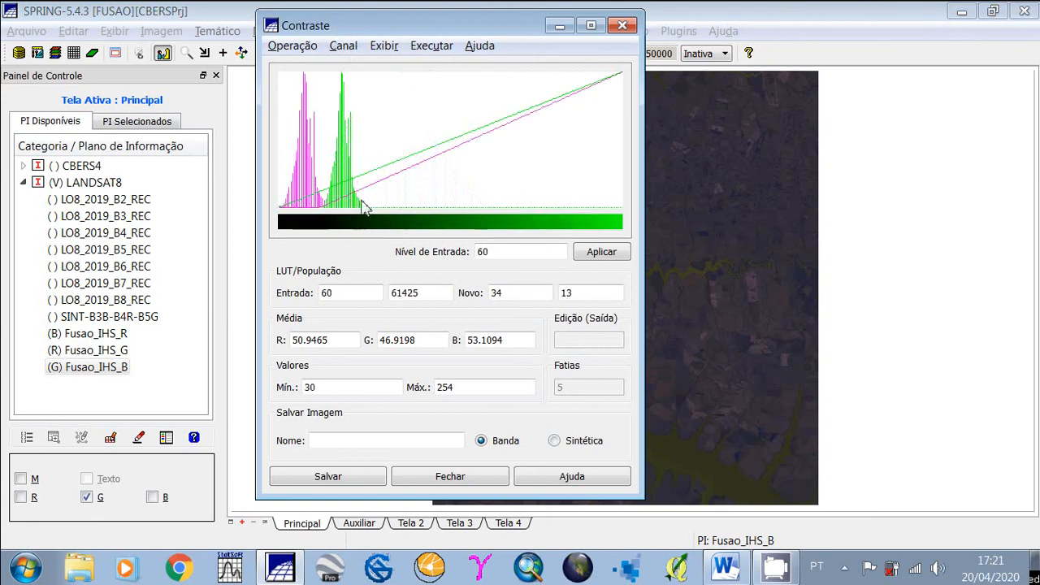
{"action": "right_click", "coordinate": [365, 209]}
Step: Stretch the blue channel's contrast between 24 and 84, and apply the contrast to the composite
{"action": "left_click", "coordinate": [343, 49]}
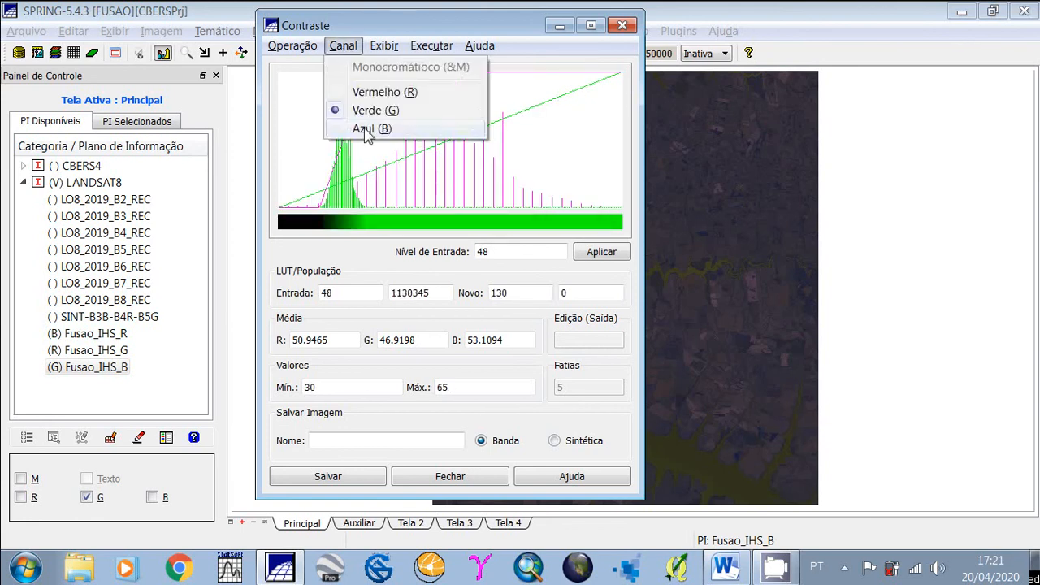
{"action": "left_click", "coordinate": [336, 130]}
{"action": "right_click", "coordinate": [396, 213]}
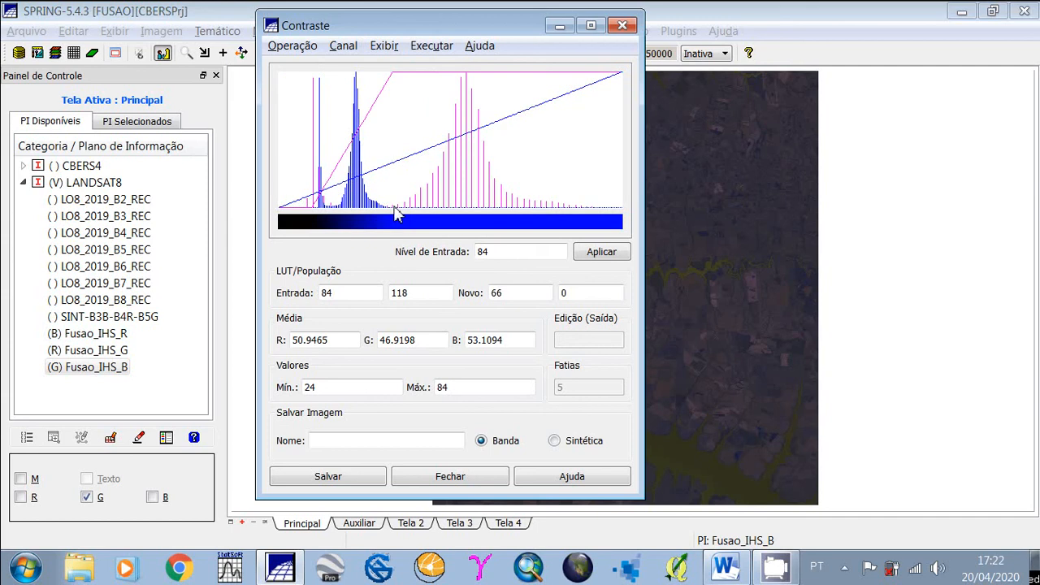
{"action": "left_click", "coordinate": [608, 260]}
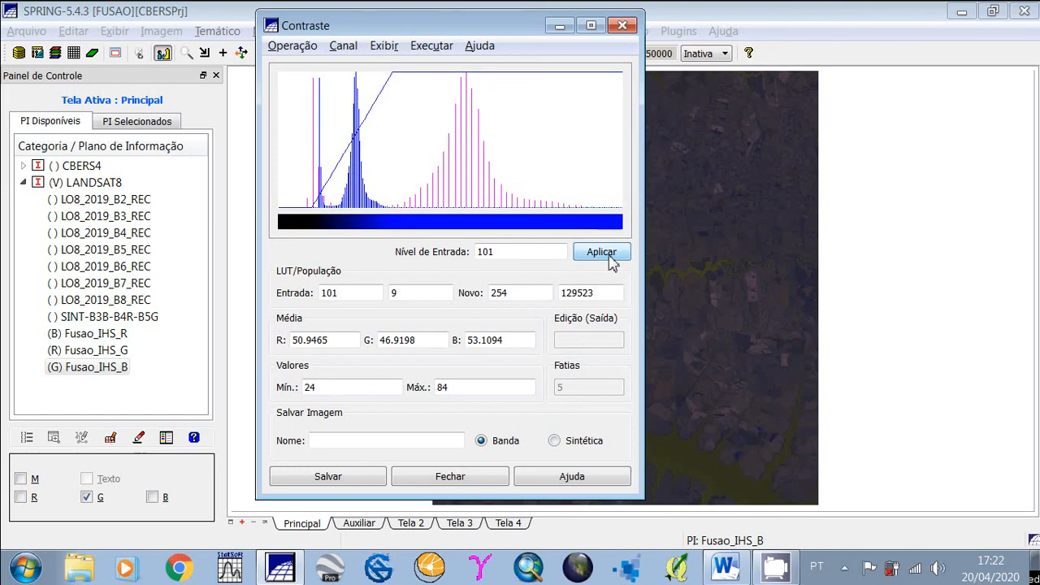
Step: Uncover the image to view the enhanced composite, and close the contrast tool without keeping the applied contrast
{"action": "left_click_drag", "start_coordinate": [484, 31], "coordinate": [582, 35]}
{"action": "left_click", "coordinate": [547, 476]}
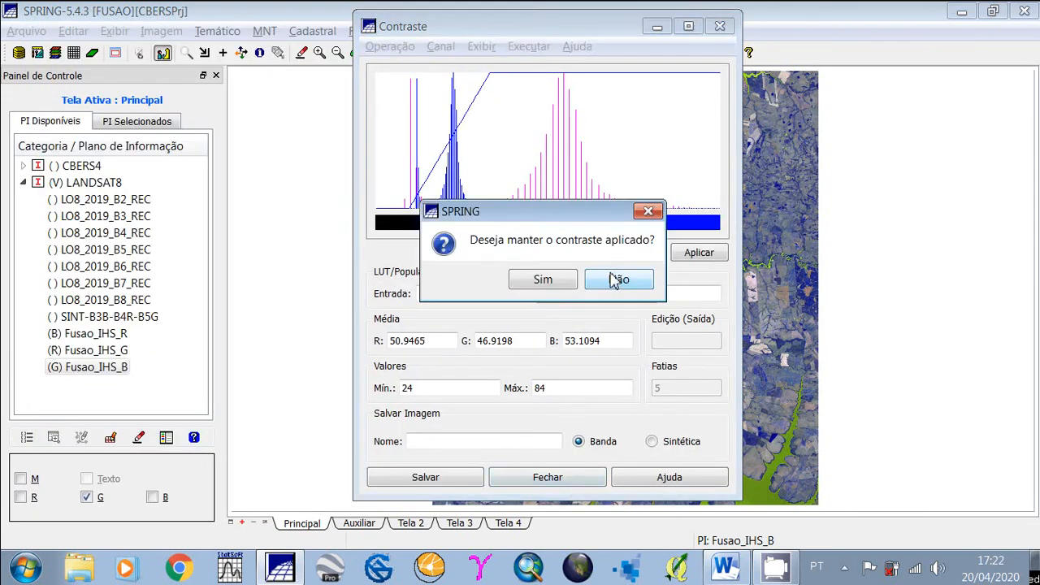
{"action": "left_click", "coordinate": [615, 280]}
Step: Remove Fusao_IHS_R, Fusao_IHS_G and Fusao_IHS_B from the displayed composite
{"action": "double_click", "coordinate": [55, 335]}
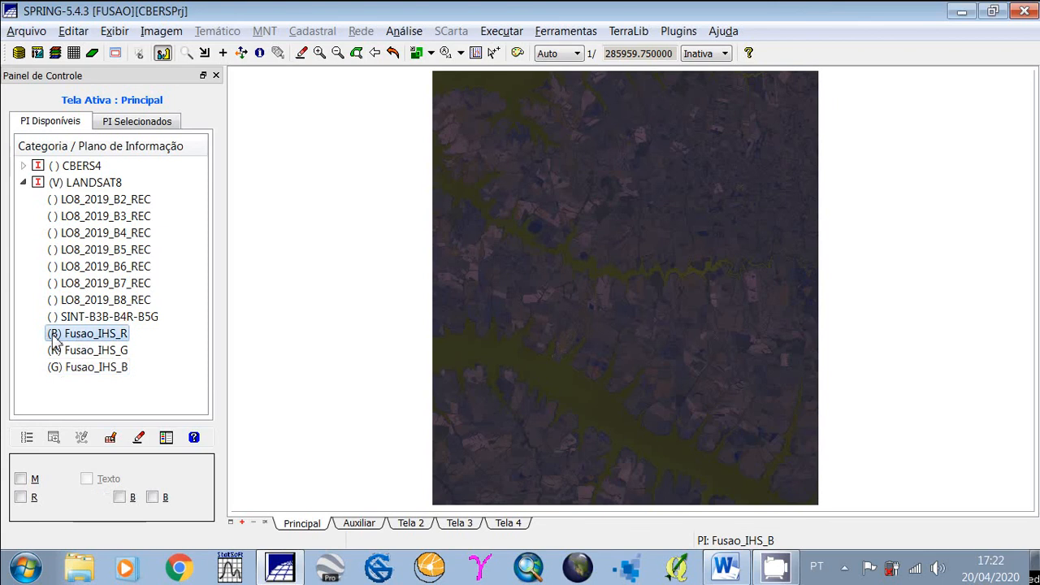
{"action": "double_click", "coordinate": [55, 351]}
{"action": "double_click", "coordinate": [56, 370]}
Step: Display the composite with Fusao_IHS_R in red, Fusao_IHS_G in green and Fusao_IHS_B in blue
{"action": "left_click", "coordinate": [91, 334]}
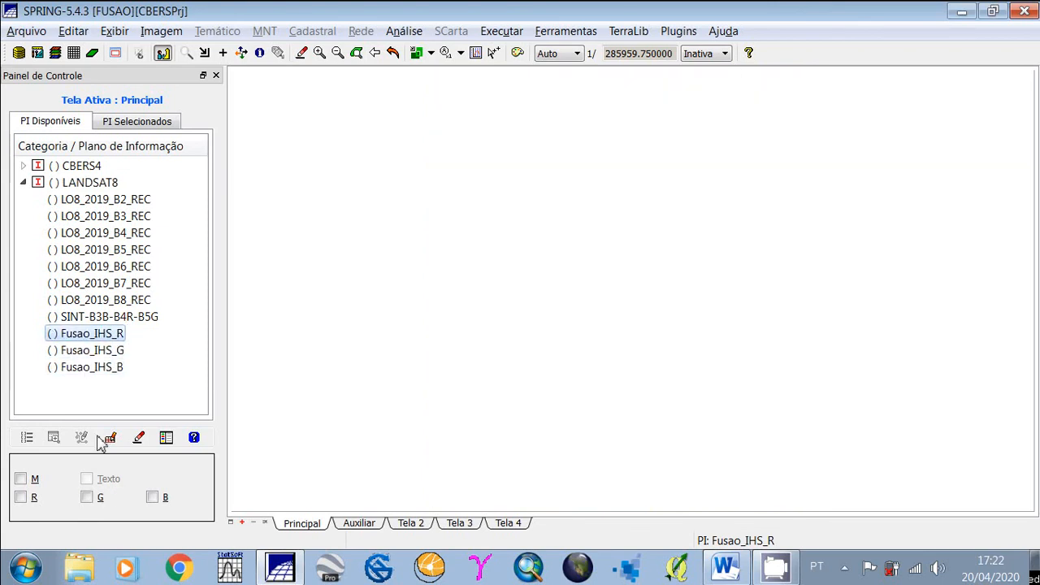
{"action": "left_click", "coordinate": [21, 496]}
{"action": "left_click", "coordinate": [92, 350]}
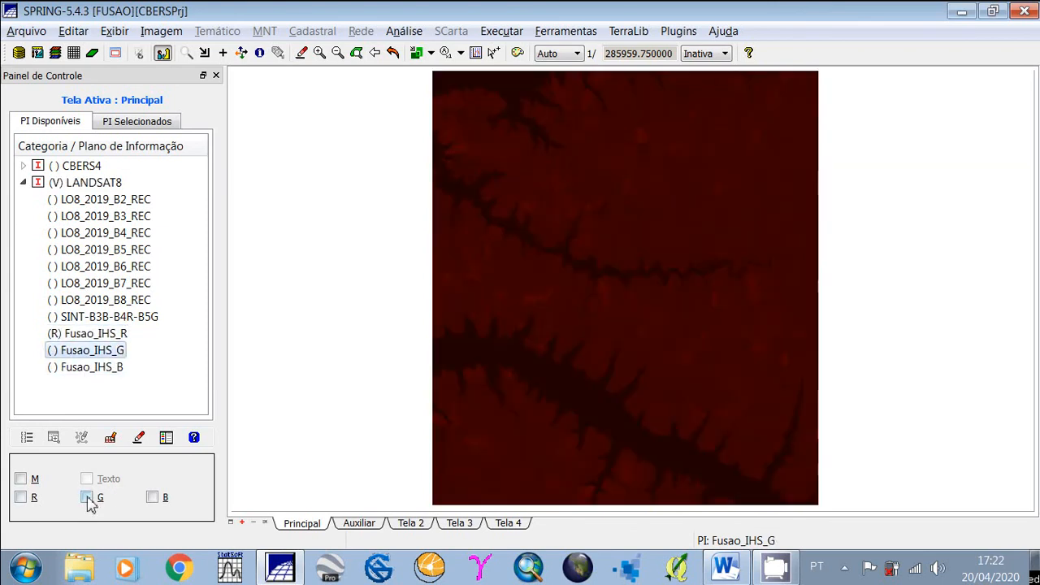
{"action": "left_click", "coordinate": [87, 497]}
{"action": "left_click", "coordinate": [152, 497]}
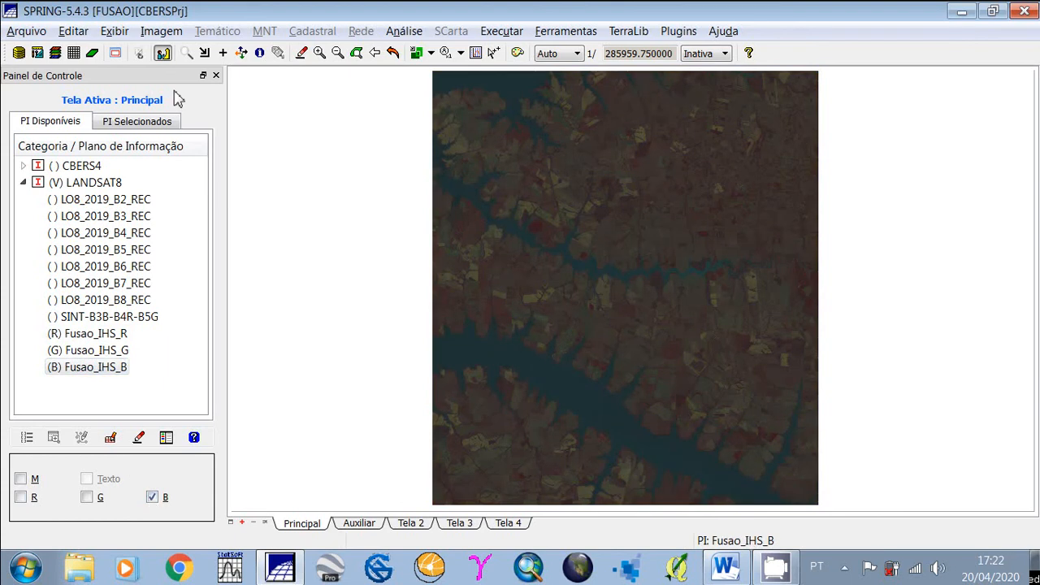
{"action": "left_click", "coordinate": [484, 289]}
Step: Assign Fusao_IHS_R to the green channel and Fusao_IHS_G to red, keeping Fusao_IHS_B in blue
{"action": "left_click", "coordinate": [71, 369]}
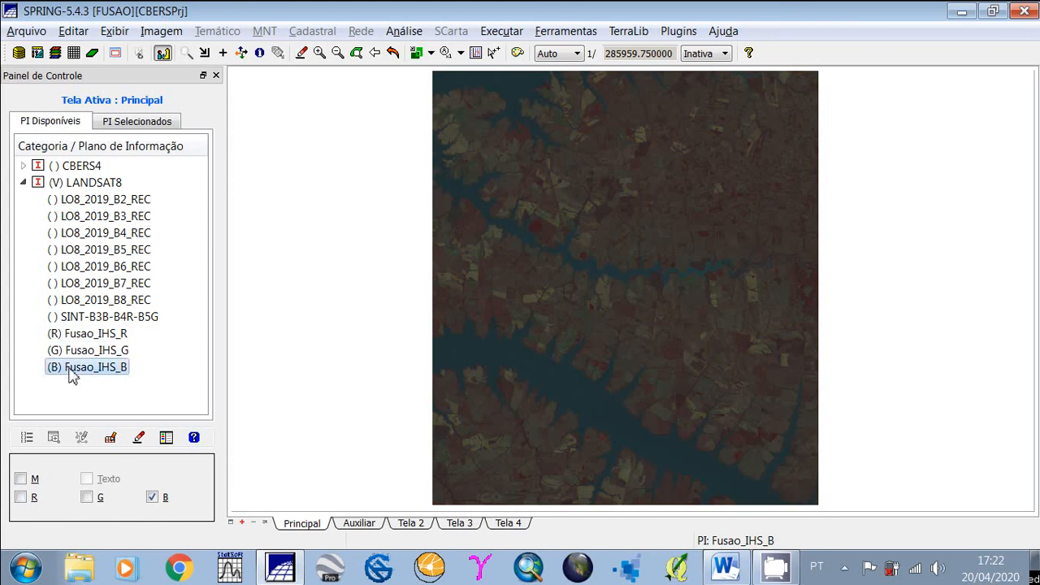
{"action": "left_click", "coordinate": [63, 335]}
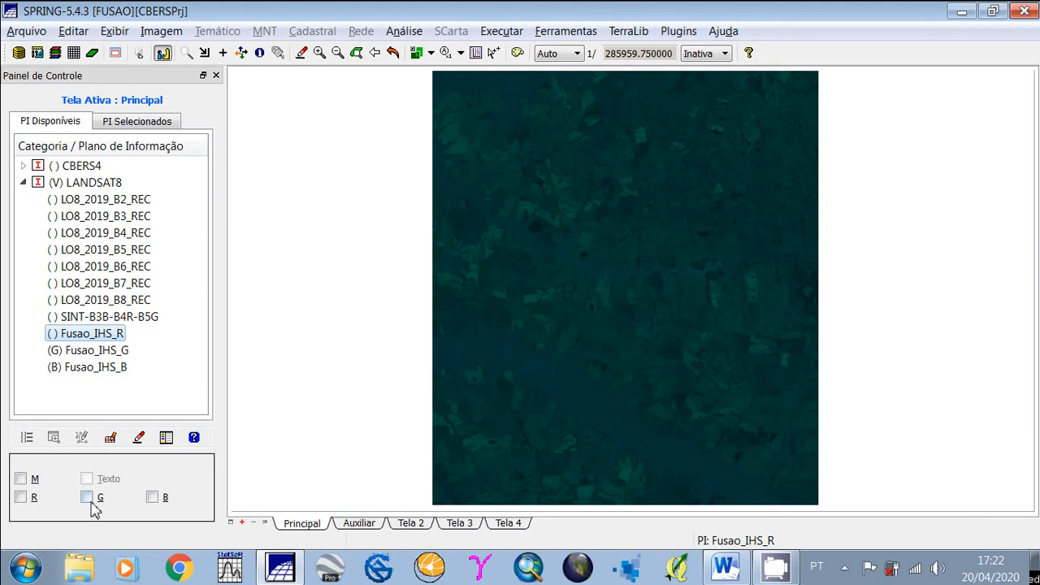
{"action": "left_click", "coordinate": [87, 497]}
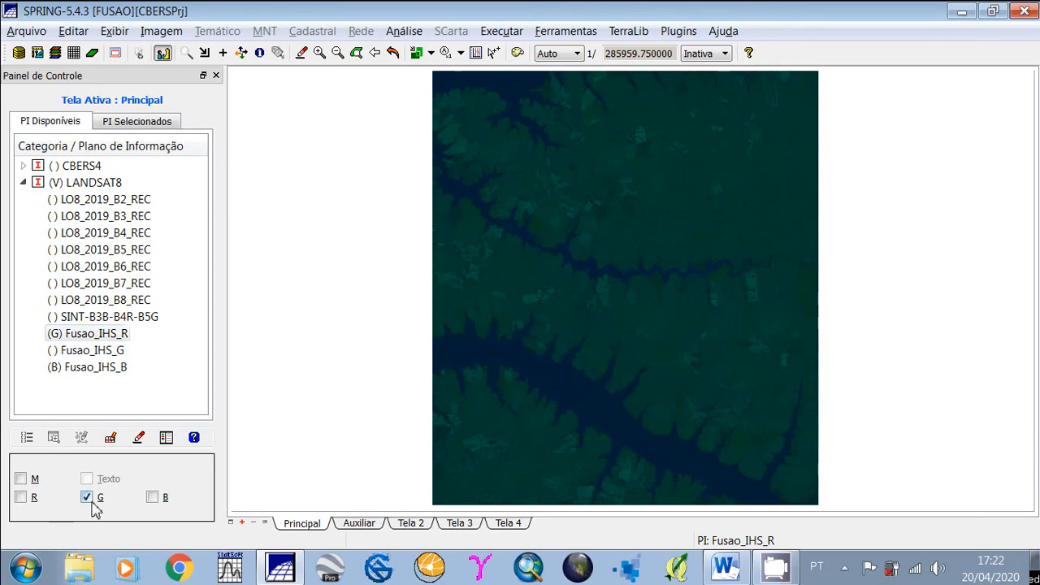
{"action": "left_click", "coordinate": [92, 350]}
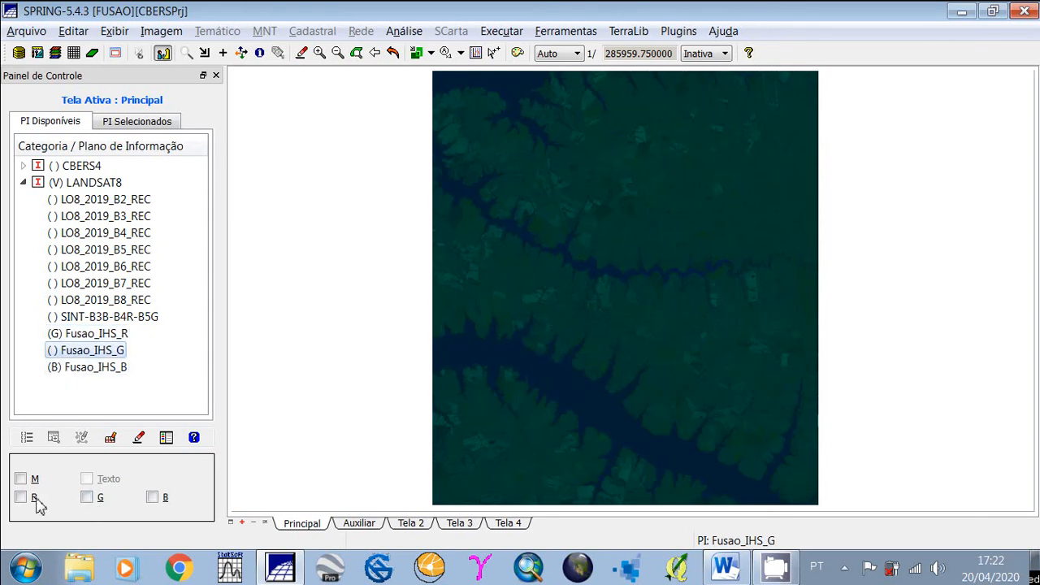
{"action": "left_click", "coordinate": [21, 497]}
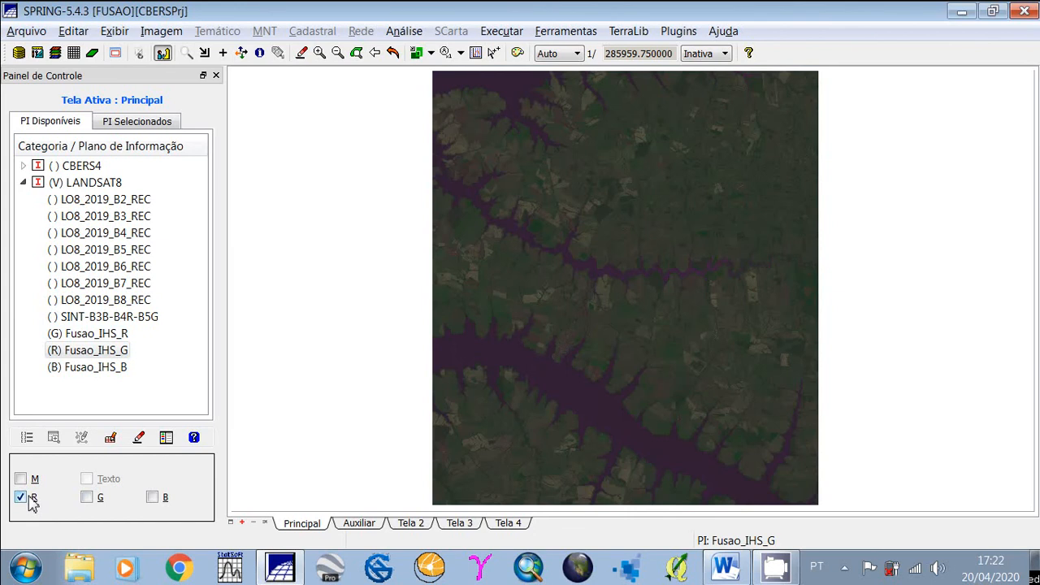
Step: Reassign Fusao_IHS_B to the red channel and Fusao_IHS_G to blue, keeping Fusao_IHS_R in green
{"action": "left_click", "coordinate": [87, 366]}
{"action": "left_click", "coordinate": [21, 497]}
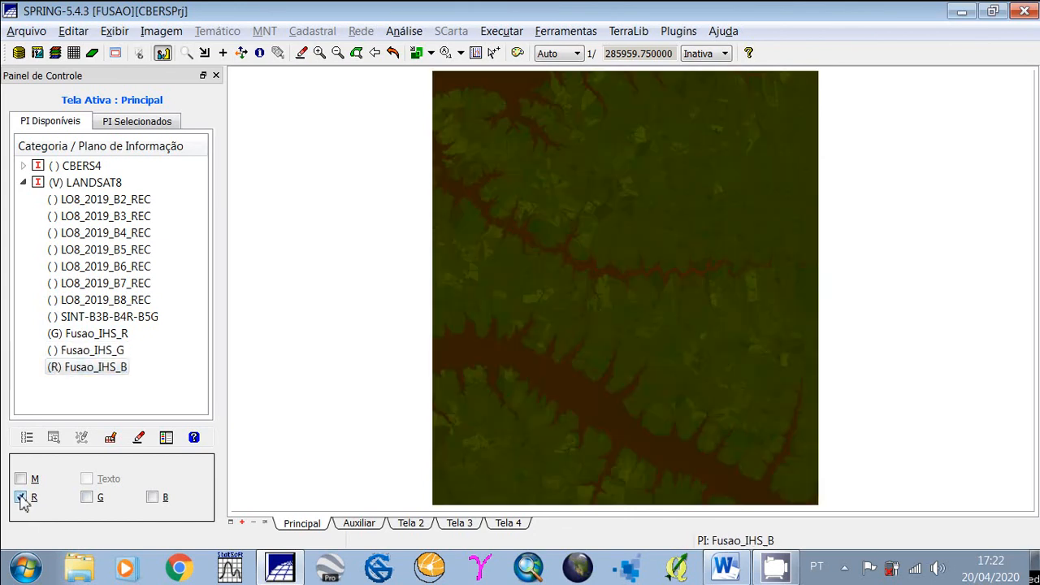
{"action": "left_click", "coordinate": [71, 350]}
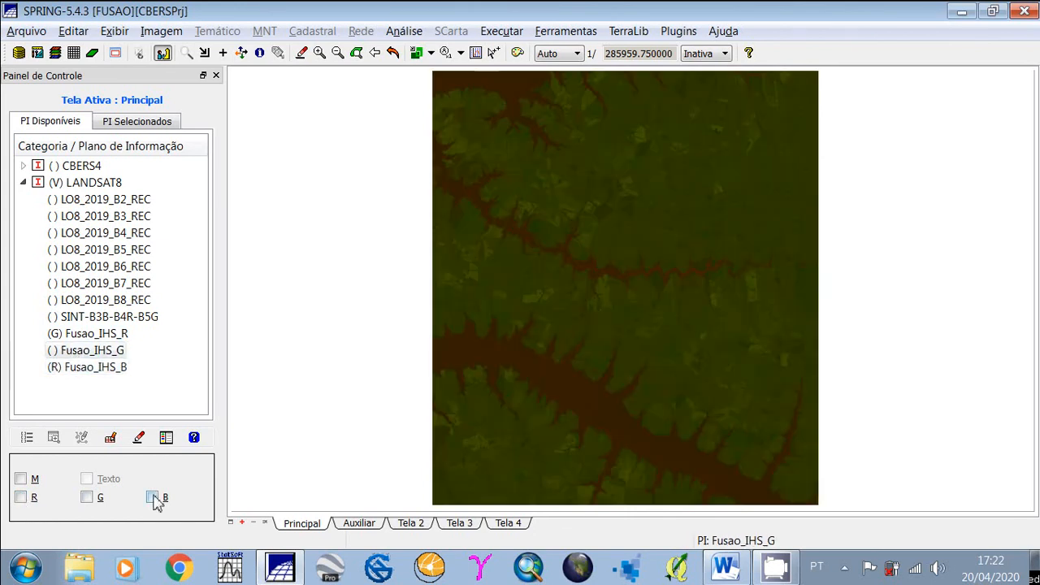
{"action": "left_click", "coordinate": [153, 497]}
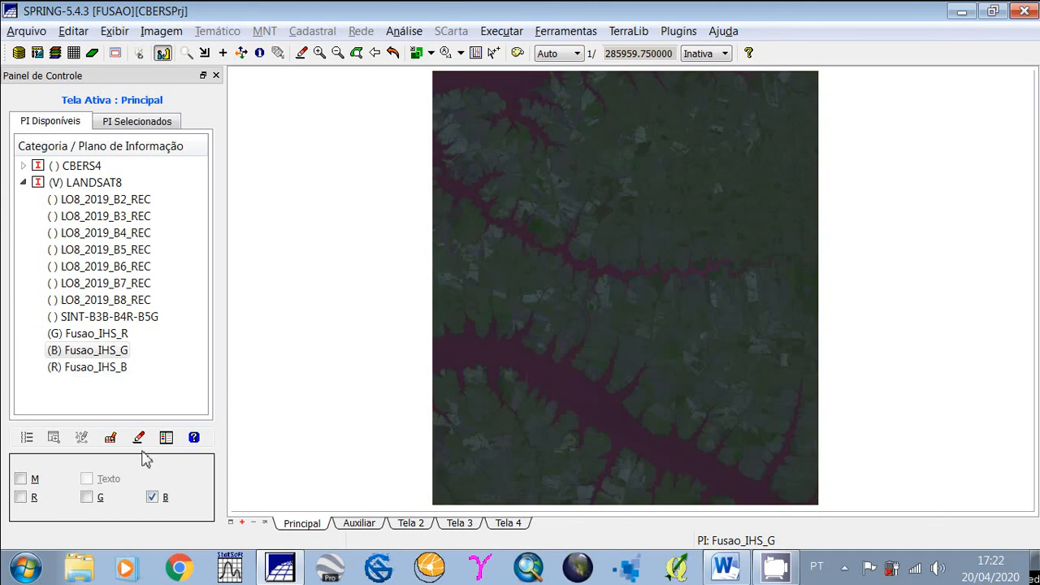
Step: Stretch the new composite's red channel contrast from a minimum of 32 to the upper end of its histogram
{"action": "left_click", "coordinate": [162, 30]}
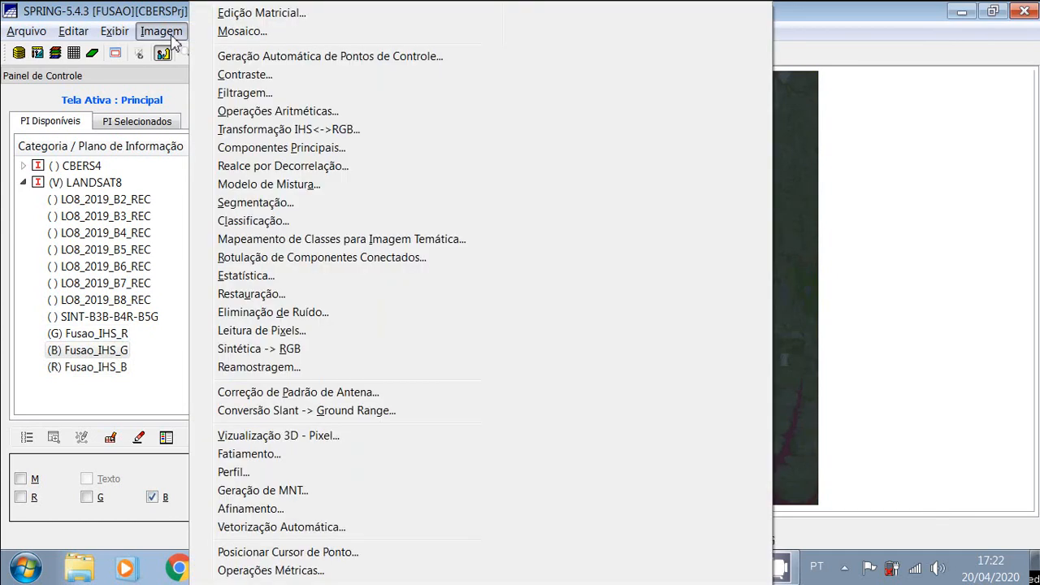
{"action": "left_click", "coordinate": [268, 73]}
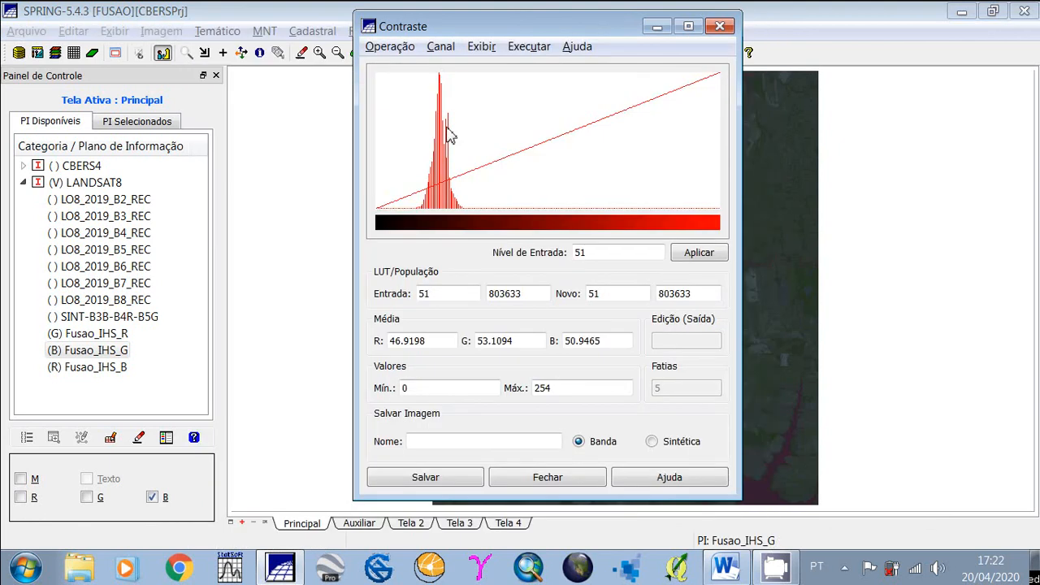
{"action": "left_click", "coordinate": [419, 203]}
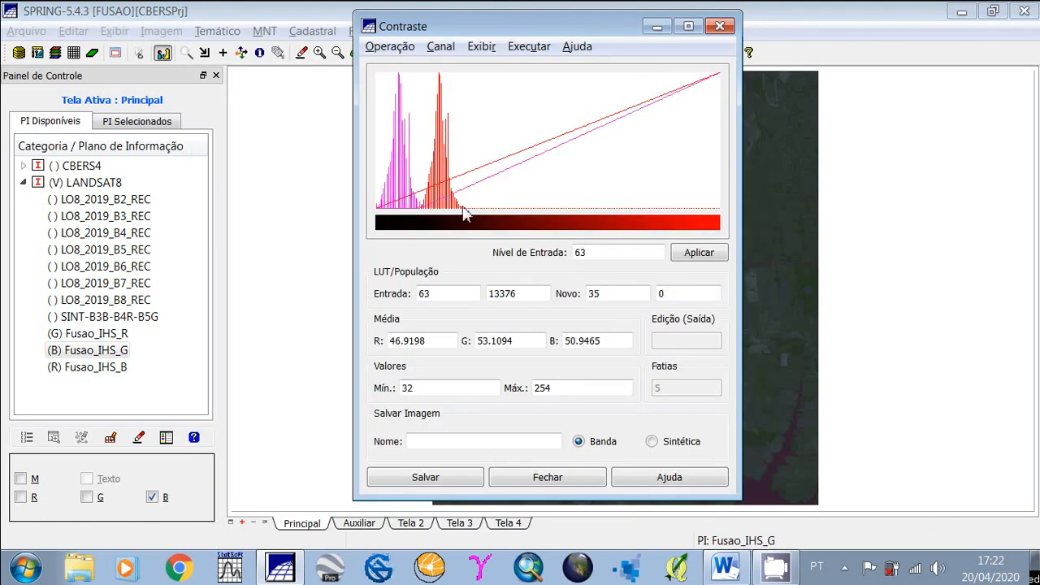
{"action": "right_click", "coordinate": [463, 207]}
Step: Set the green channel's contrast stretch to a minimum of 26 and a maximum of 79
{"action": "left_click", "coordinate": [446, 50]}
{"action": "left_click", "coordinate": [451, 82]}
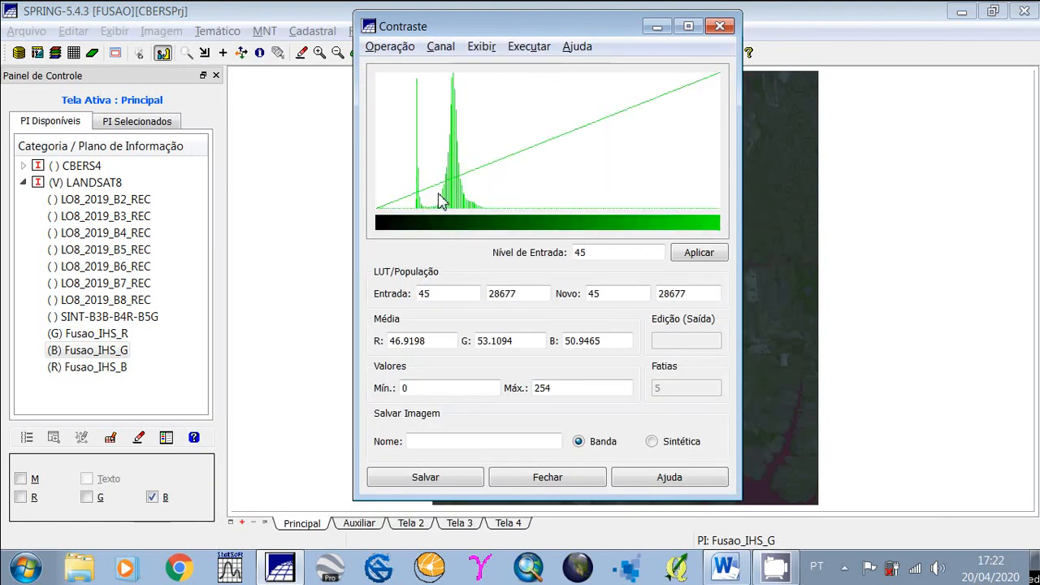
{"action": "left_click", "coordinate": [410, 203]}
{"action": "right_click", "coordinate": [484, 214]}
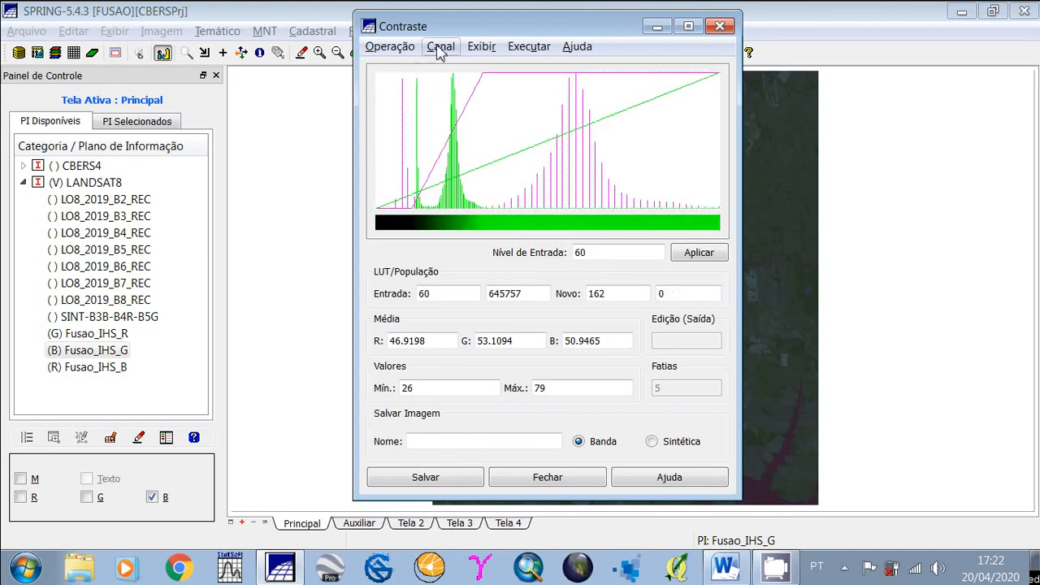
Step: Set the blue channel's contrast stretch to a minimum of 28 and a maximum of 82, and apply the contrast
{"action": "left_click", "coordinate": [439, 47]}
{"action": "left_click", "coordinate": [452, 98]}
{"action": "left_click", "coordinate": [414, 203]}
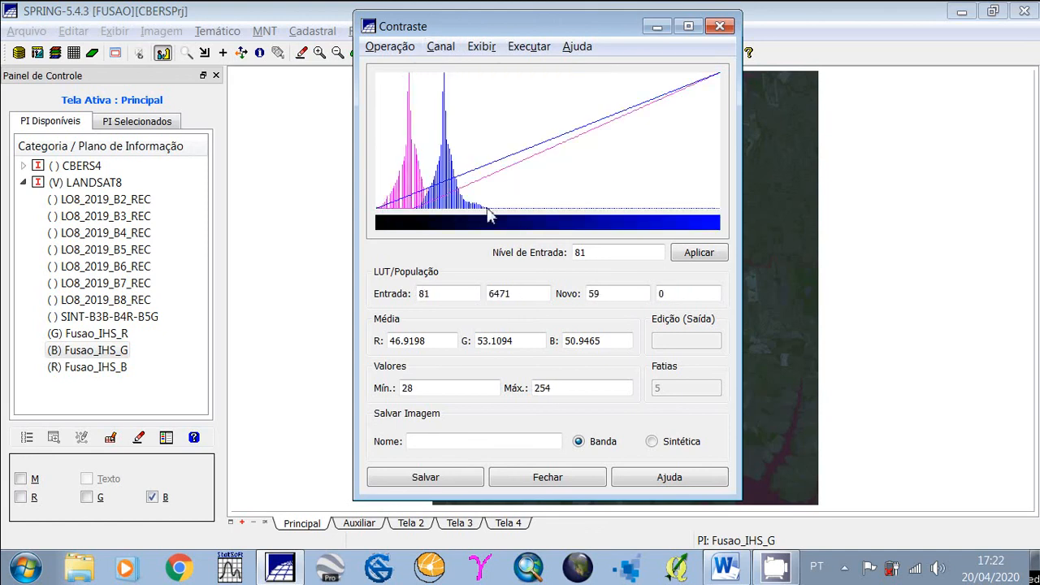
{"action": "right_click", "coordinate": [488, 214]}
{"action": "left_click", "coordinate": [681, 249]}
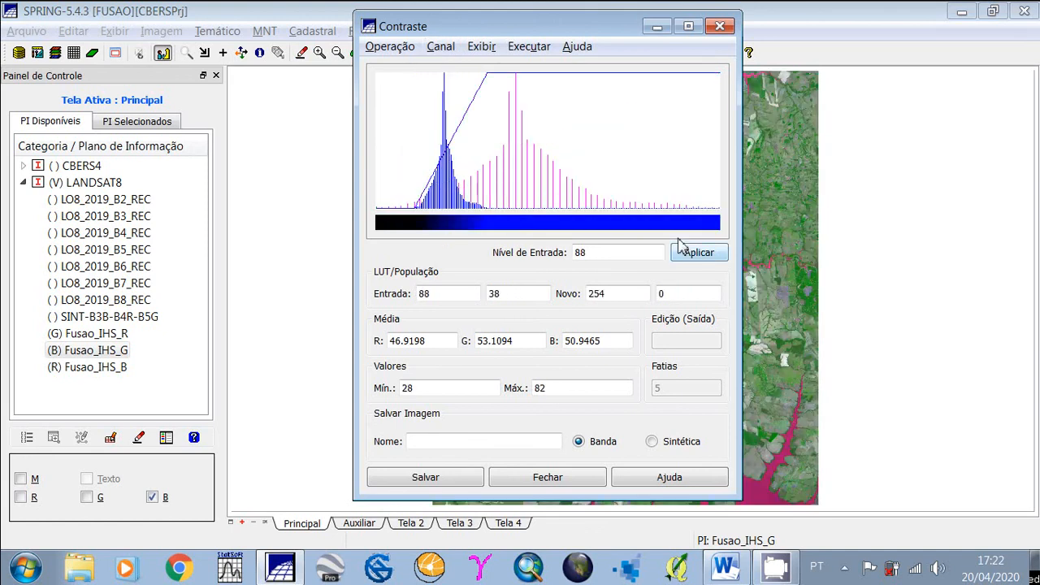
Step: Save the contrast-enhanced composite as a synthetic (Sintética) image named SINT_Fusao
{"action": "left_click_drag", "start_coordinate": [604, 32], "coordinate": [271, 25]}
{"action": "left_click", "coordinate": [140, 435]}
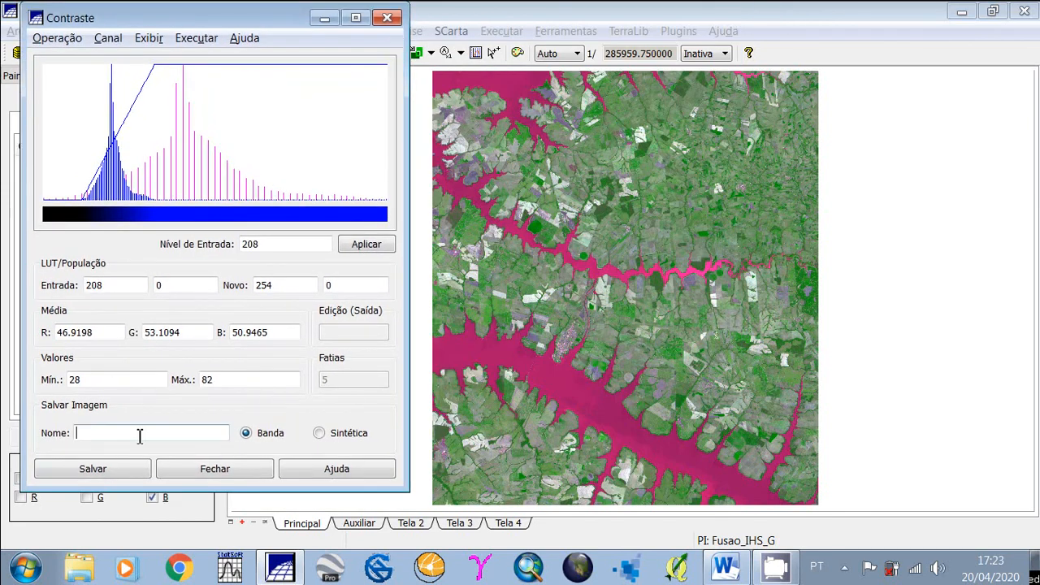
{"action": "type", "text": "Fu"}
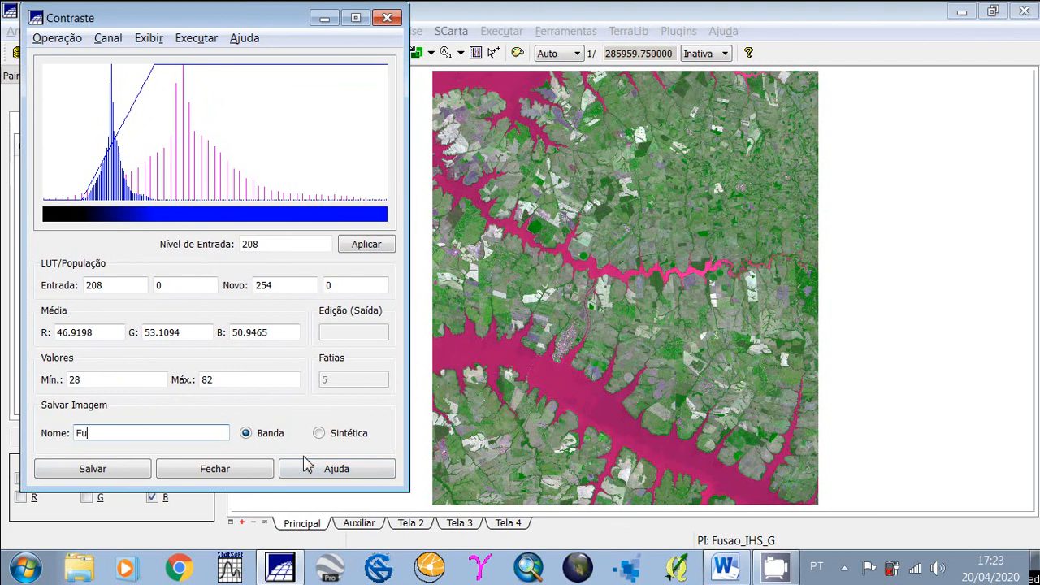
{"action": "key", "text": "BackSpace"}
{"action": "key", "text": "BackSpace"}
{"action": "type", "text": "S"}
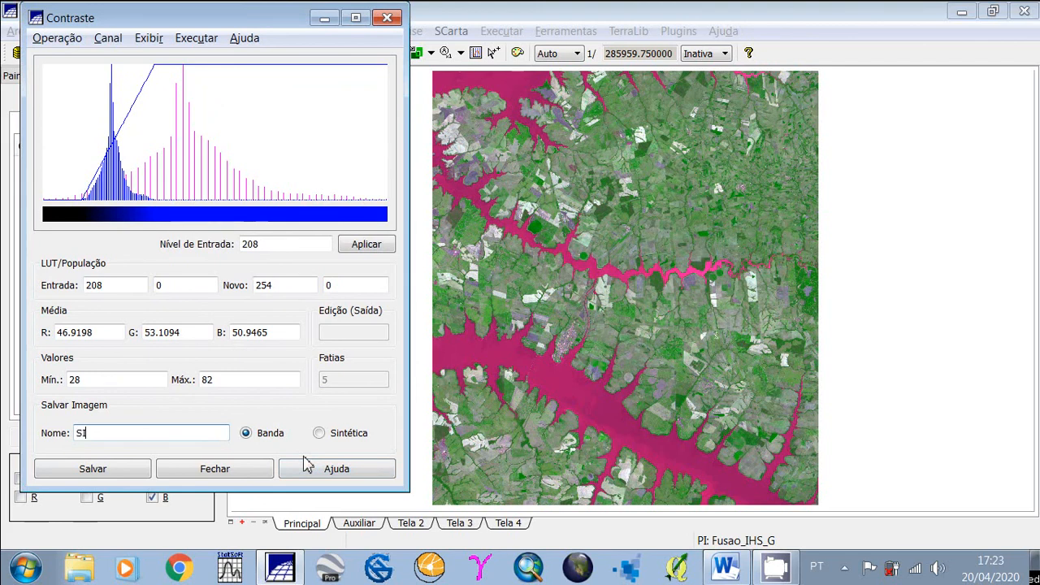
{"action": "type", "text": "INT_Fu"}
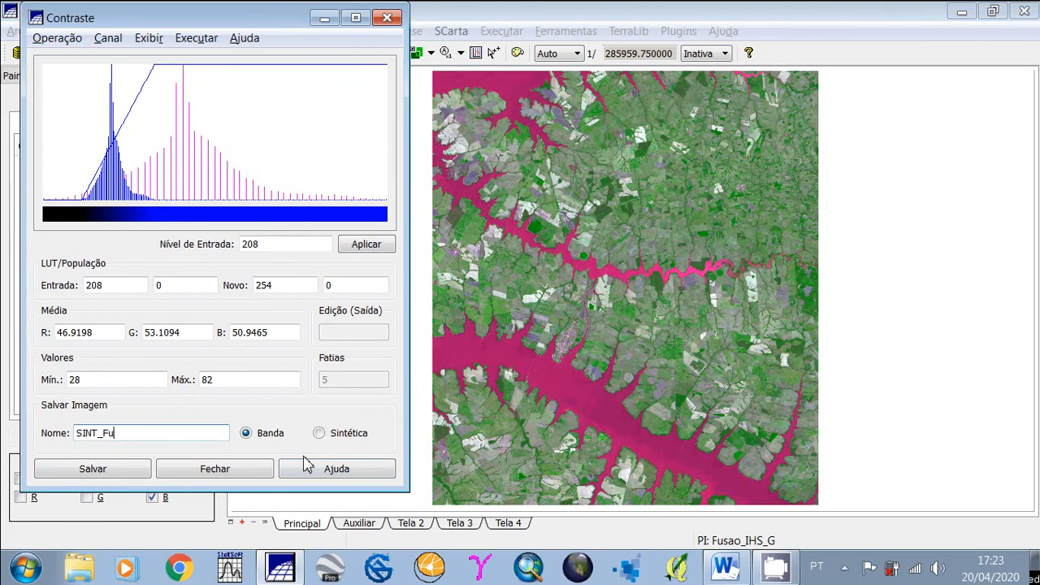
{"action": "type", "text": "sao"}
{"action": "left_click", "coordinate": [318, 432]}
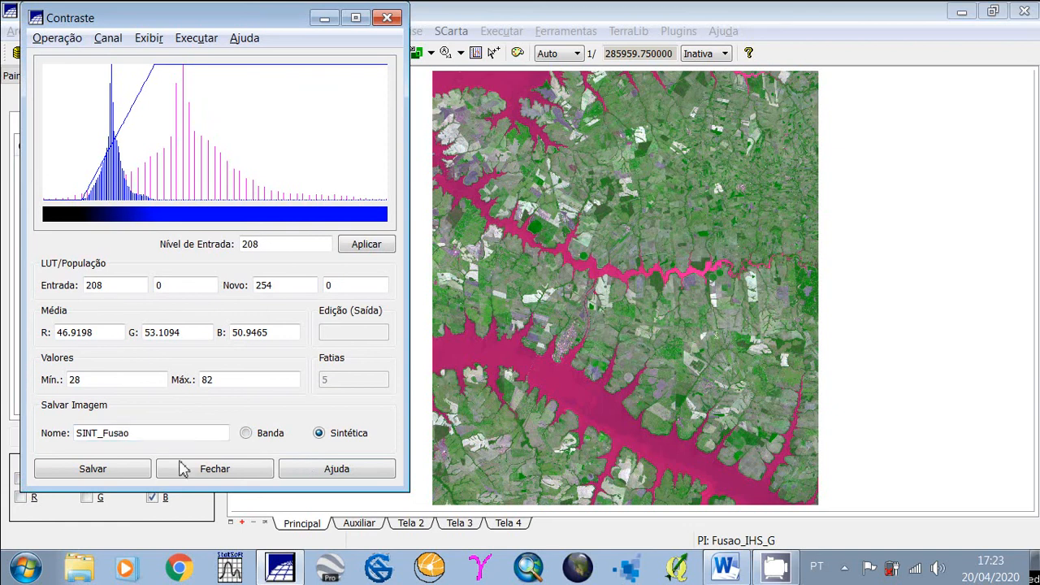
{"action": "left_click", "coordinate": [93, 469]}
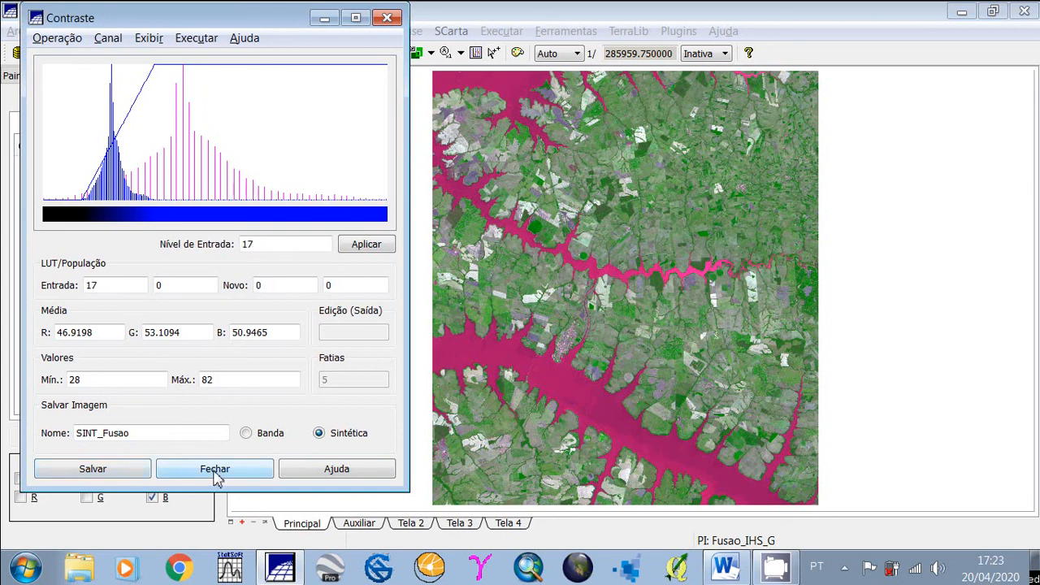
Step: Close the contrast adjustment keeping the applied contrast, and clear the Fusao_IHS_B, Fusao_IHS_G and Fusao_IHS_R bands from the Principal display
{"action": "left_click", "coordinate": [214, 472]}
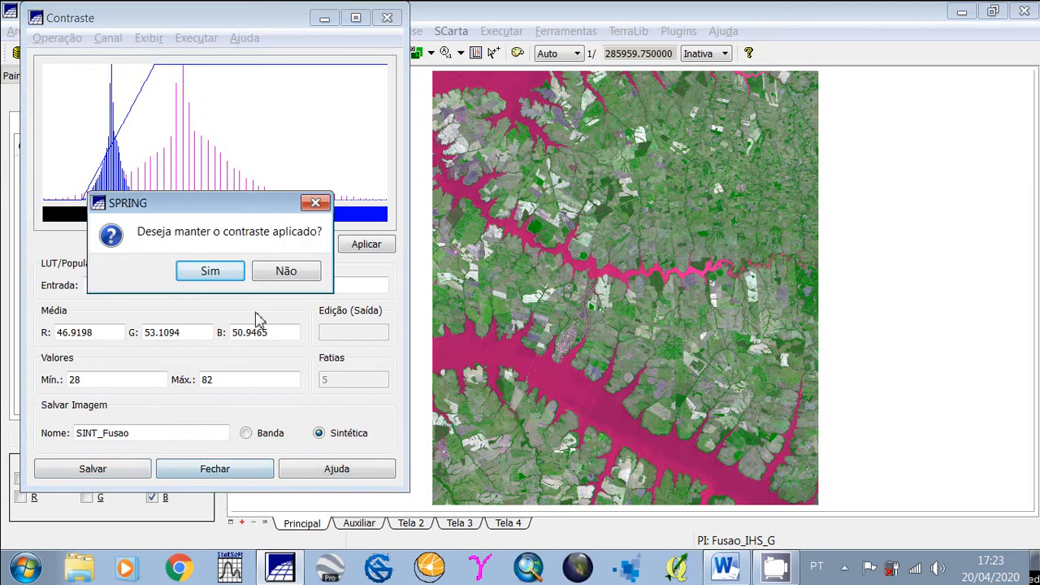
{"action": "left_click", "coordinate": [211, 272]}
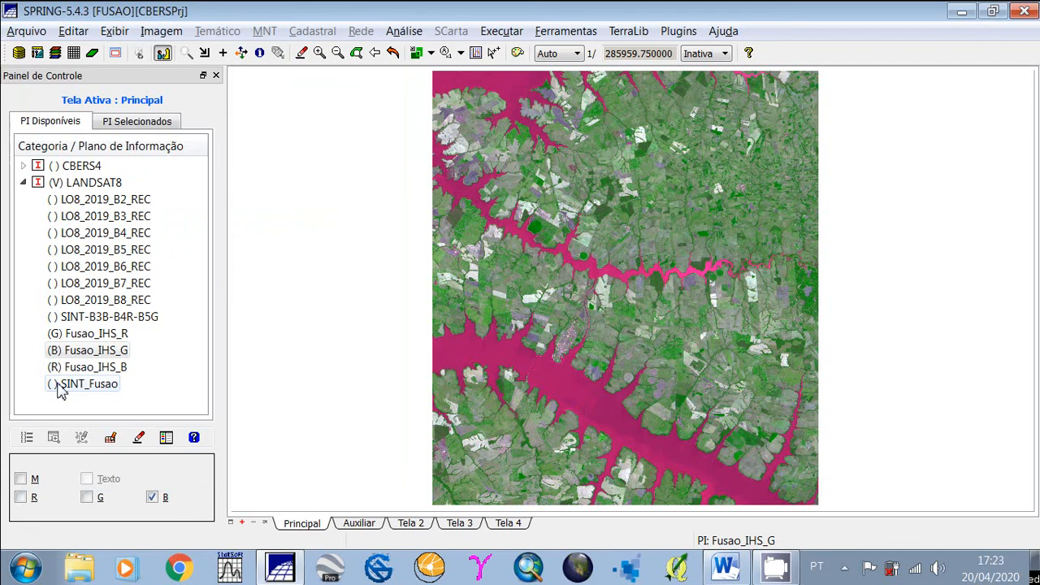
{"action": "left_click", "coordinate": [81, 366]}
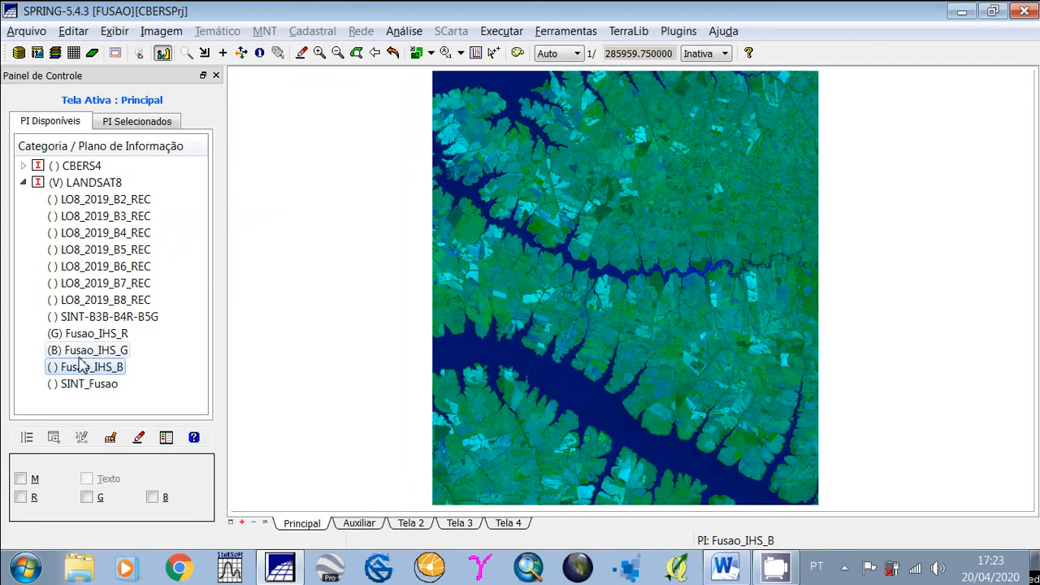
{"action": "left_click", "coordinate": [89, 350]}
{"action": "left_click", "coordinate": [90, 333]}
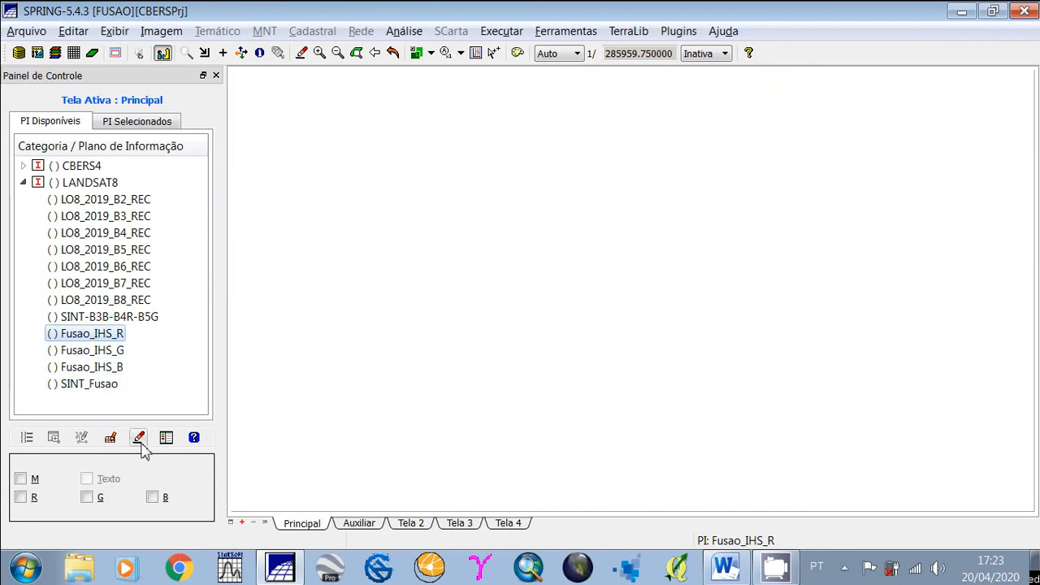
Step: Display the synthetic image SINT_Fusao in the Principal view and SINT-B3B-B4R-B5G in the Auxiliar view
{"action": "left_click", "coordinate": [55, 387]}
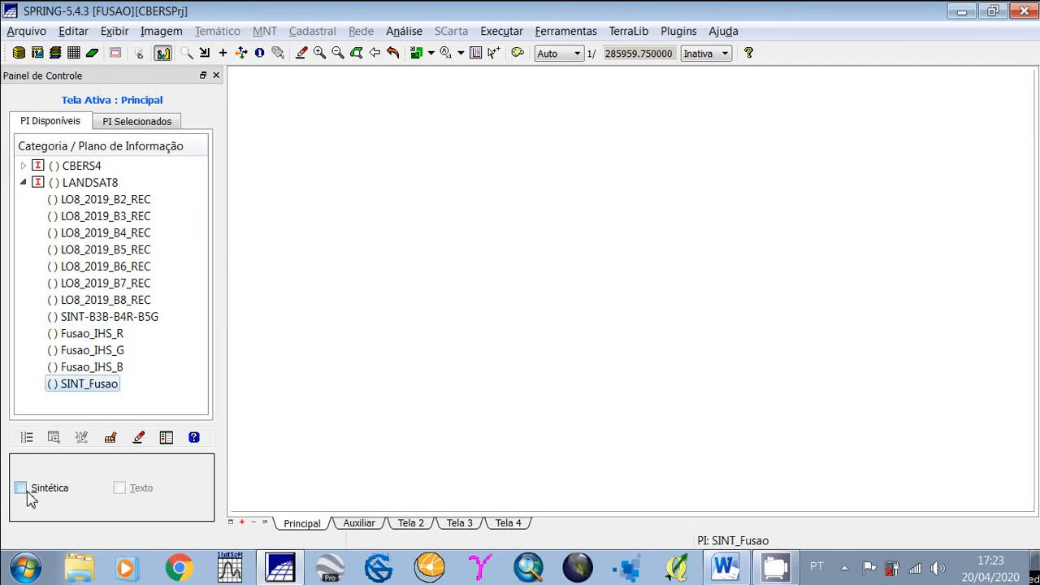
{"action": "left_click", "coordinate": [20, 488]}
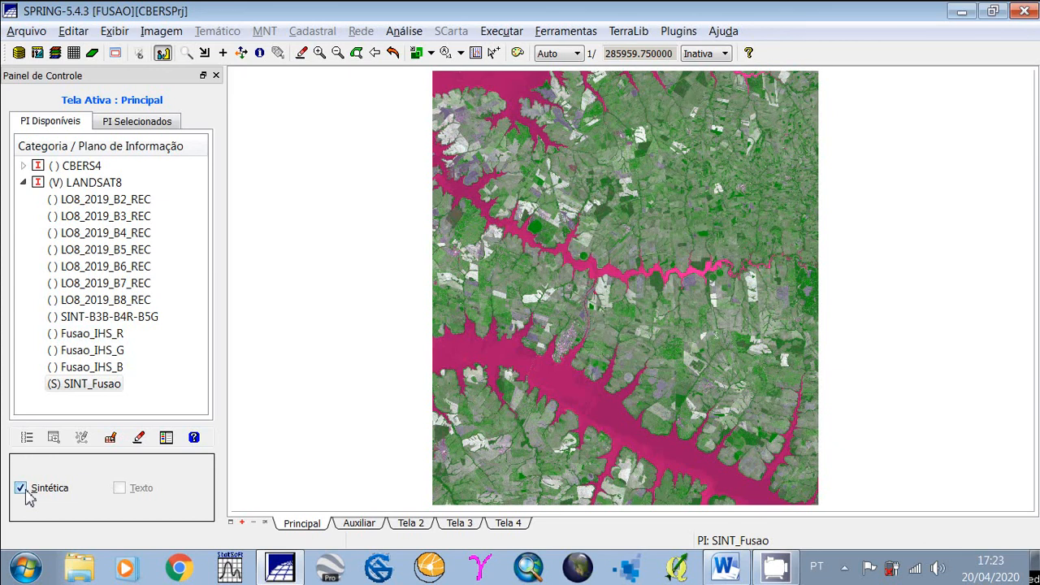
{"action": "left_click", "coordinate": [360, 525]}
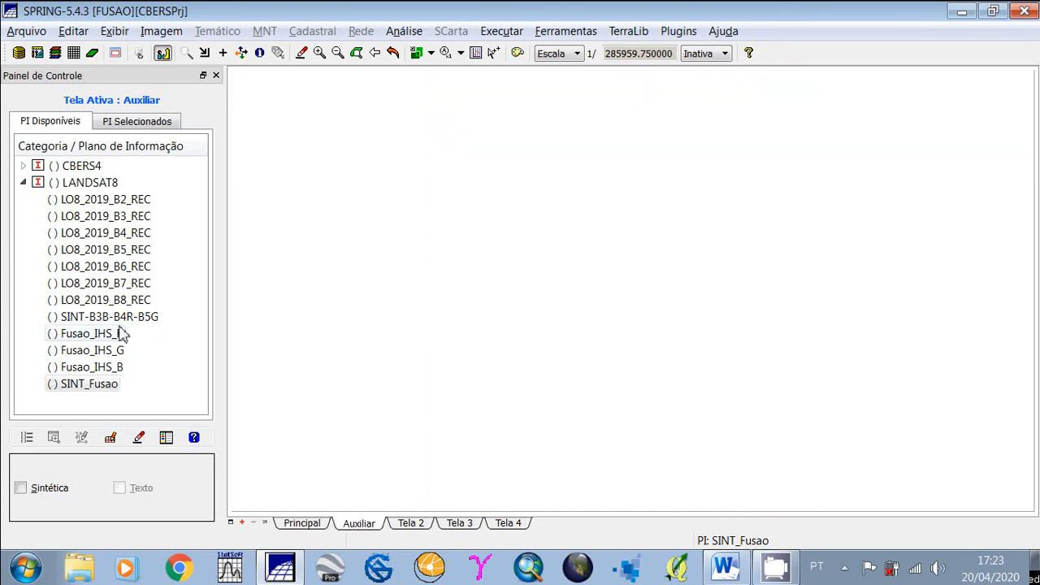
{"action": "left_click", "coordinate": [65, 318]}
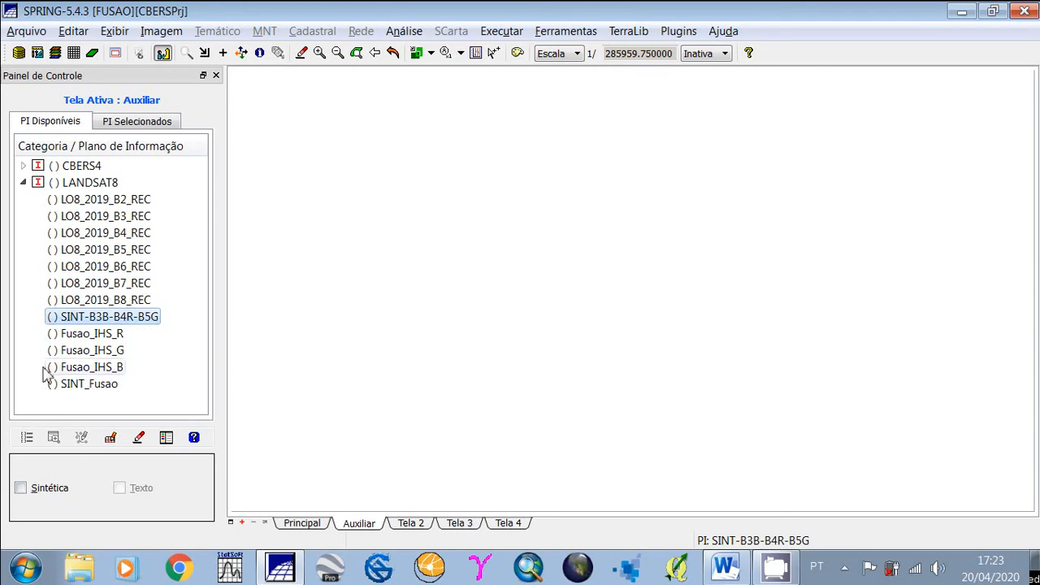
{"action": "left_click", "coordinate": [20, 487]}
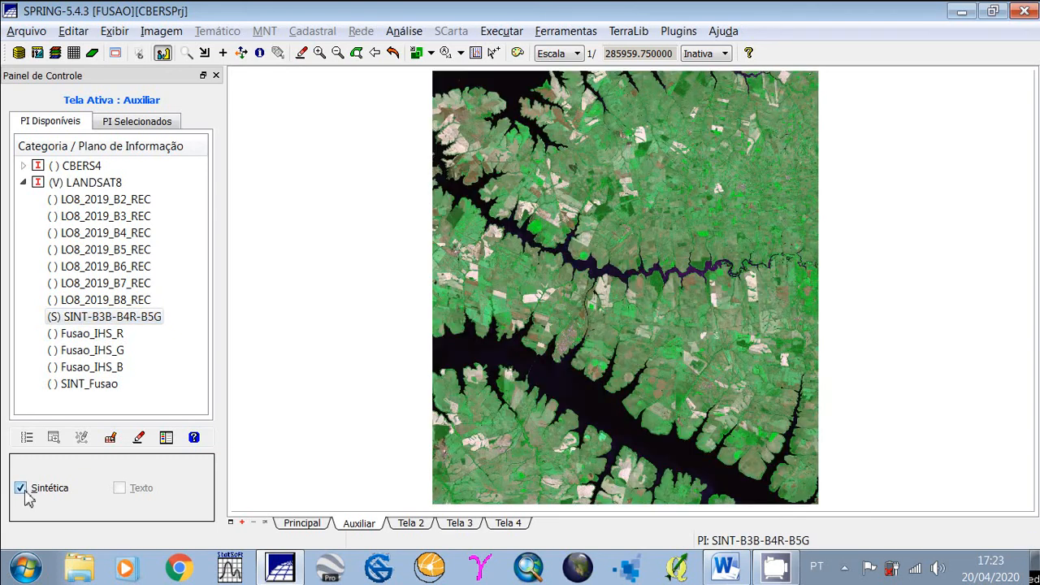
Step: Examine the light-toned farm fields up close, comparing the fused image in Principal with the original composite in Auxiliar
{"action": "left_click", "coordinate": [303, 524]}
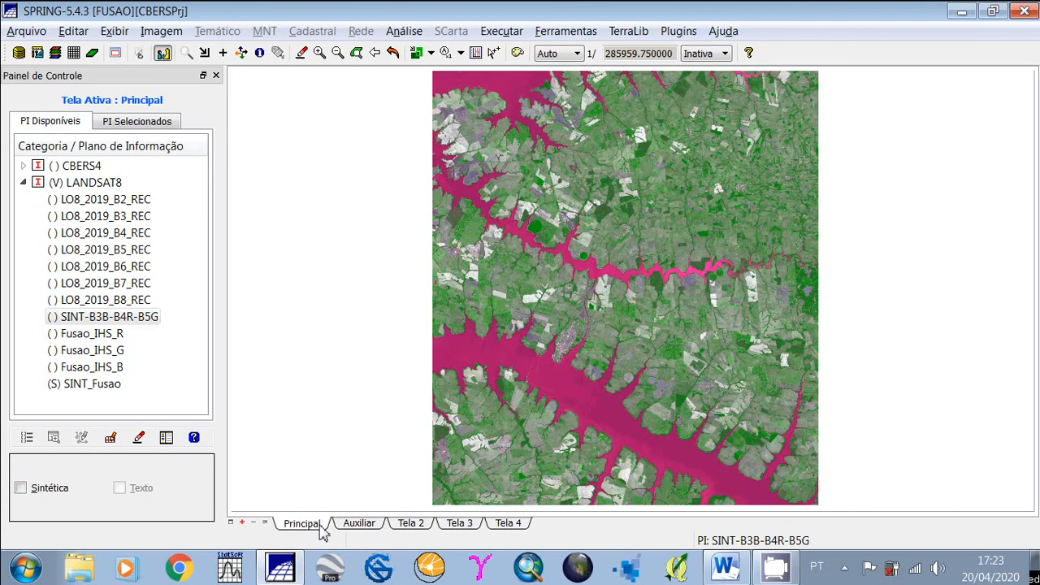
{"action": "left_click", "coordinate": [340, 523]}
{"action": "left_click", "coordinate": [328, 524]}
{"action": "left_click", "coordinate": [186, 53]}
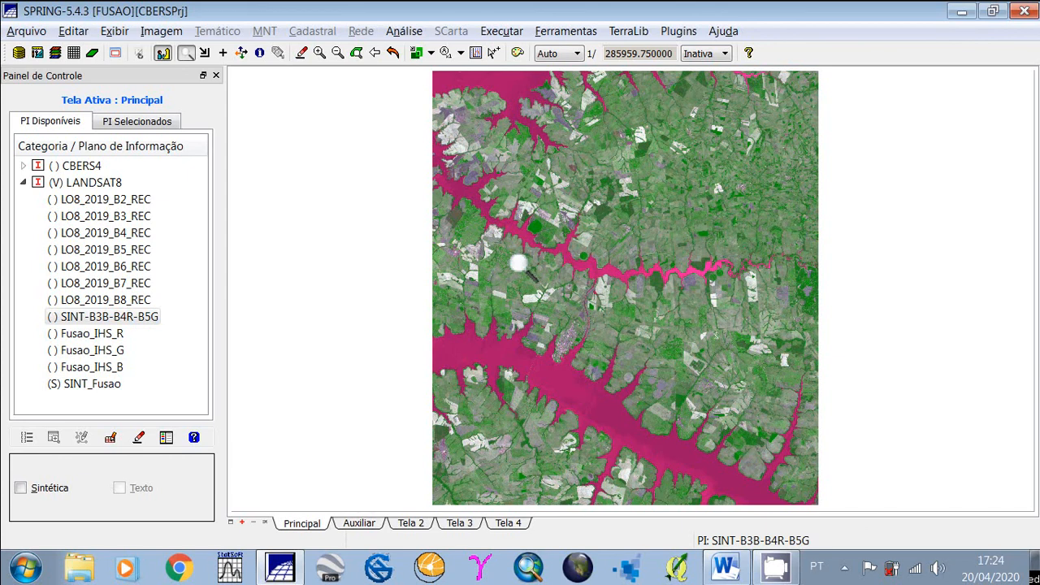
{"action": "left_click", "coordinate": [588, 327]}
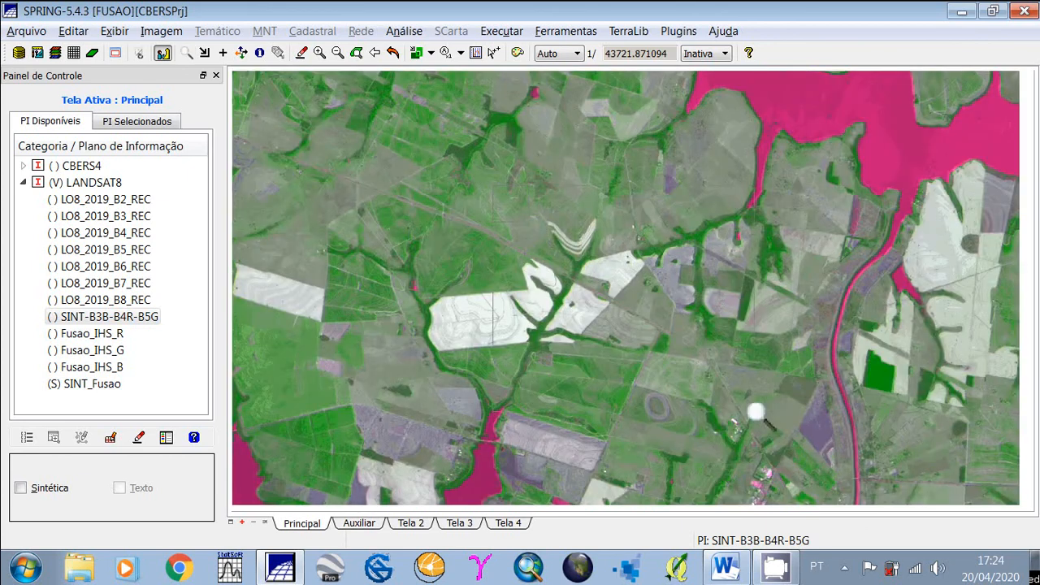
{"action": "left_click", "coordinate": [756, 411]}
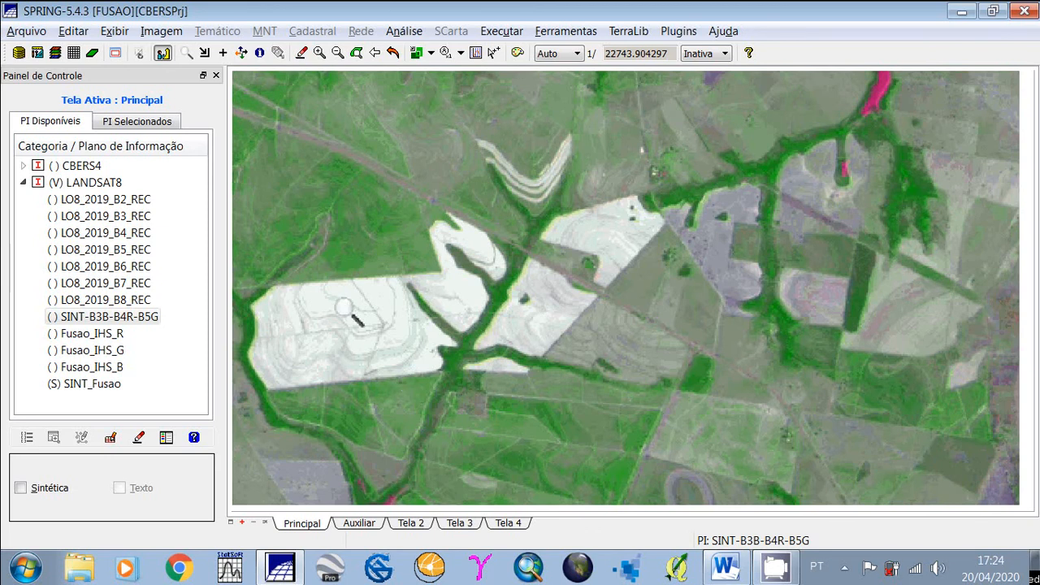
{"action": "left_click", "coordinate": [358, 523]}
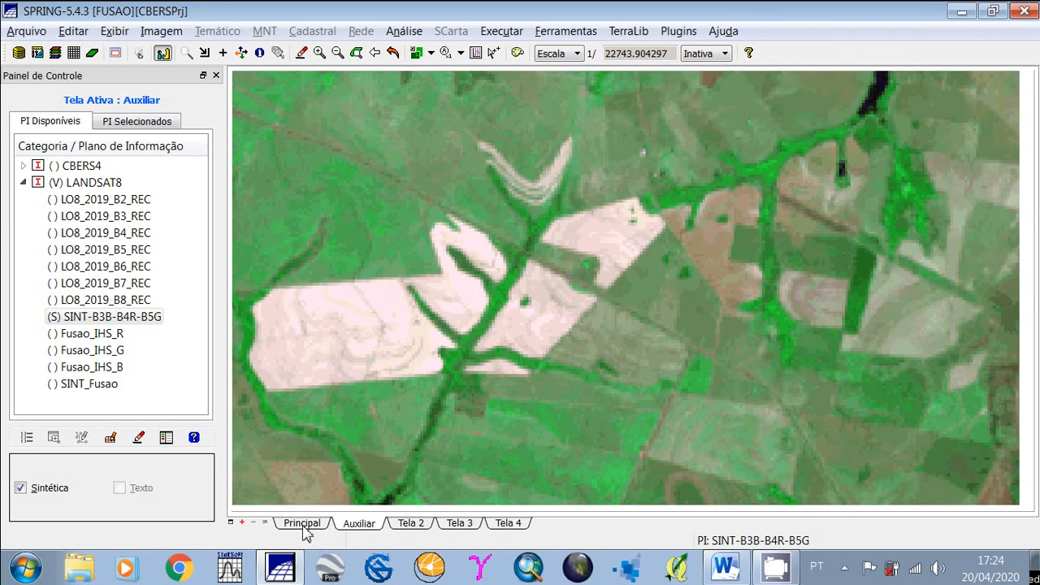
{"action": "left_click", "coordinate": [302, 524]}
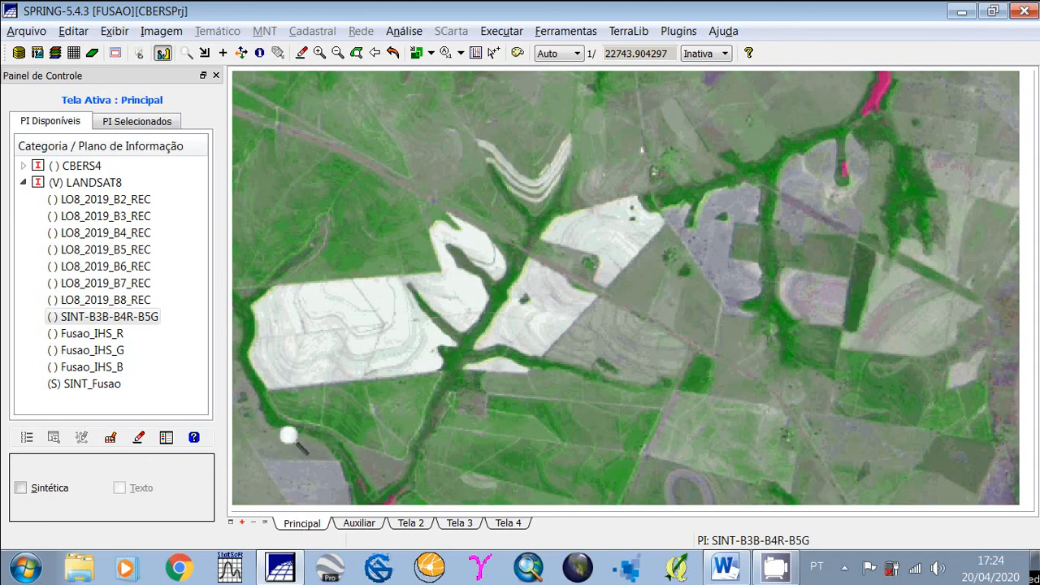
{"action": "left_click_drag", "start_coordinate": [445, 237], "coordinate": [583, 366]}
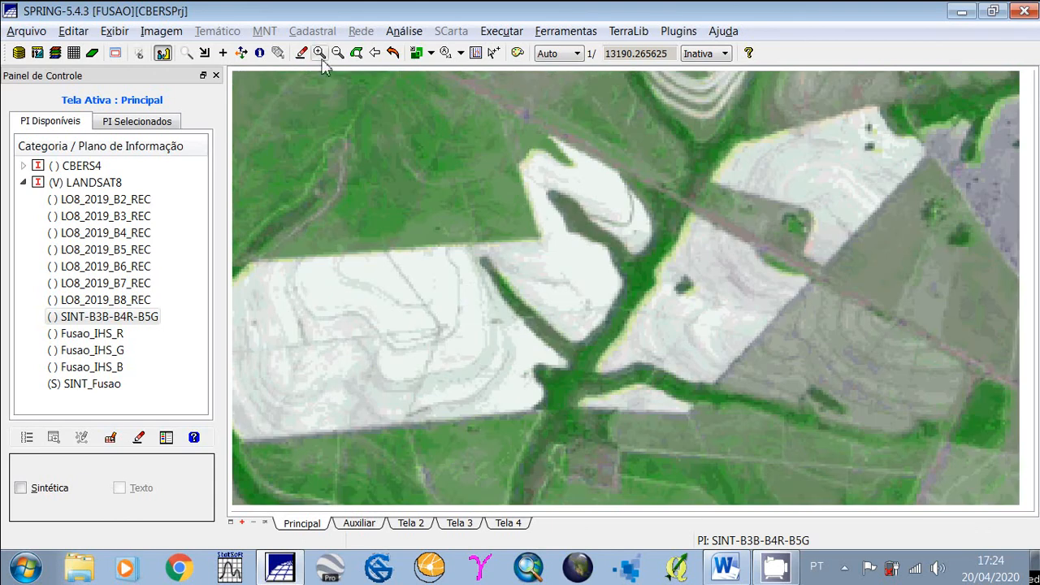
Step: Couple the Auxiliar view to Principal and move its overlay window across the light-toned fields to compare both images
{"action": "left_click", "coordinate": [431, 53]}
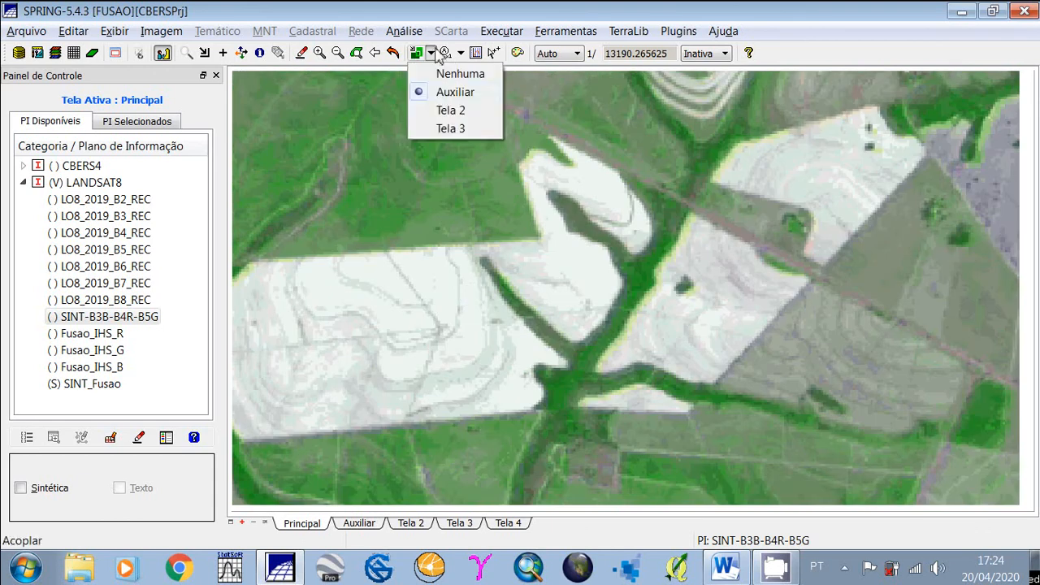
{"action": "left_click", "coordinate": [453, 92]}
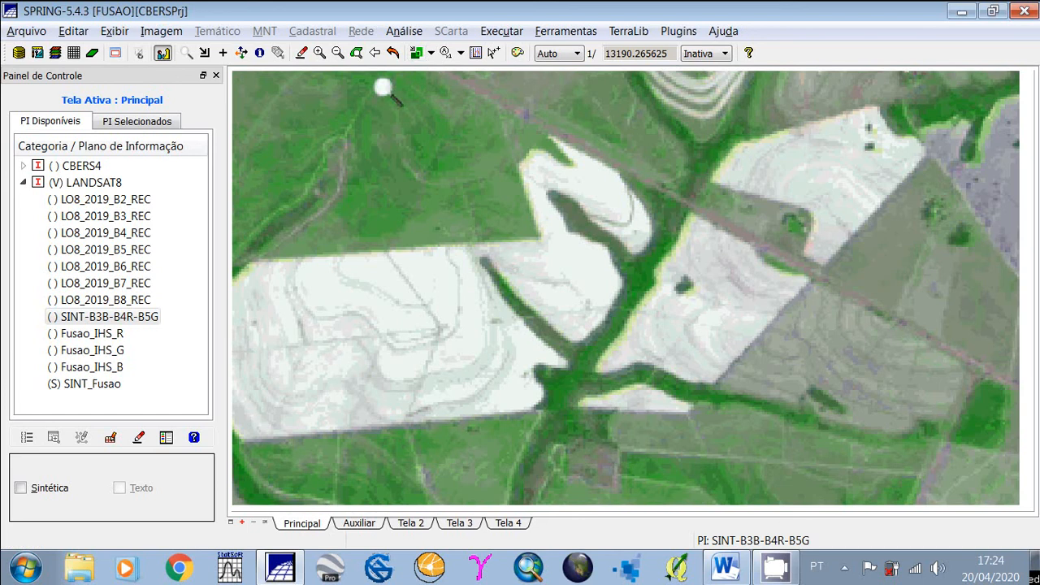
{"action": "left_click", "coordinate": [207, 56]}
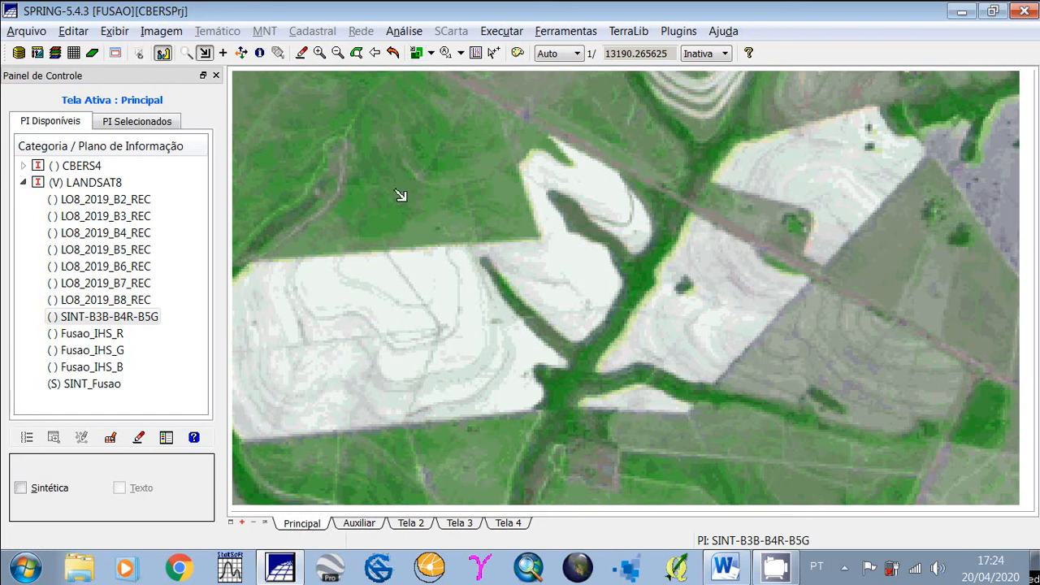
{"action": "left_click_drag", "start_coordinate": [415, 189], "coordinate": [591, 352]}
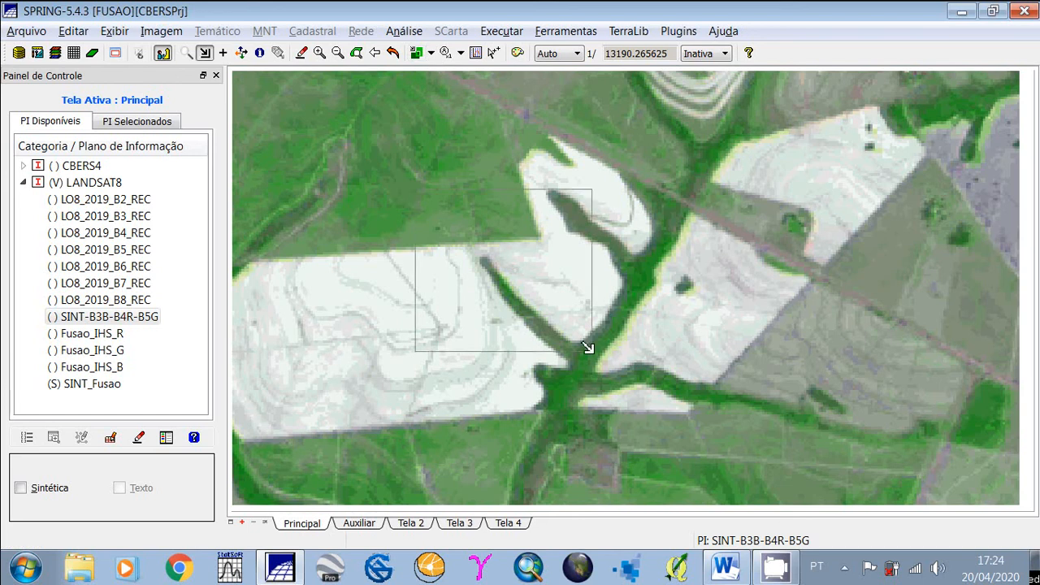
{"action": "left_click", "coordinate": [525, 290]}
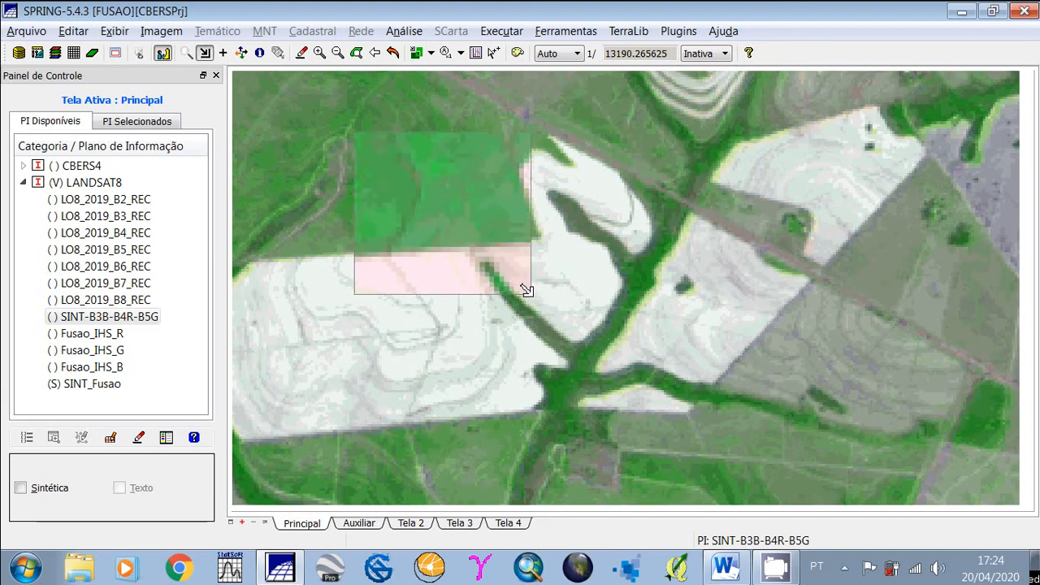
{"action": "left_click_drag", "start_coordinate": [531, 295], "coordinate": [495, 211]}
Step: Compare the fused and original images around the town beside the reservoir by moving the coupled overlay window over the area
{"action": "left_click", "coordinate": [393, 54]}
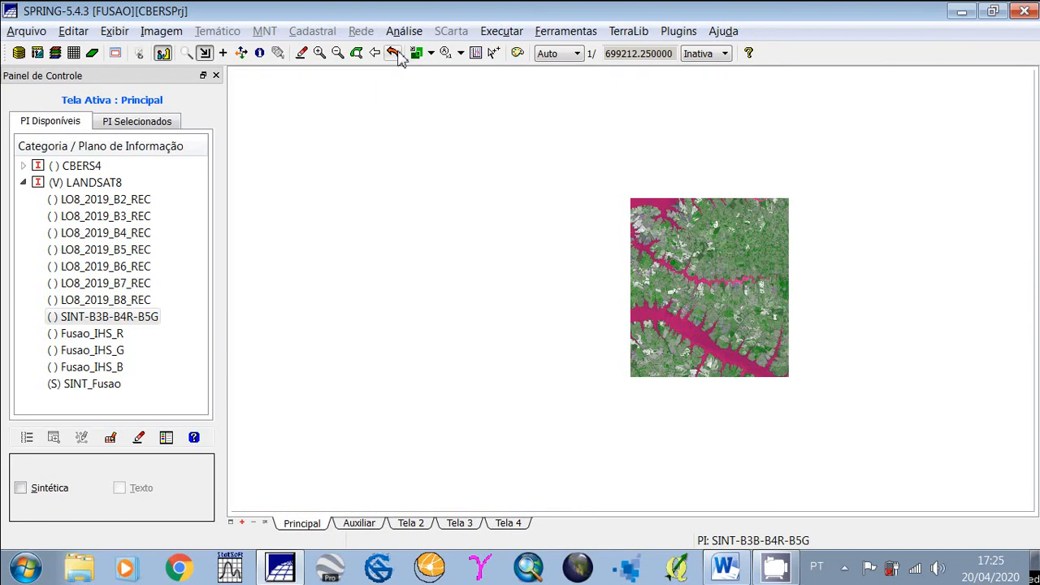
{"action": "left_click", "coordinate": [186, 53]}
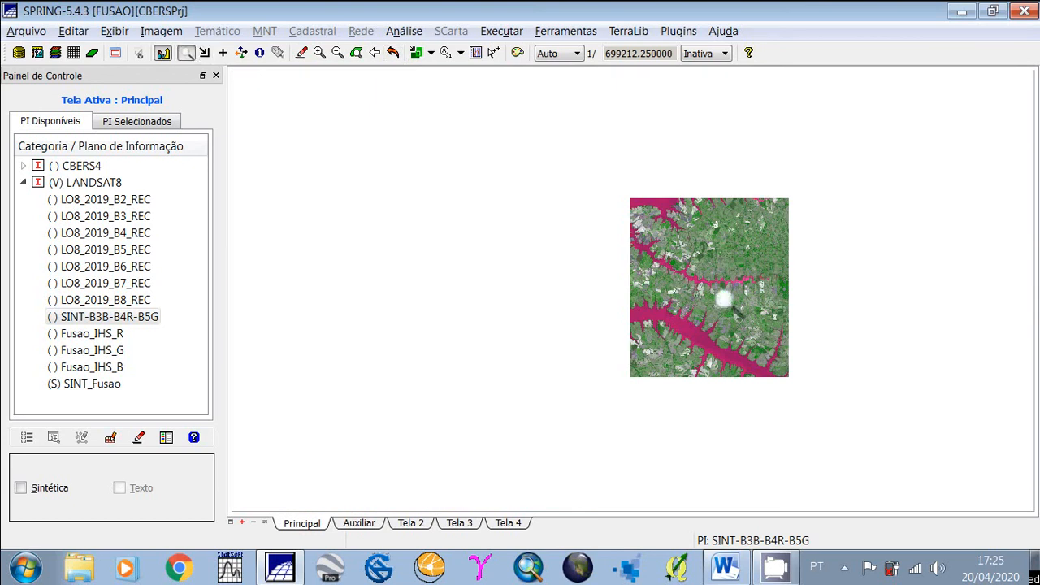
{"action": "left_click_drag", "start_coordinate": [672, 291], "coordinate": [712, 336]}
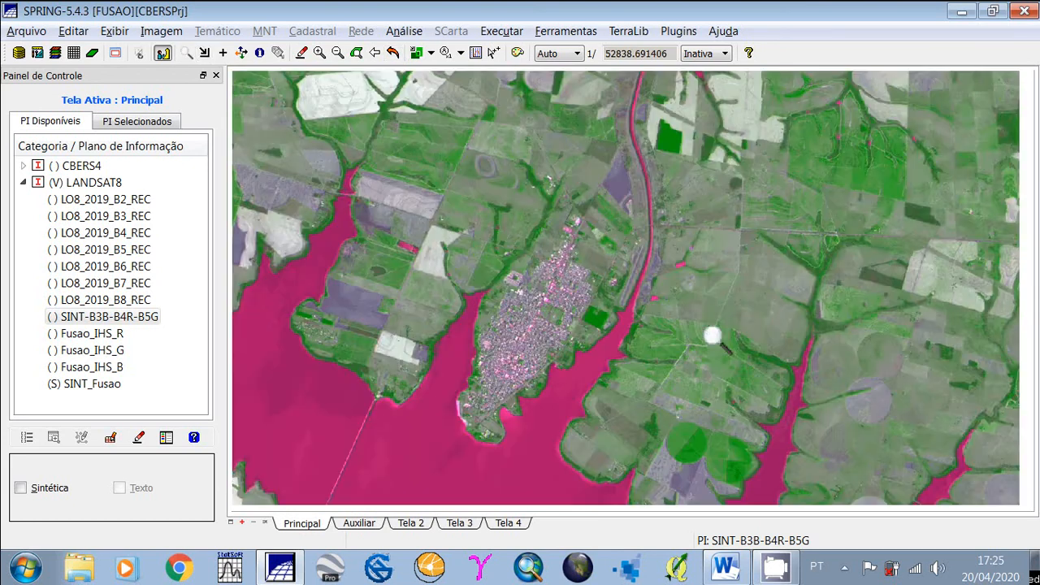
{"action": "left_click_drag", "start_coordinate": [391, 332], "coordinate": [658, 448]}
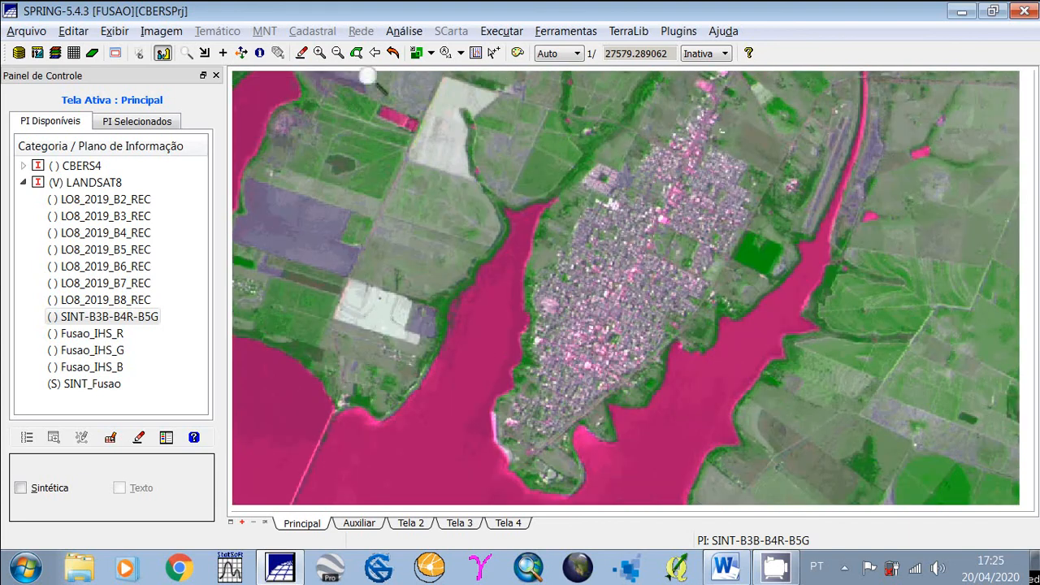
{"action": "left_click", "coordinate": [203, 54]}
{"action": "left_click_drag", "start_coordinate": [594, 238], "coordinate": [506, 303]}
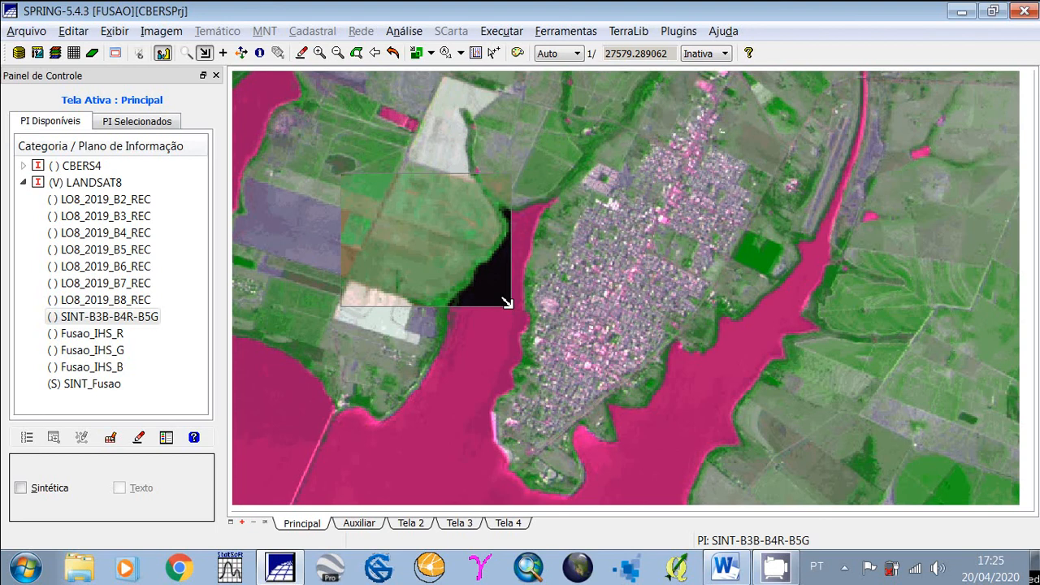
{"action": "left_click_drag", "start_coordinate": [506, 303], "coordinate": [878, 318]}
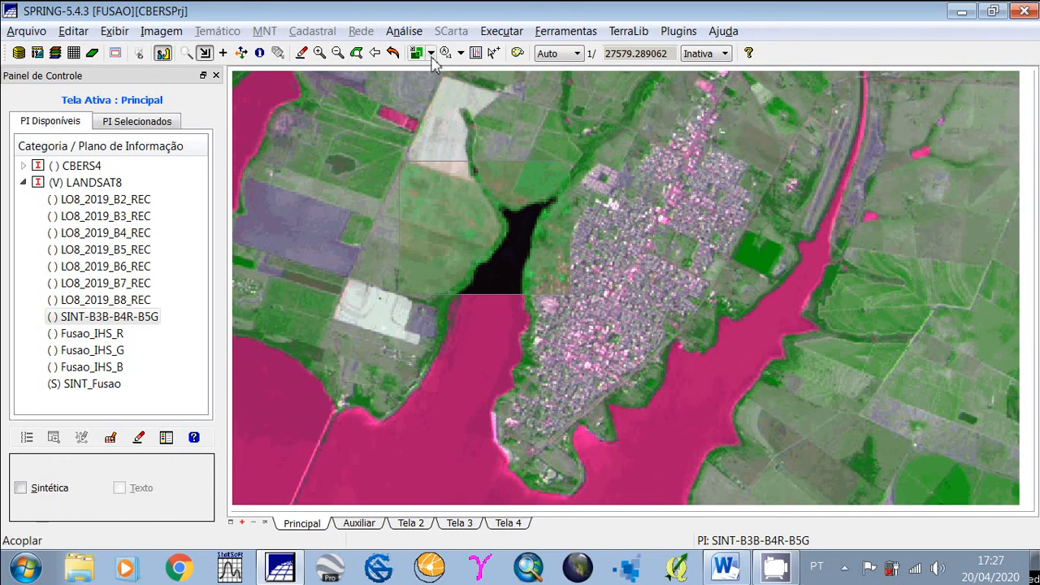
Step: Remove the coupled overlay imagery, and clear SINT_Fusao from the Principal view and SINT-B3B-B4R-B5G from the Auxiliar view
{"action": "left_click", "coordinate": [431, 54]}
{"action": "left_click", "coordinate": [448, 91]}
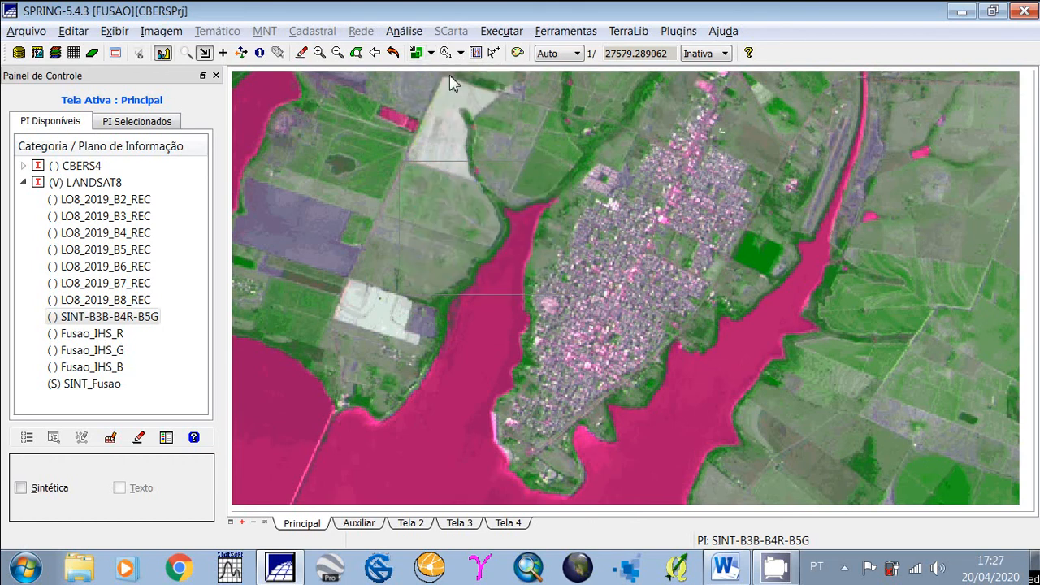
{"action": "left_click", "coordinate": [62, 385]}
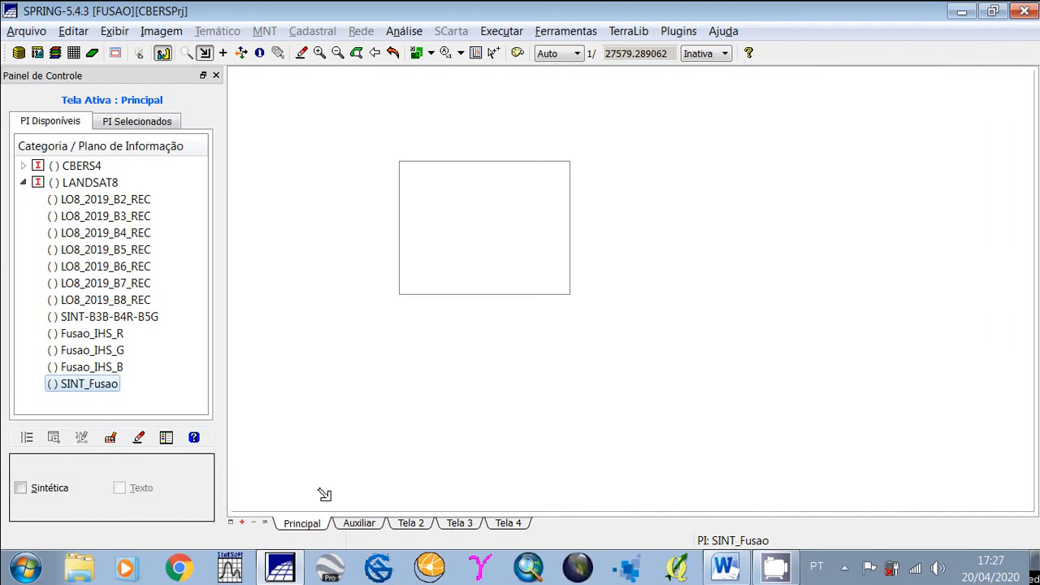
{"action": "left_click", "coordinate": [358, 522]}
{"action": "left_click", "coordinate": [53, 316]}
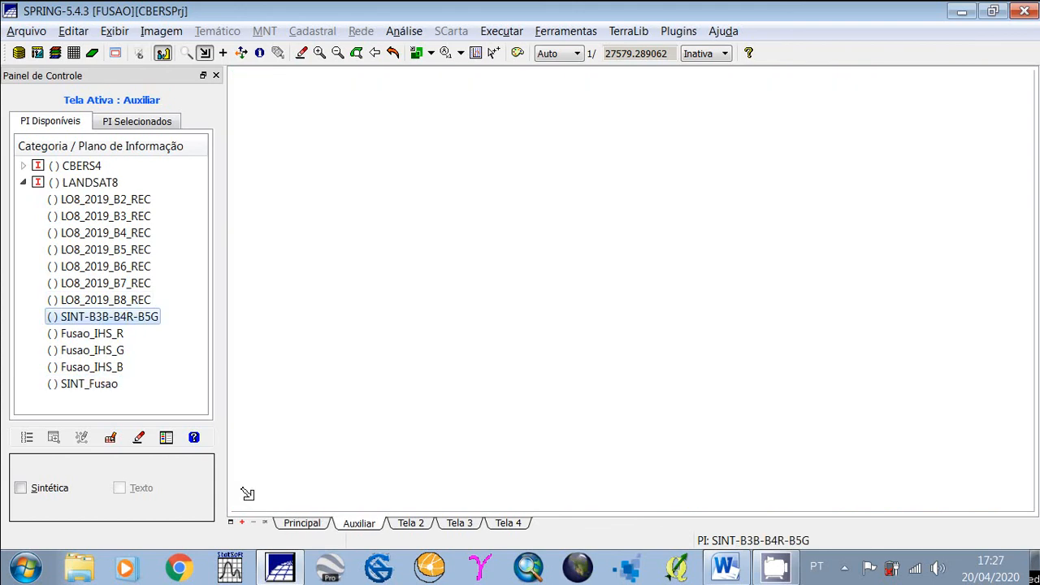
{"action": "left_click", "coordinate": [301, 522]}
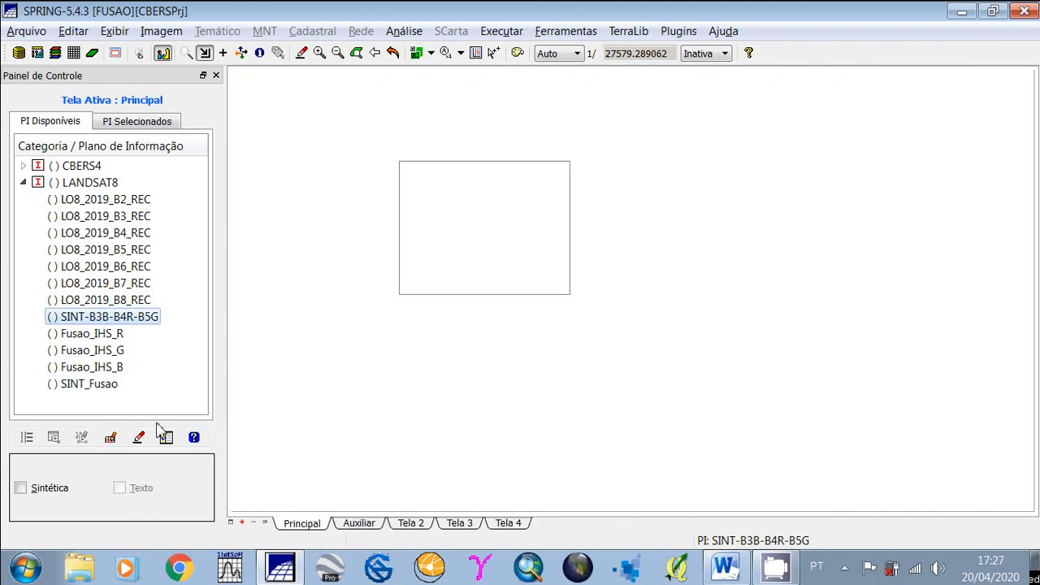
Step: Compose the fused bands in the Principal view with Fusao_IHS_R in blue, Fusao_IHS_G in green and Fusao_IHS_B in red
{"action": "left_click", "coordinate": [90, 337]}
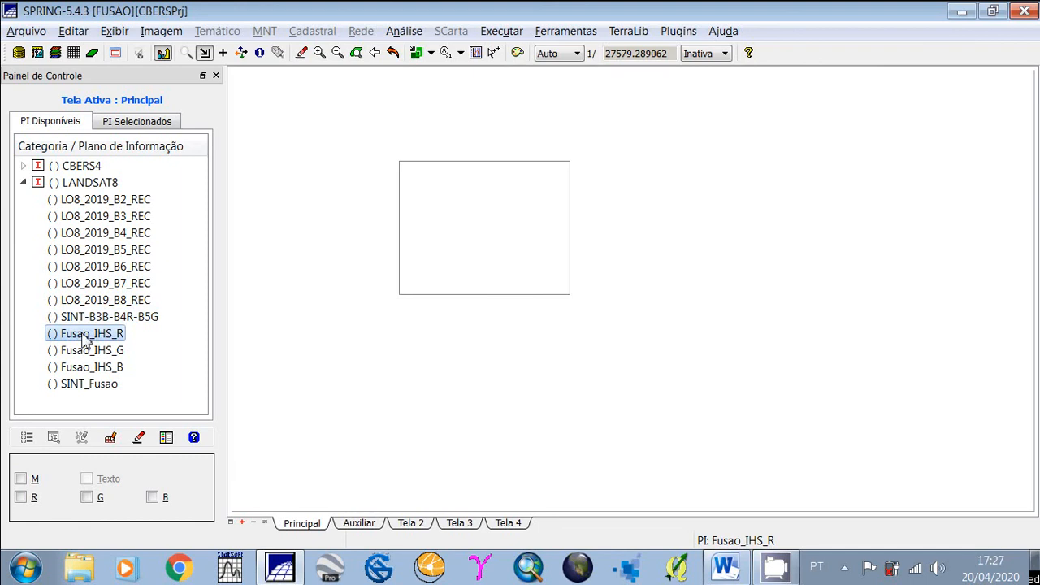
{"action": "left_click", "coordinate": [149, 497]}
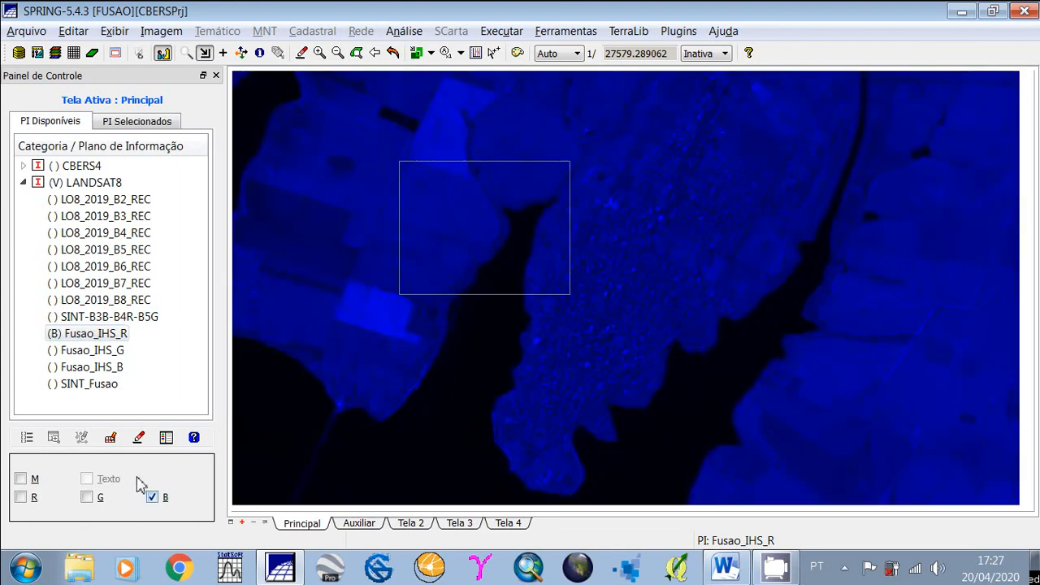
{"action": "left_click", "coordinate": [92, 351]}
{"action": "left_click", "coordinate": [86, 498]}
{"action": "left_click", "coordinate": [90, 369]}
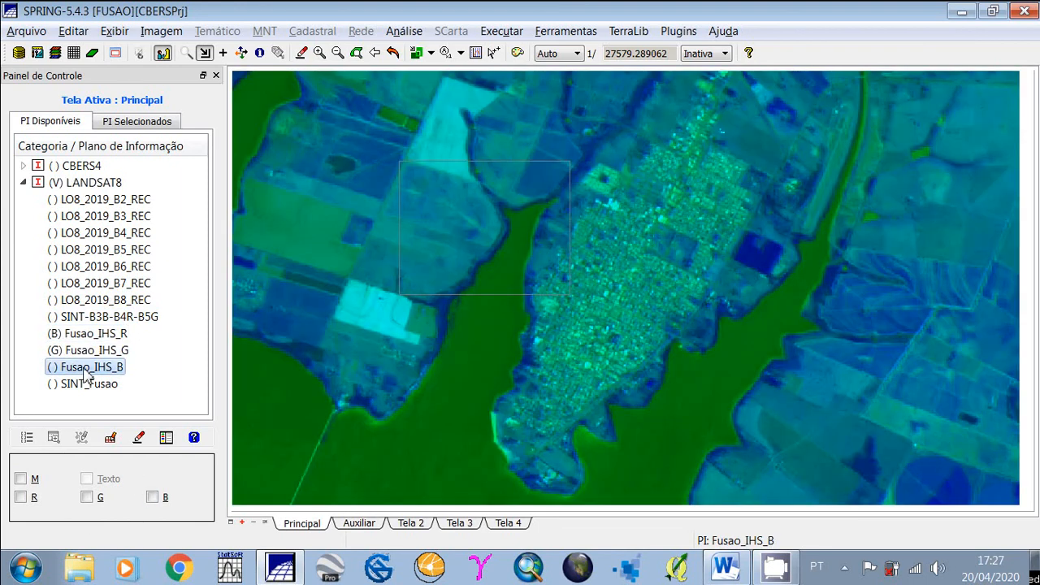
{"action": "left_click", "coordinate": [21, 497]}
{"action": "left_click", "coordinate": [393, 53]}
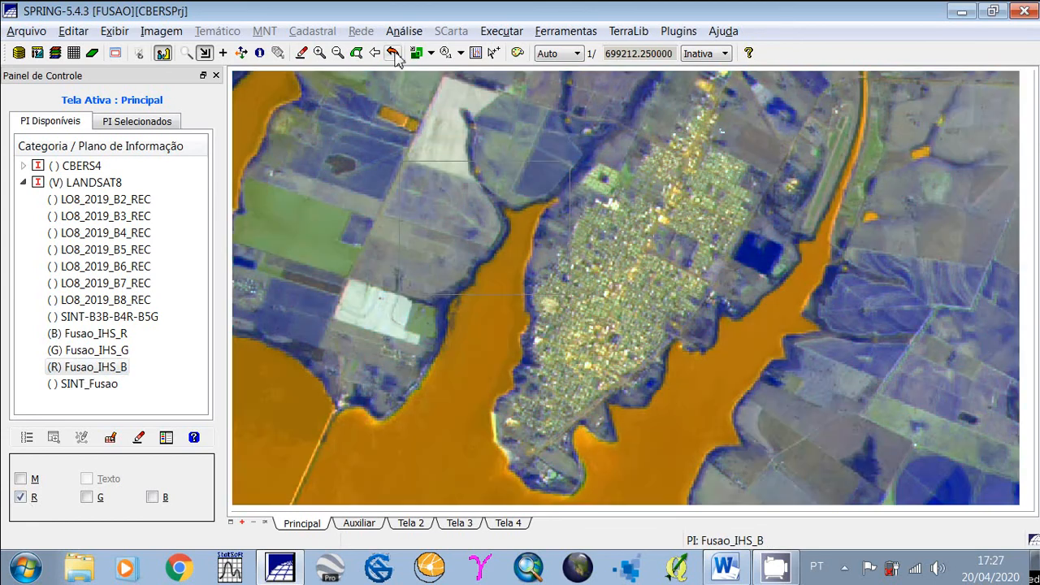
Step: Show the whole fused composite, restore its original contrast histogram, and stretch the red channel from 30 to 66
{"action": "left_click", "coordinate": [300, 53]}
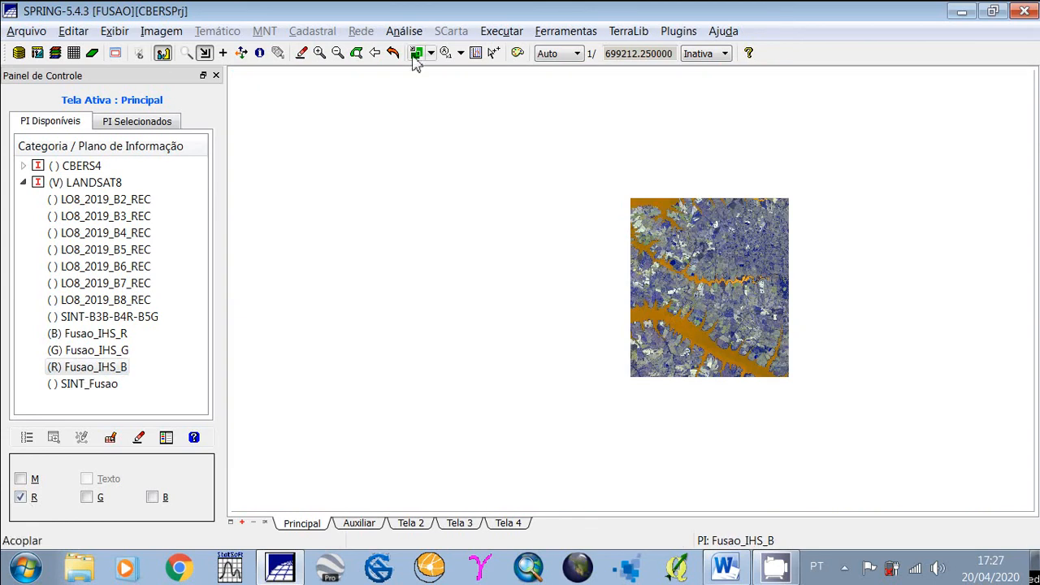
{"action": "left_click", "coordinate": [361, 56]}
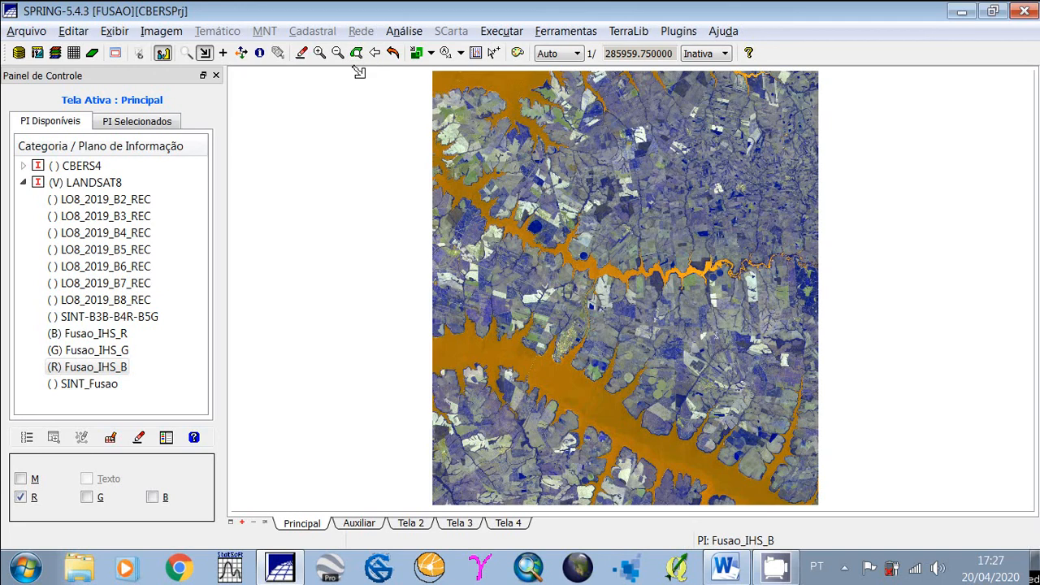
{"action": "left_click", "coordinate": [167, 32]}
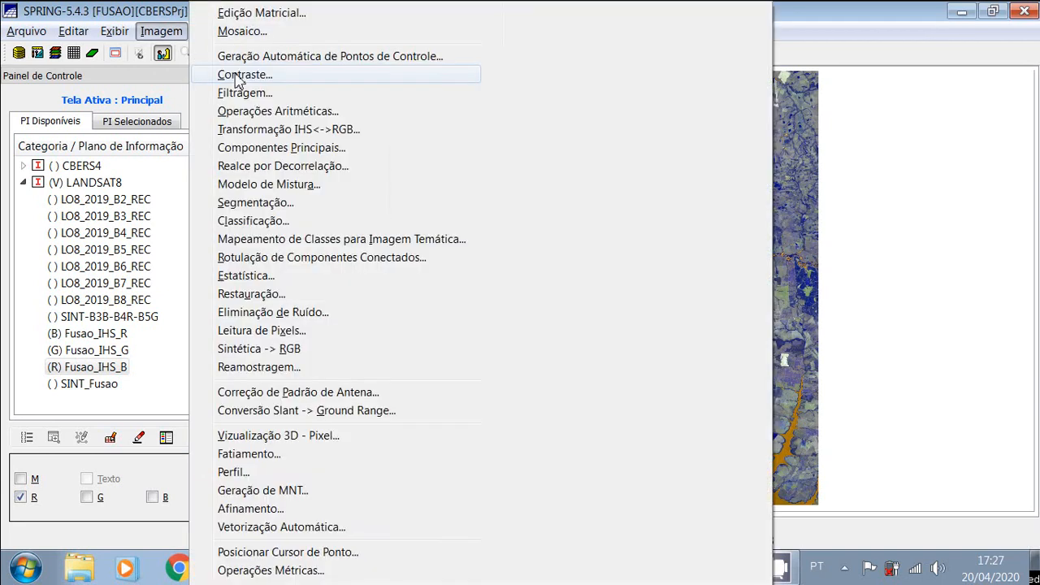
{"action": "left_click", "coordinate": [240, 75]}
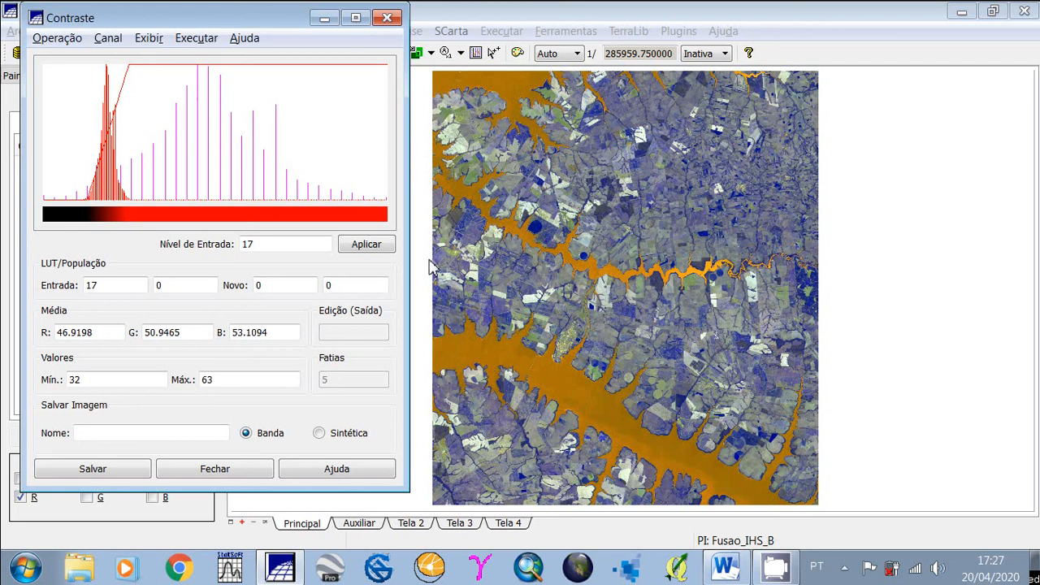
{"action": "left_click", "coordinate": [197, 38]}
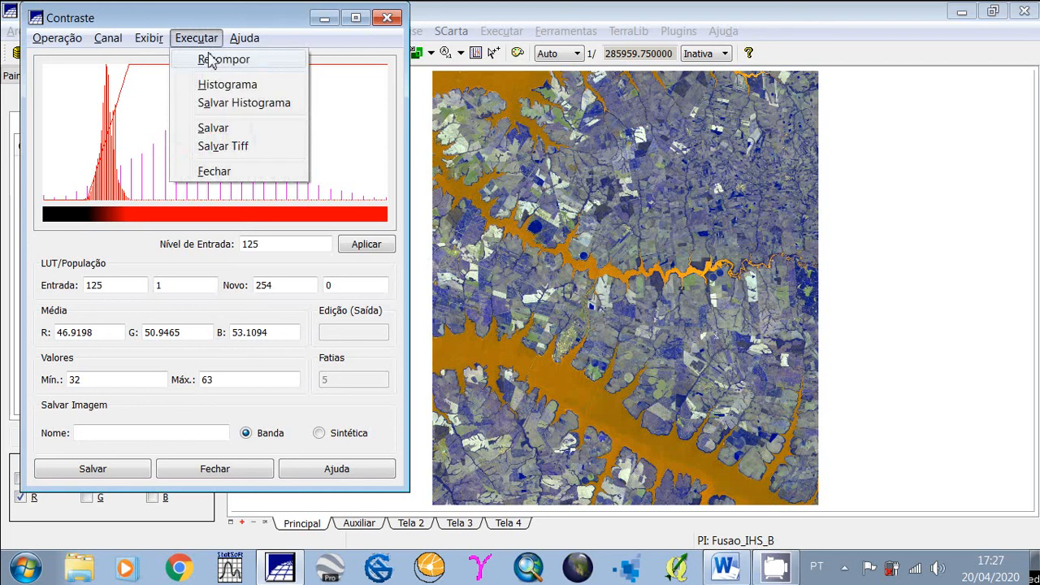
{"action": "left_click", "coordinate": [209, 60]}
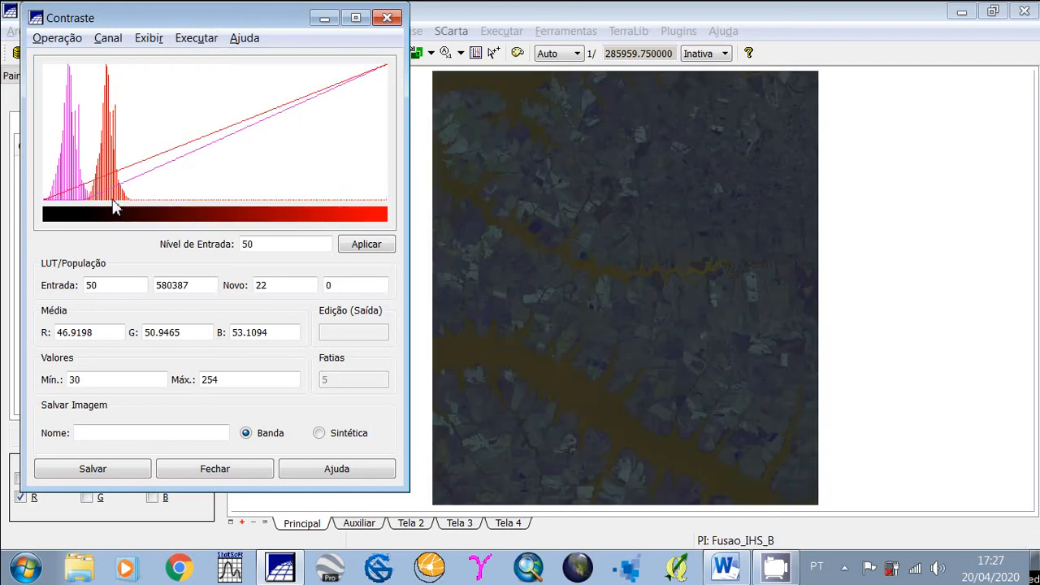
{"action": "right_click", "coordinate": [136, 206]}
Step: Stretch the green channel's contrast from 30 to about 78, around the populated part of its histogram
{"action": "left_click", "coordinate": [108, 38]}
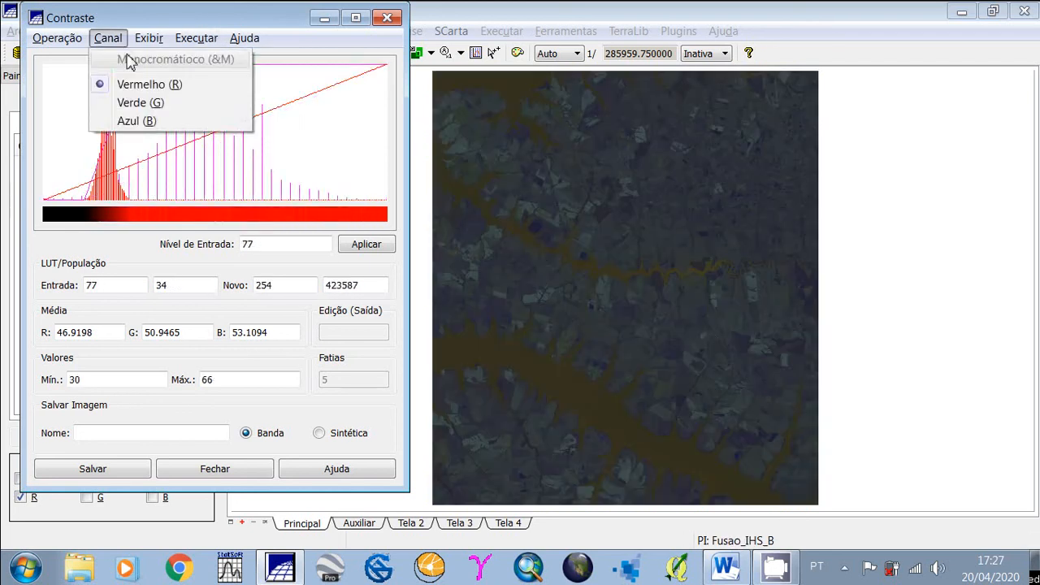
{"action": "left_click", "coordinate": [131, 103]}
{"action": "left_click", "coordinate": [83, 194]}
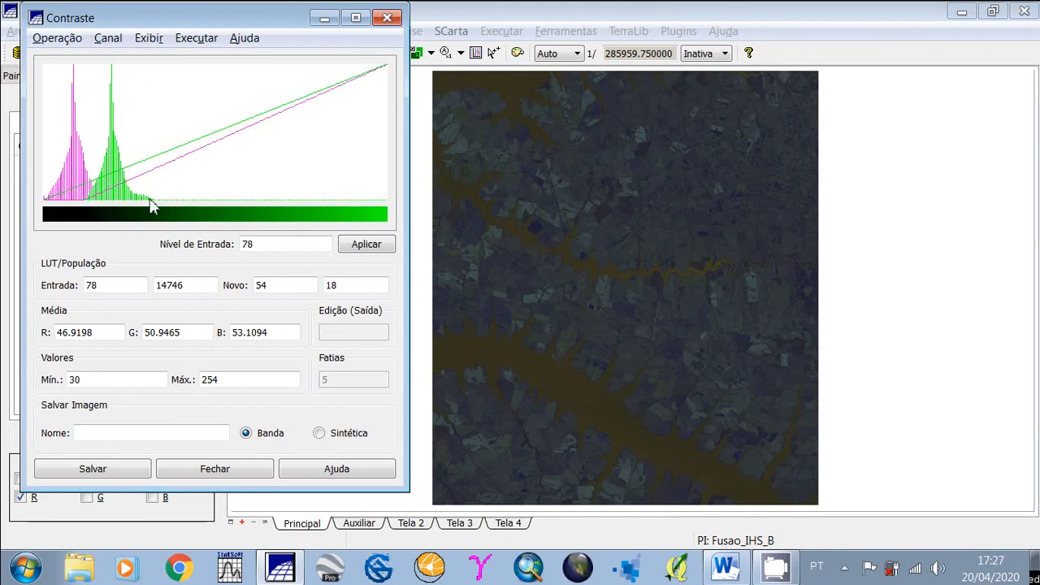
{"action": "right_click", "coordinate": [152, 206]}
Step: Stretch the blue channel's contrast from 26 to 79, apply the enhancement, and keep it for the composite
{"action": "left_click", "coordinate": [108, 38]}
{"action": "left_click", "coordinate": [135, 122]}
{"action": "left_click", "coordinate": [85, 203]}
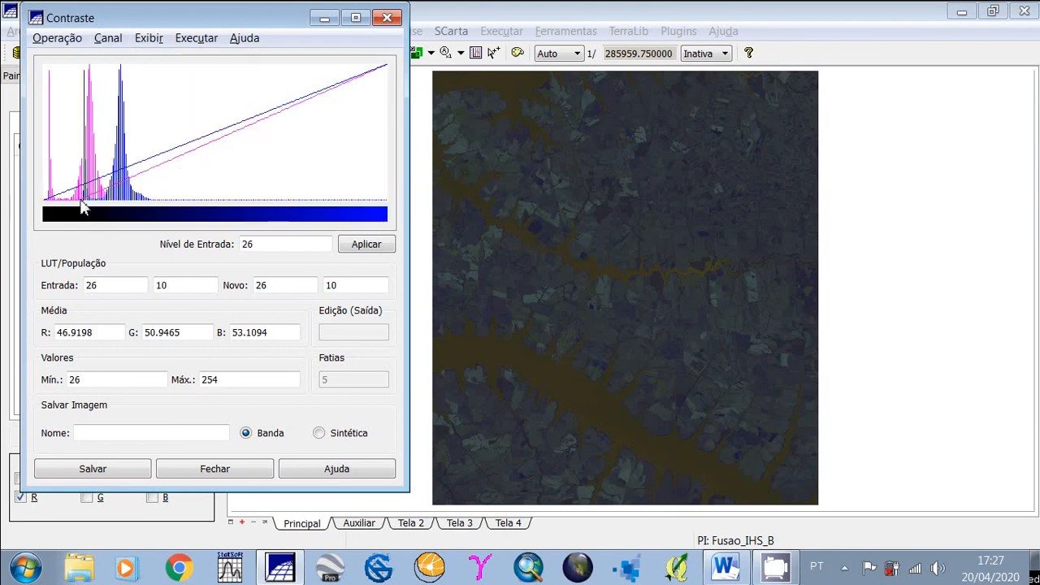
{"action": "right_click", "coordinate": [150, 203]}
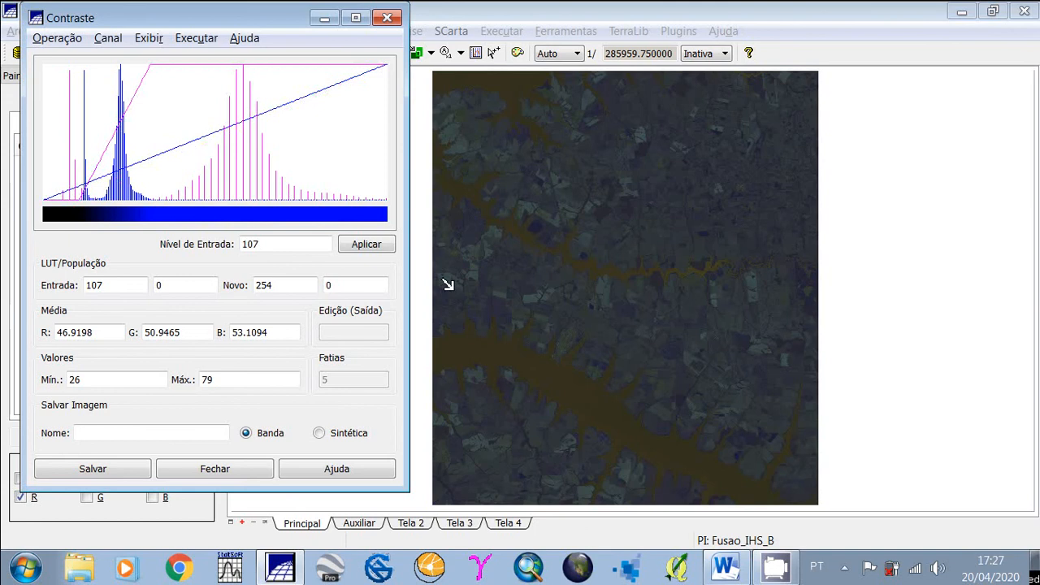
{"action": "left_click", "coordinate": [382, 246]}
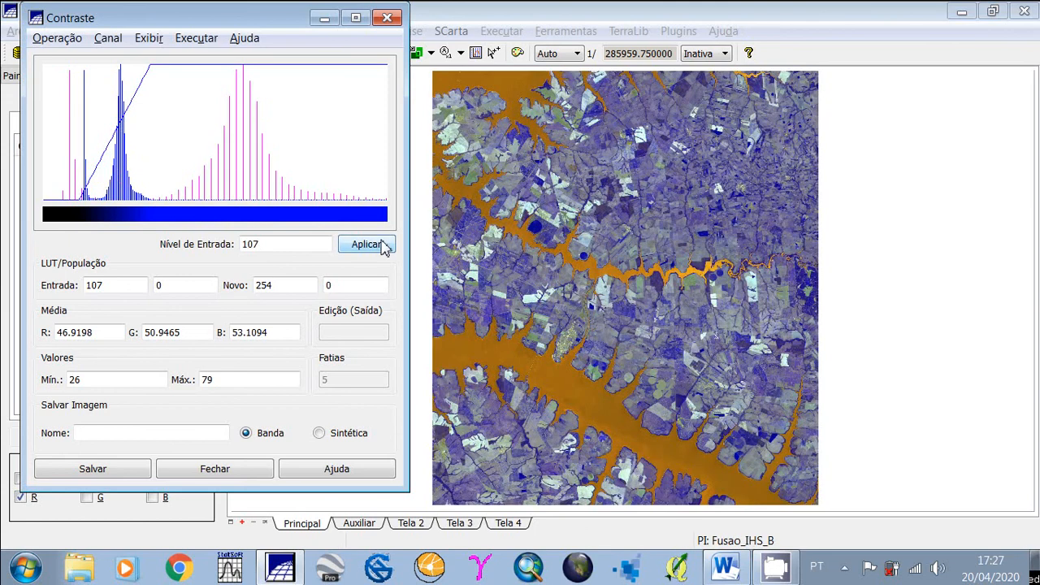
{"action": "left_click", "coordinate": [387, 17]}
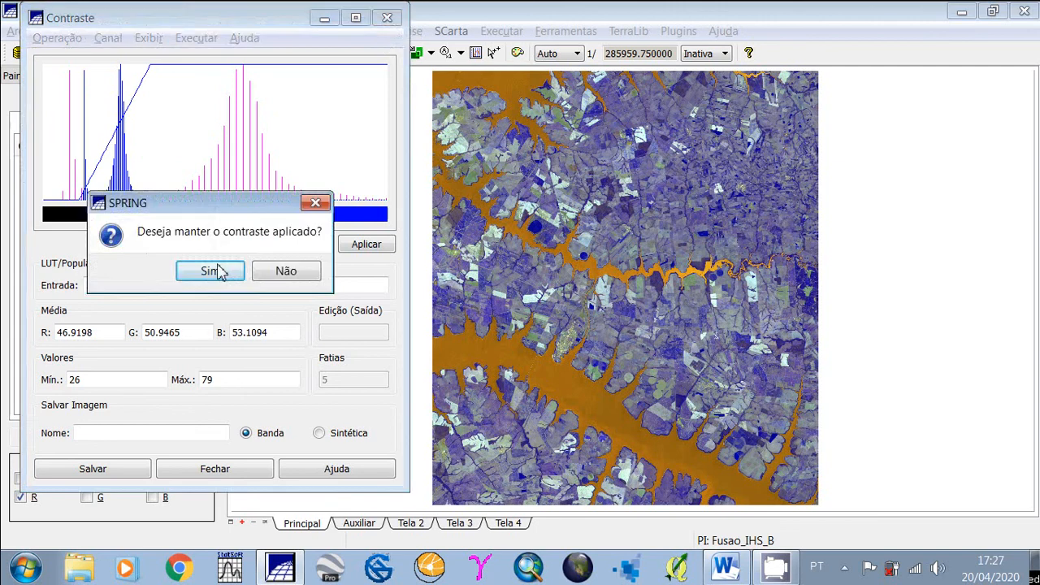
{"action": "left_click", "coordinate": [218, 273]}
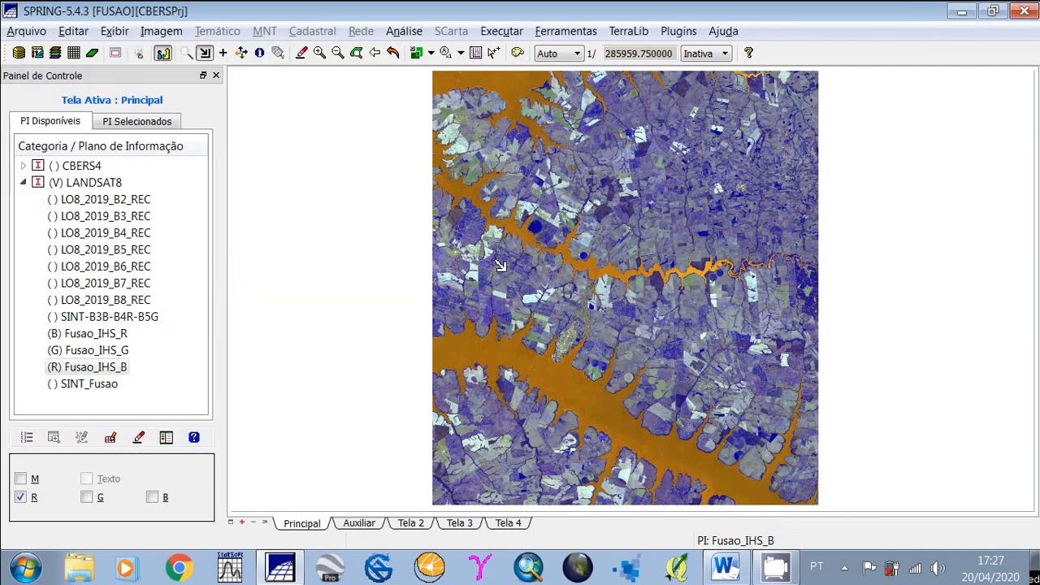
Step: Examine the enhanced composite around the town beside the reservoir at close range
{"action": "left_click", "coordinate": [187, 53]}
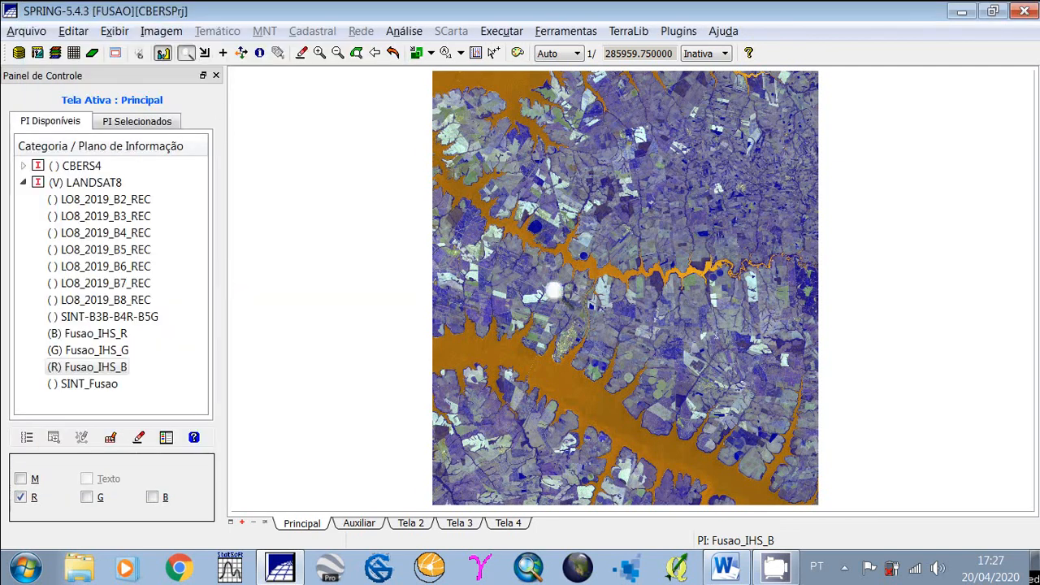
{"action": "left_click_drag", "start_coordinate": [540, 264], "coordinate": [685, 382]}
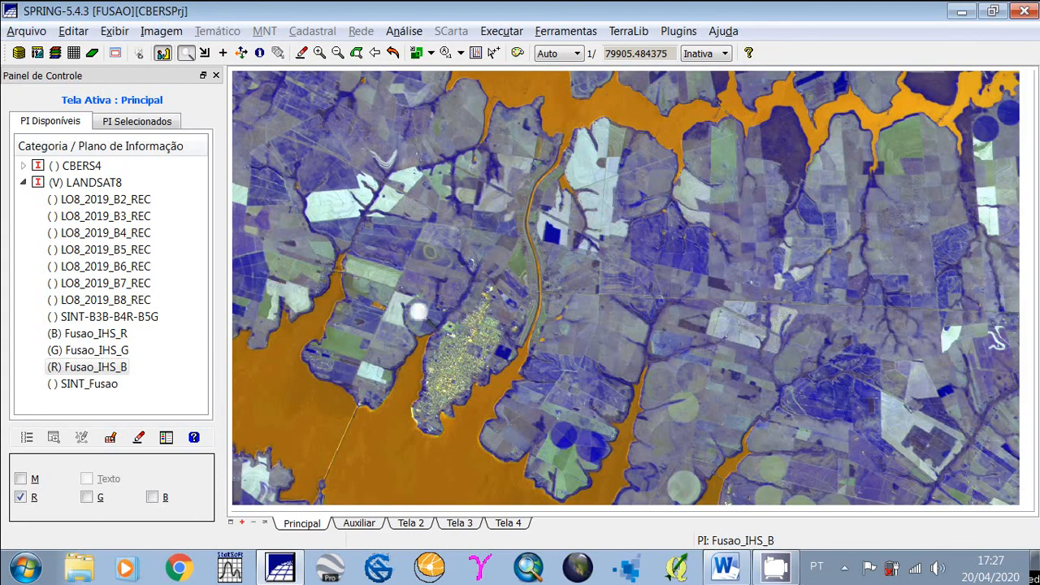
{"action": "left_click_drag", "start_coordinate": [437, 338], "coordinate": [555, 406]}
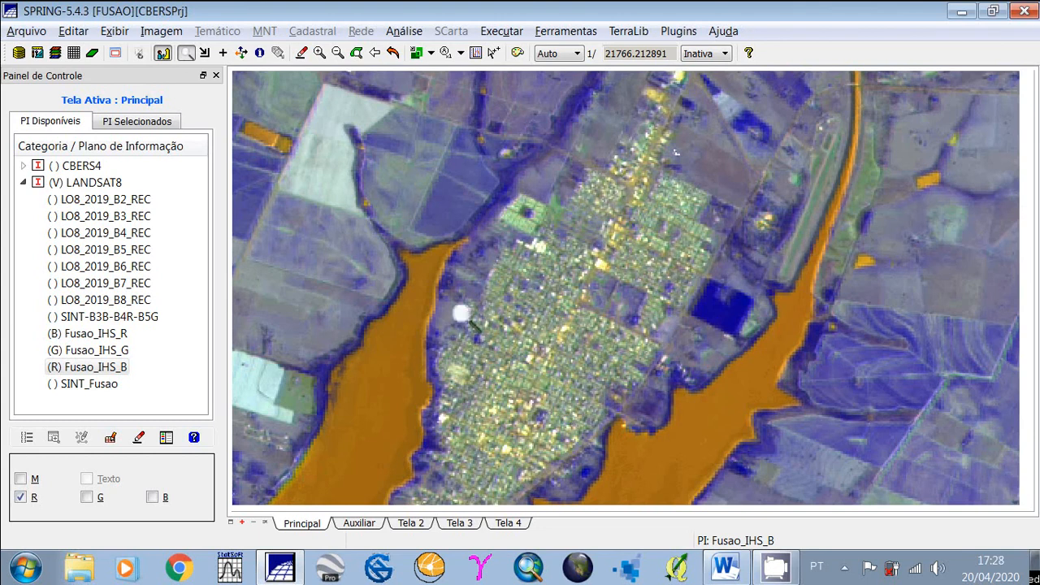
Step: Clear Fusao_IHS_R, Fusao_IHS_G and Fusao_IHS_B from the Principal view
{"action": "left_click", "coordinate": [23, 183]}
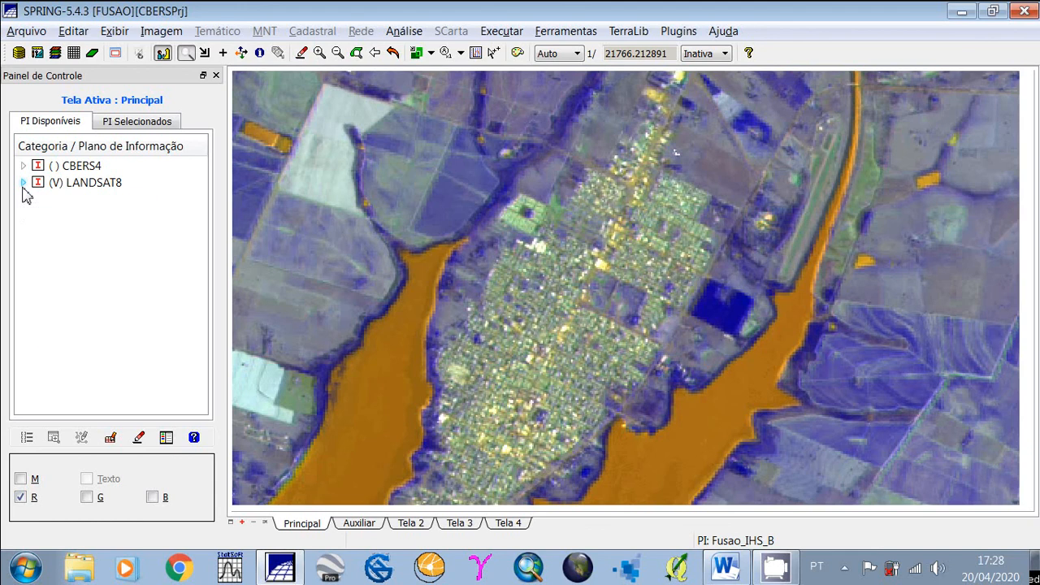
{"action": "left_click", "coordinate": [23, 182]}
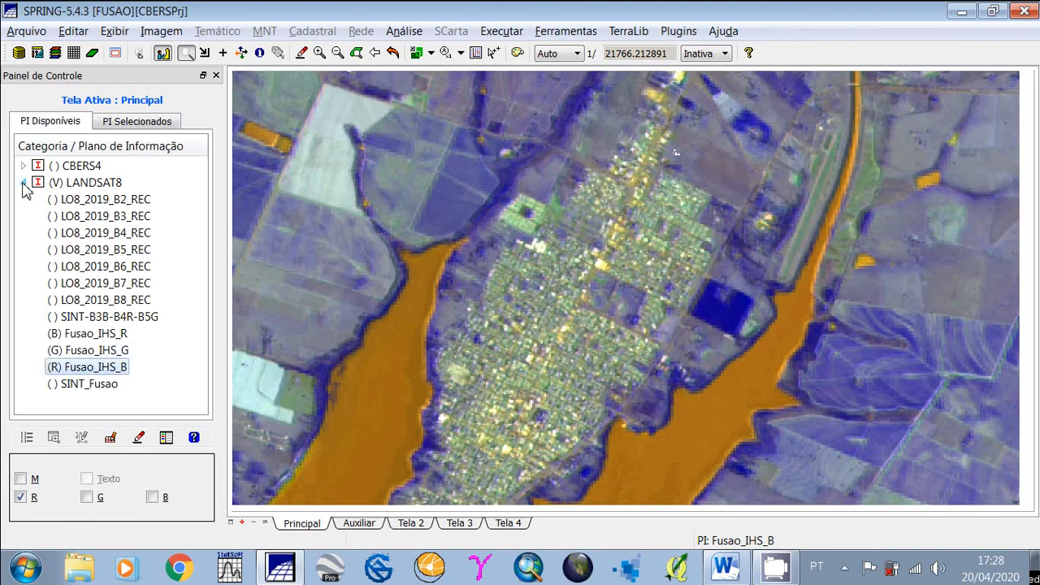
{"action": "left_click", "coordinate": [57, 332]}
{"action": "left_click", "coordinate": [63, 350]}
{"action": "double_click", "coordinate": [61, 352]}
{"action": "double_click", "coordinate": [61, 367]}
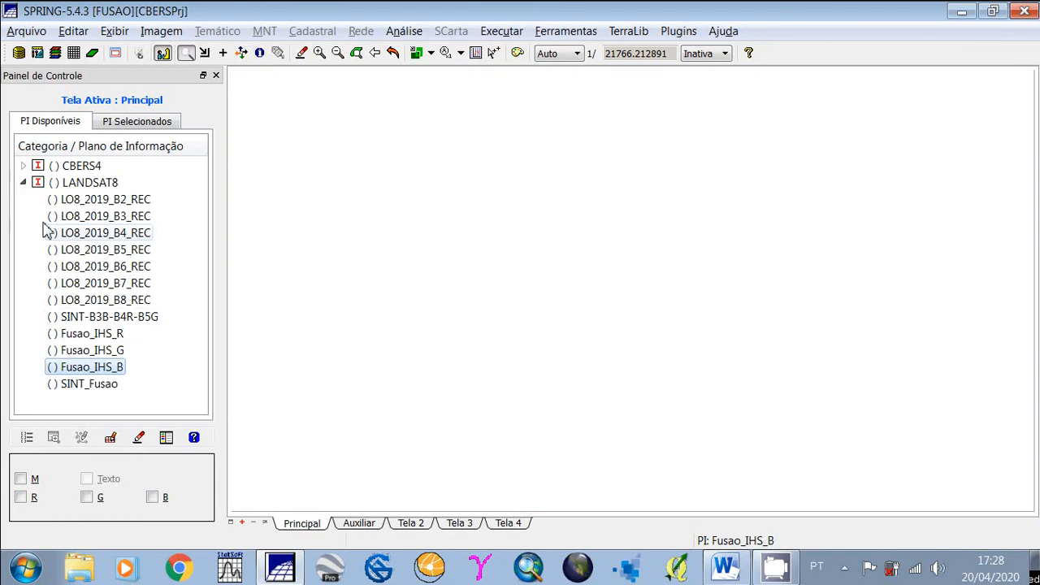
Step: Display the CBERS4 band CBERS4_PAN10M_20200403_B4 in monochrome in the Principal view
{"action": "left_click", "coordinate": [23, 182]}
{"action": "left_click", "coordinate": [23, 165]}
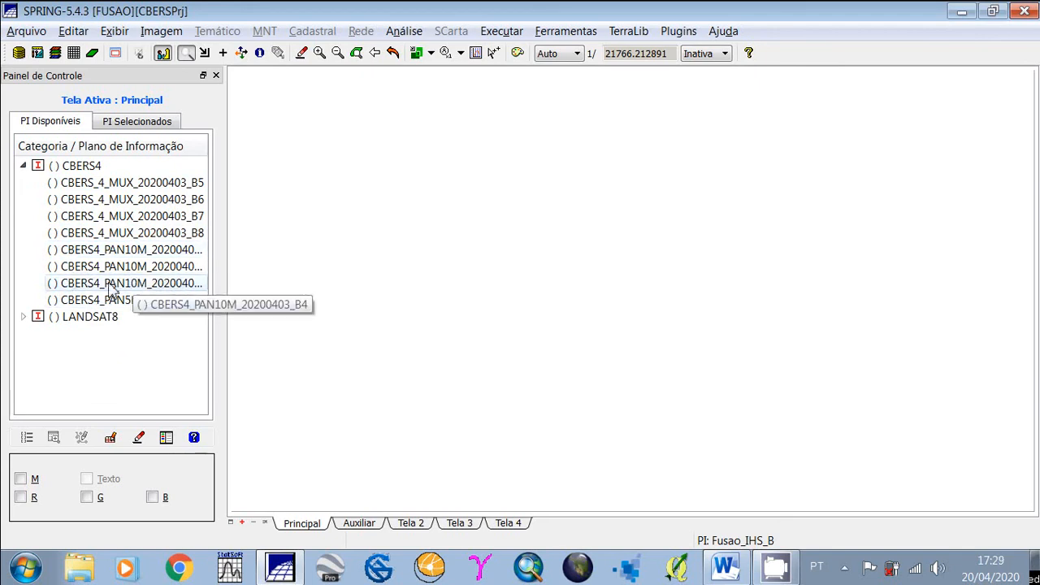
{"action": "left_click", "coordinate": [109, 284]}
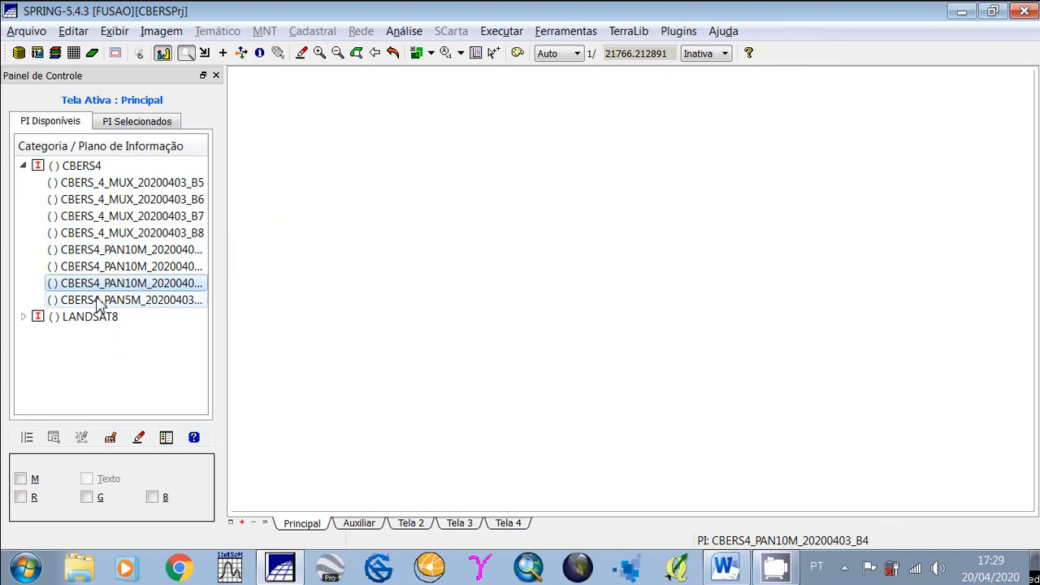
{"action": "left_click", "coordinate": [22, 479]}
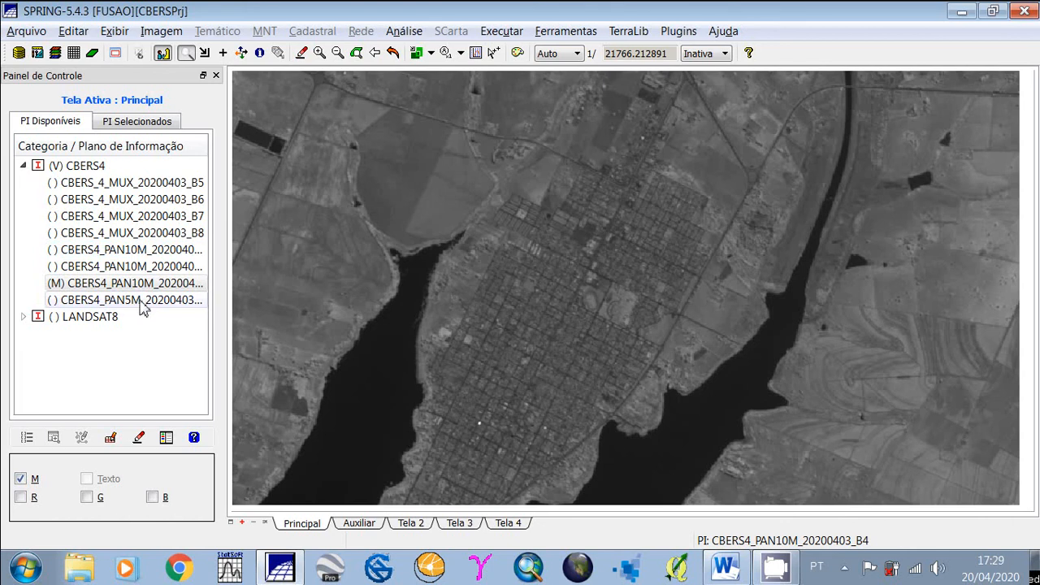
Step: Display the panchromatic band CBERS4_PAN5M_20200403_B1 in monochrome in the Auxiliar view
{"action": "left_click", "coordinate": [358, 522]}
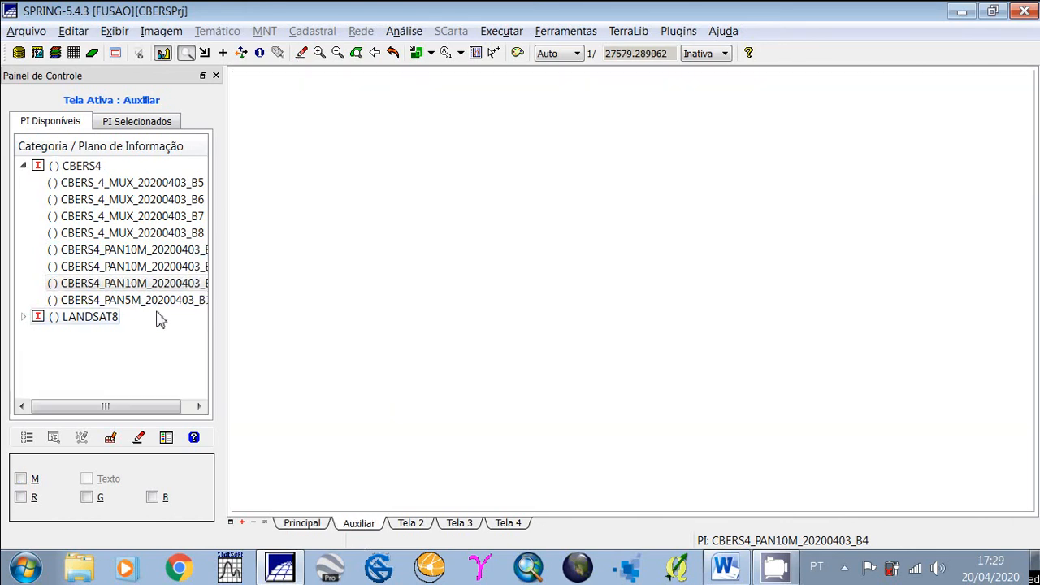
{"action": "left_click", "coordinate": [150, 300]}
{"action": "left_click", "coordinate": [21, 477]}
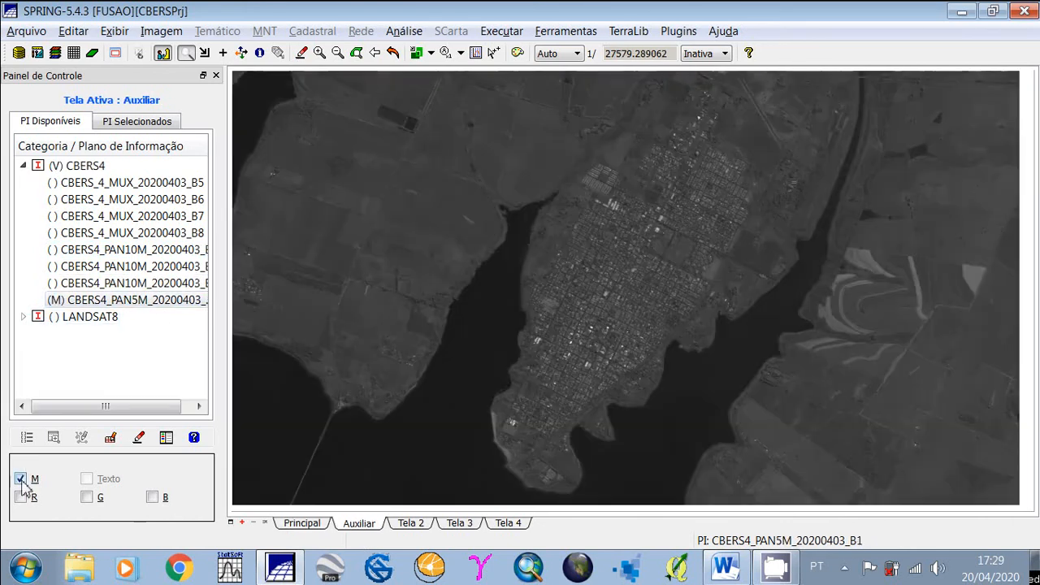
Step: Couple the Auxiliar view to Principal and place an overlay window on the reservoir shore beside the town
{"action": "left_click", "coordinate": [302, 524]}
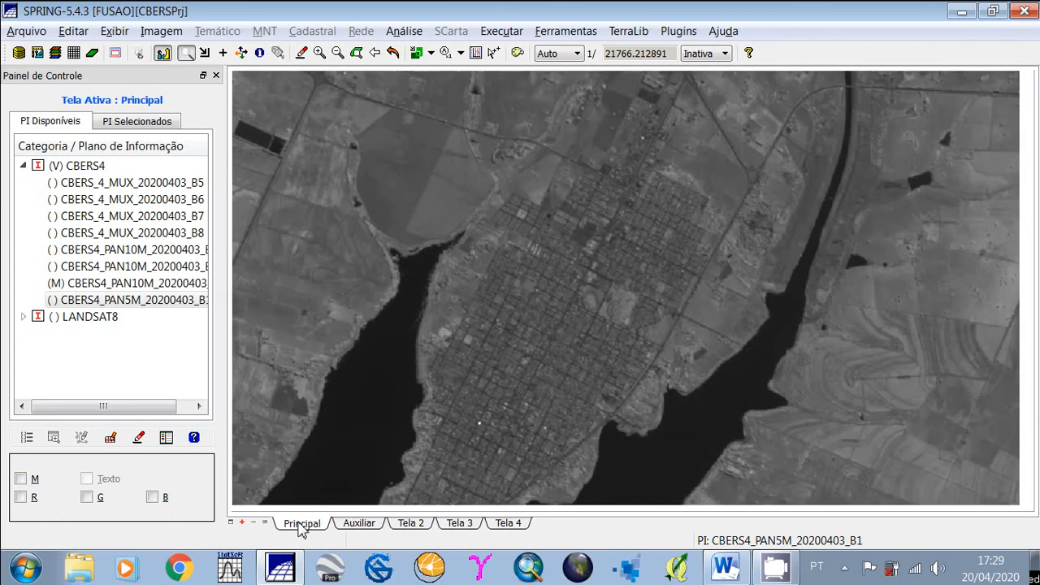
{"action": "left_click", "coordinate": [417, 54]}
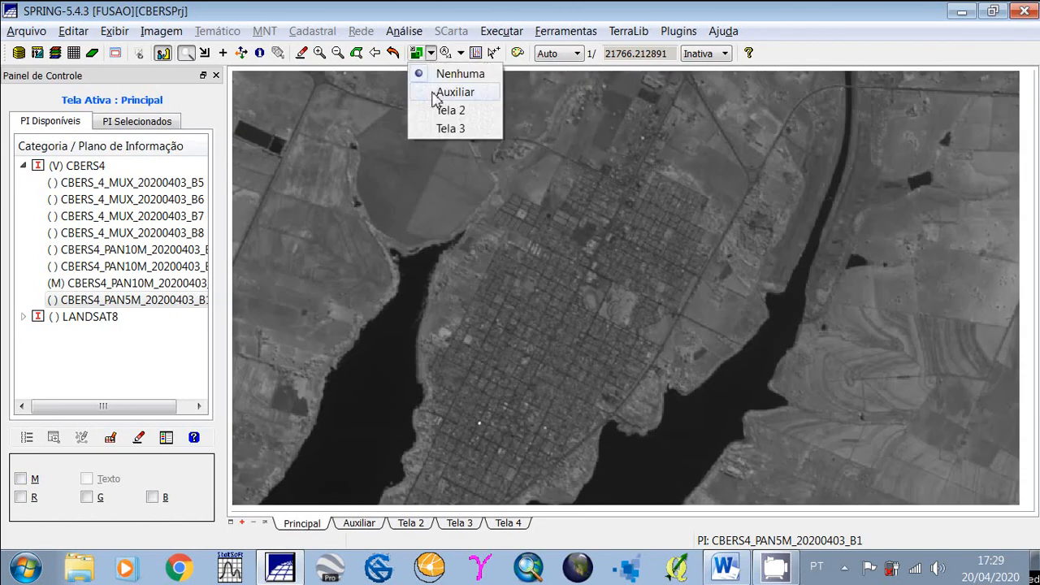
{"action": "left_click", "coordinate": [453, 93]}
{"action": "left_click", "coordinate": [204, 54]}
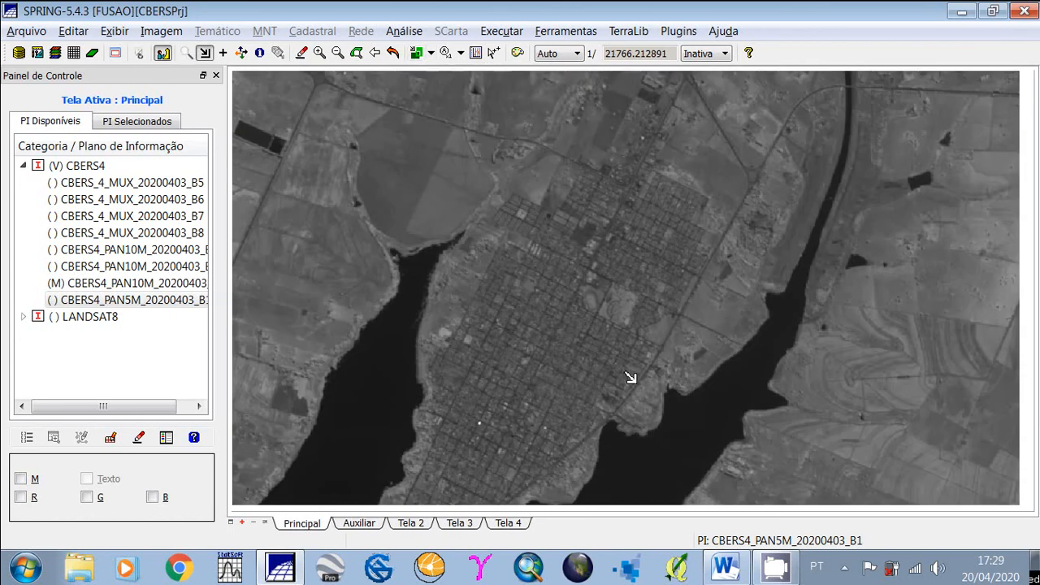
{"action": "left_click_drag", "start_coordinate": [656, 350], "coordinate": [728, 412]}
{"action": "left_click", "coordinate": [729, 415]}
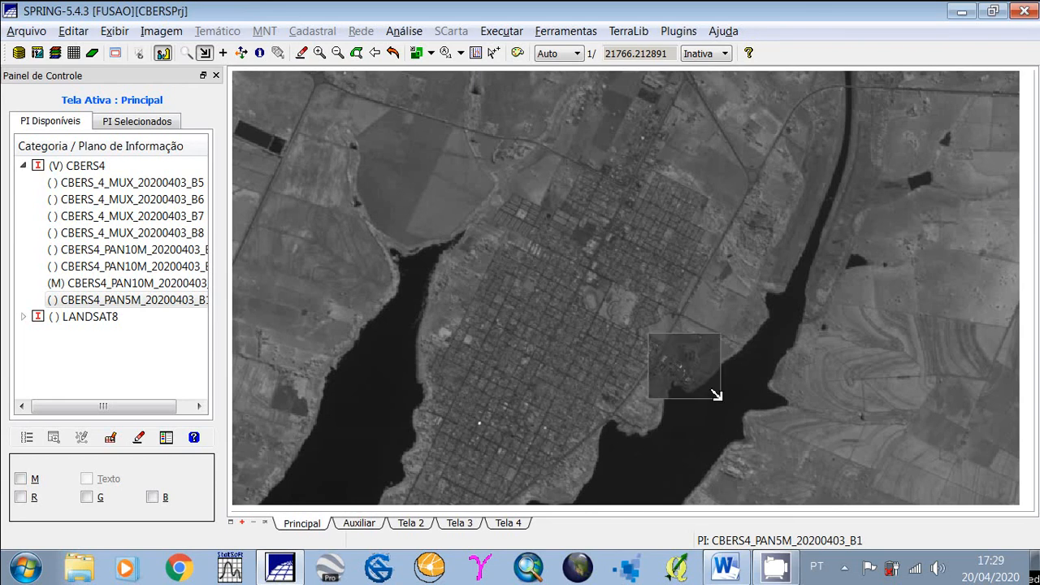
Step: Compare the 10 m and 5 m CBERS4 bands closely along the town's shoreline with the coupled overlay window
{"action": "left_click", "coordinate": [186, 53]}
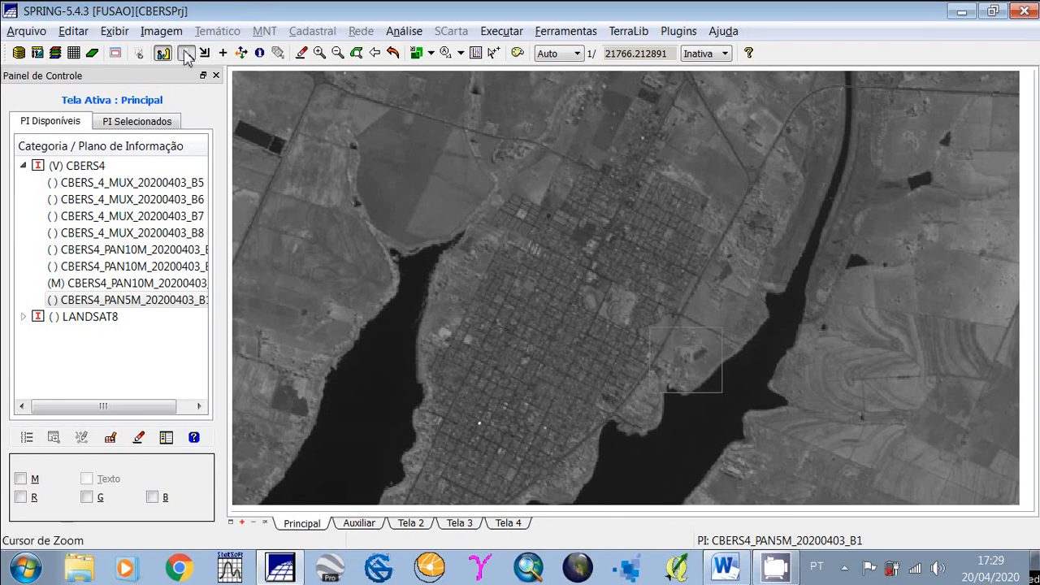
{"action": "left_click_drag", "start_coordinate": [722, 416], "coordinate": [722, 416]}
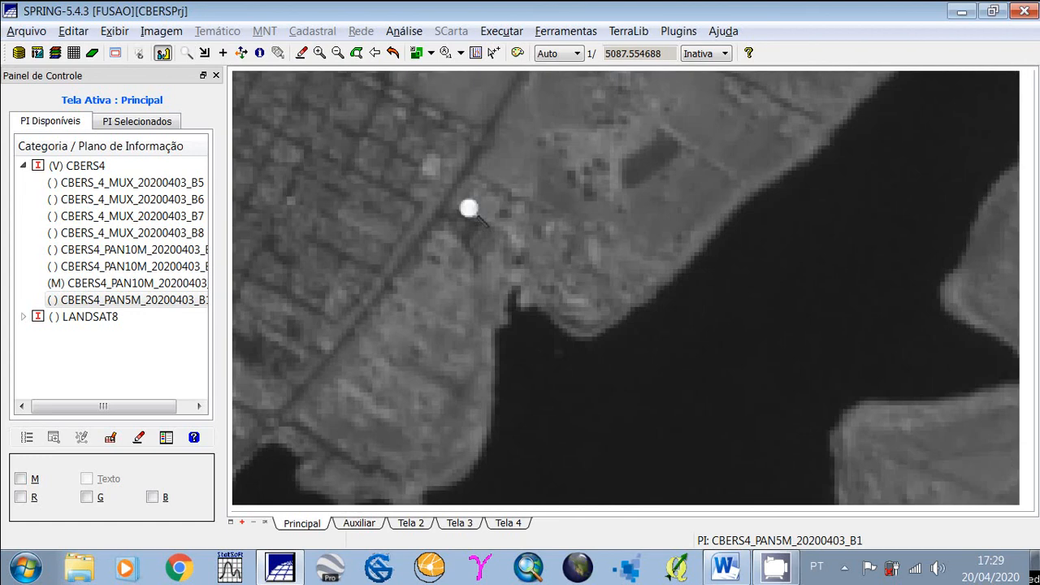
{"action": "left_click_drag", "start_coordinate": [469, 208], "coordinate": [712, 424]}
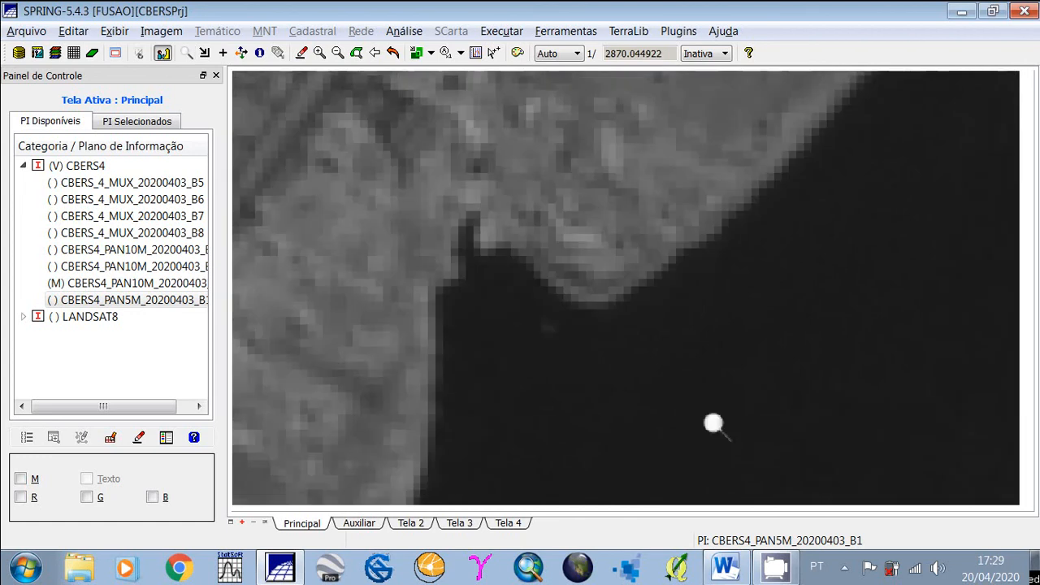
{"action": "left_click", "coordinate": [208, 53]}
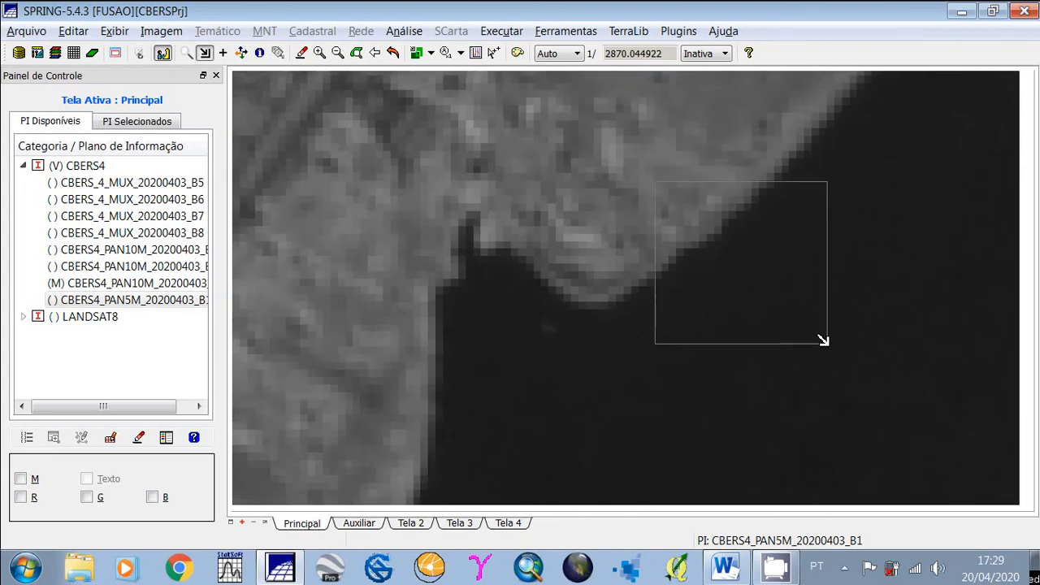
{"action": "left_click", "coordinate": [762, 277]}
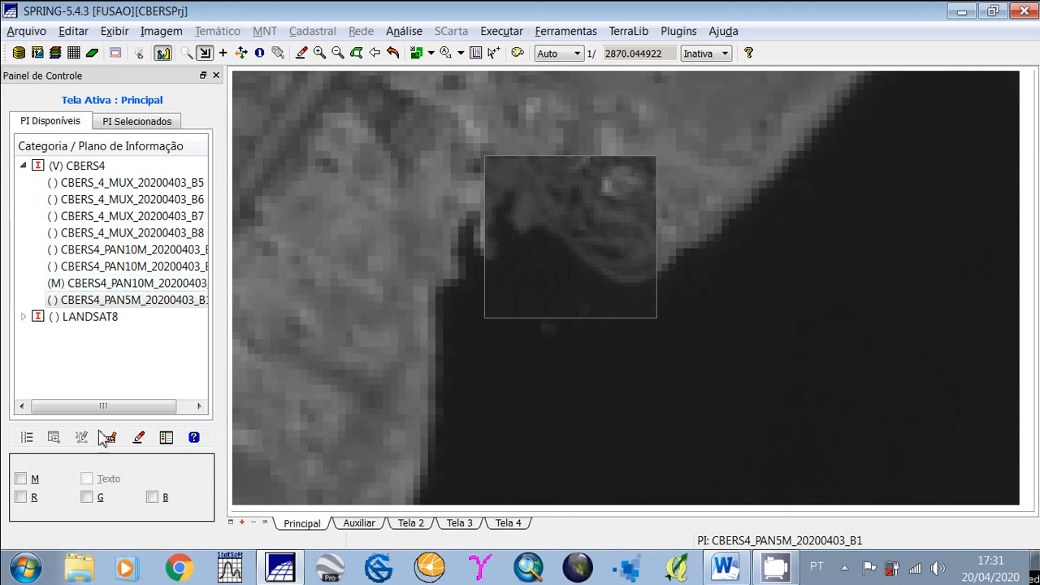
{"action": "mouse_move", "coordinate": [775, 573]}
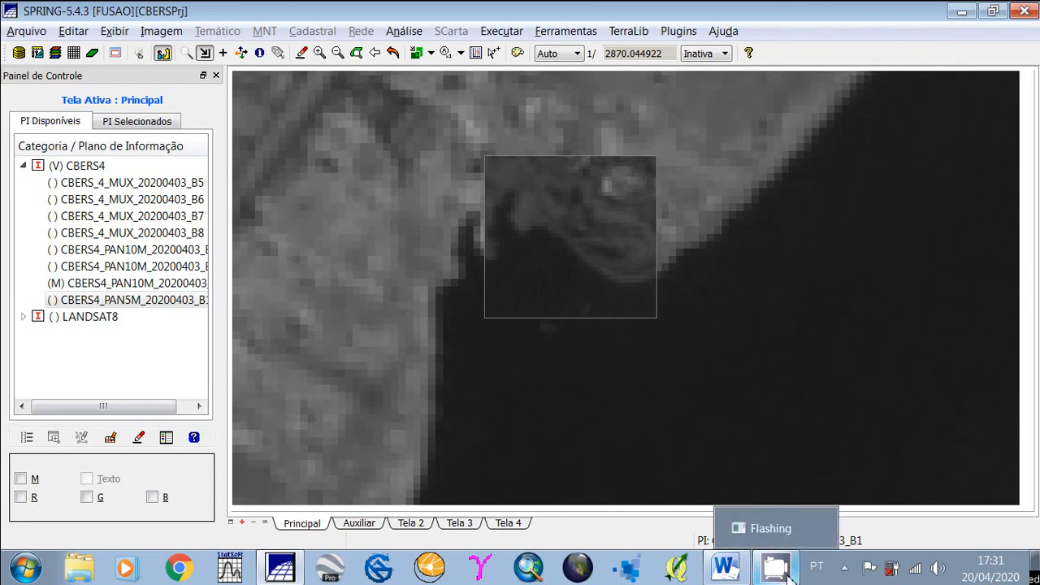
{"action": "left_click", "coordinate": [775, 569]}
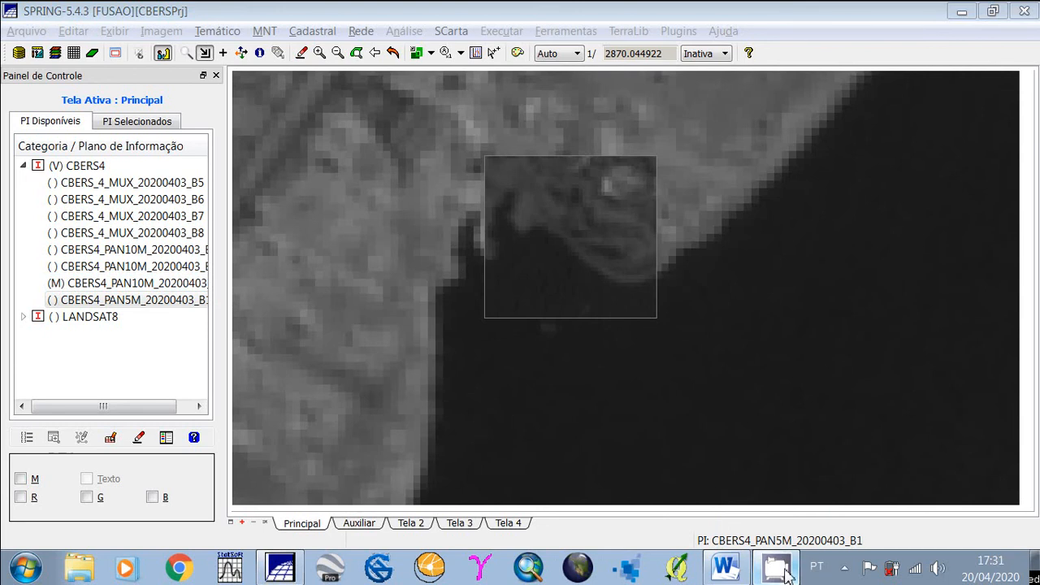
{"action": "left_click", "coordinate": [776, 573]}
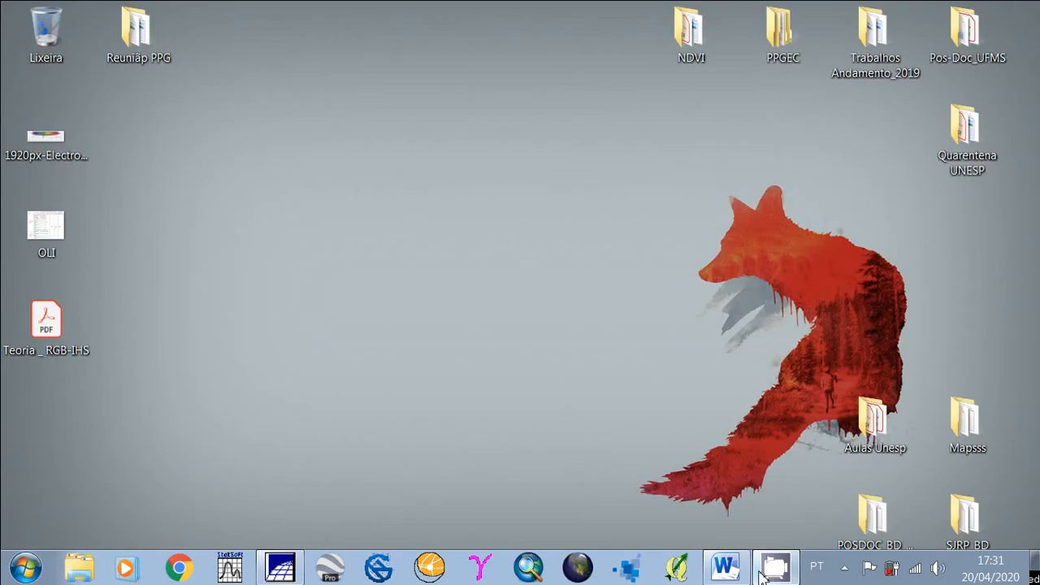
{"action": "left_click", "coordinate": [845, 572]}
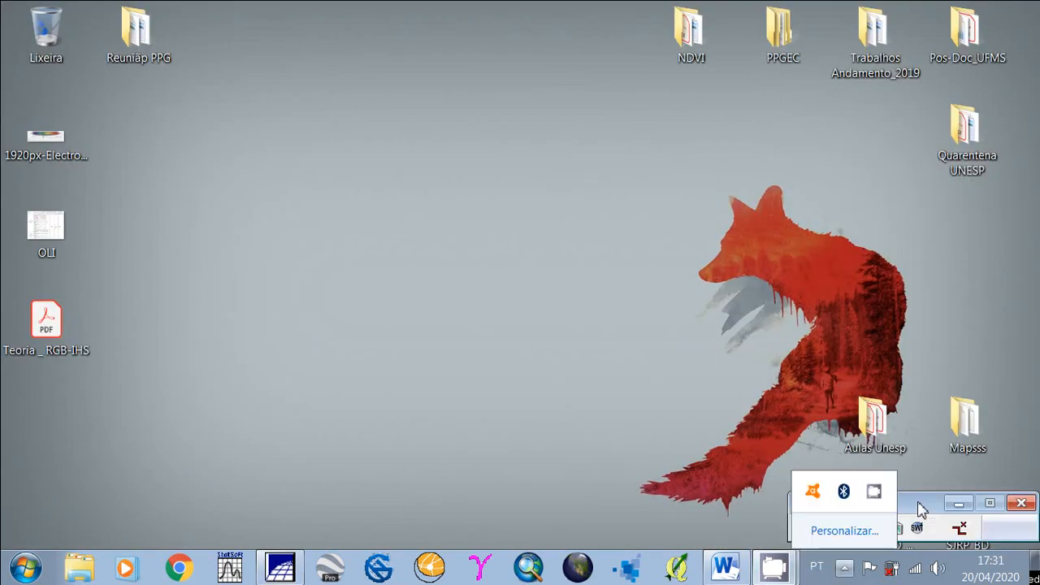